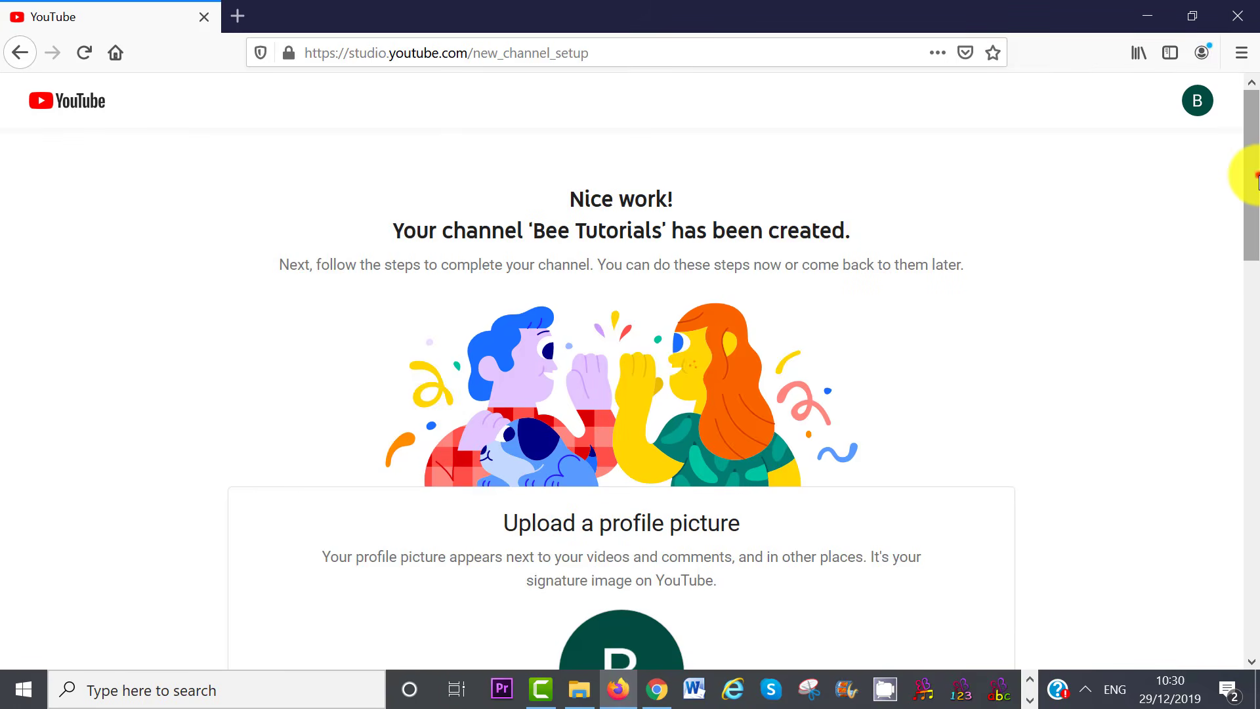
Scroll the new channel setup page down to the profile picture card
drag(1255, 176, 1255, 289)
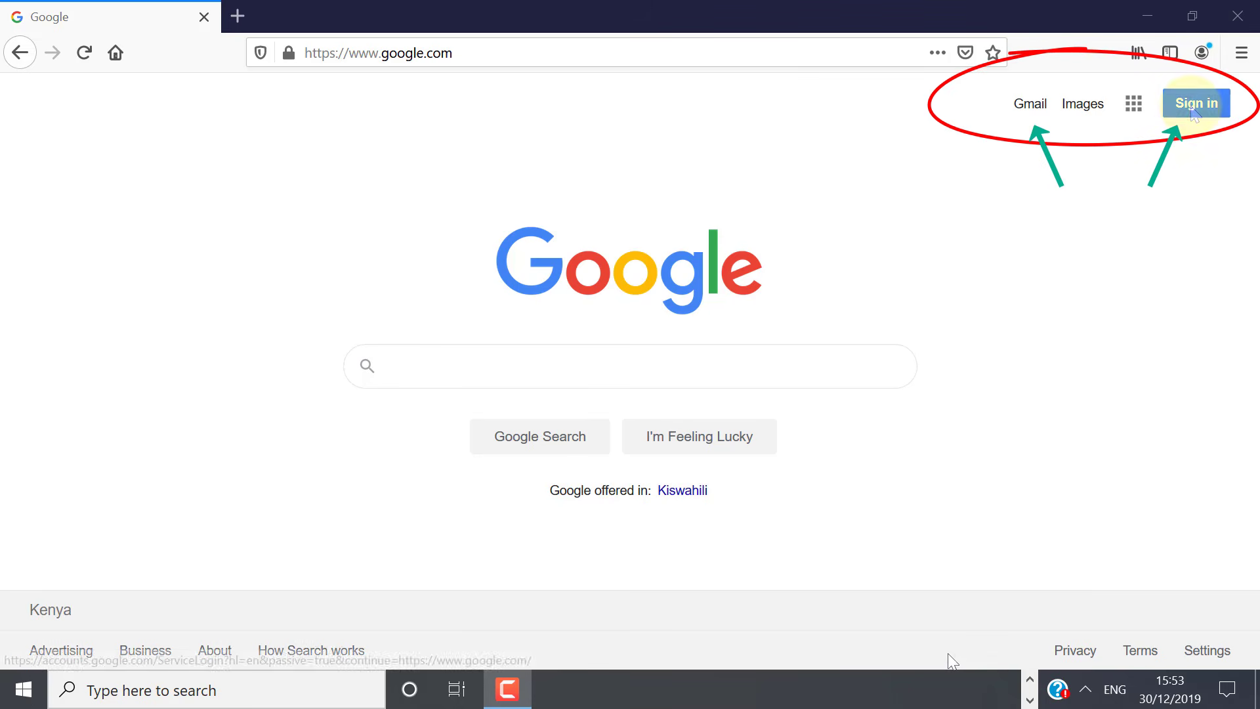
From Google sign-in, choose another account and start creating a personal account
click(1191, 105)
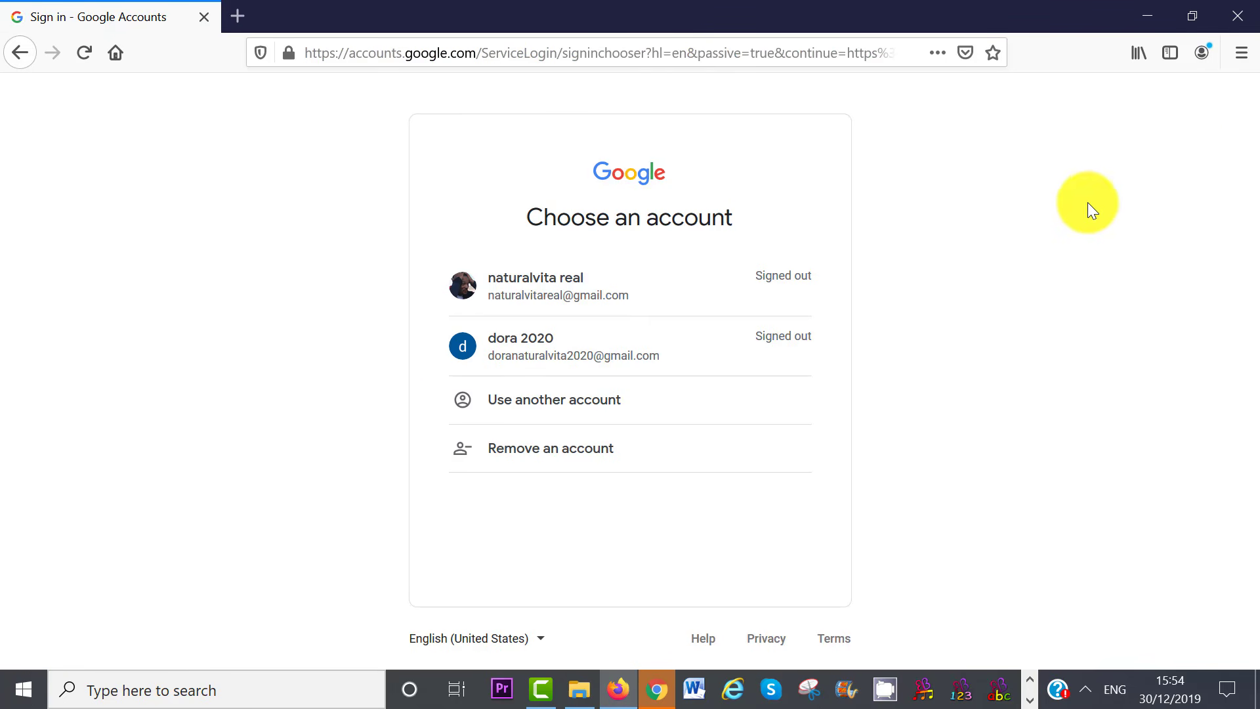
click(573, 400)
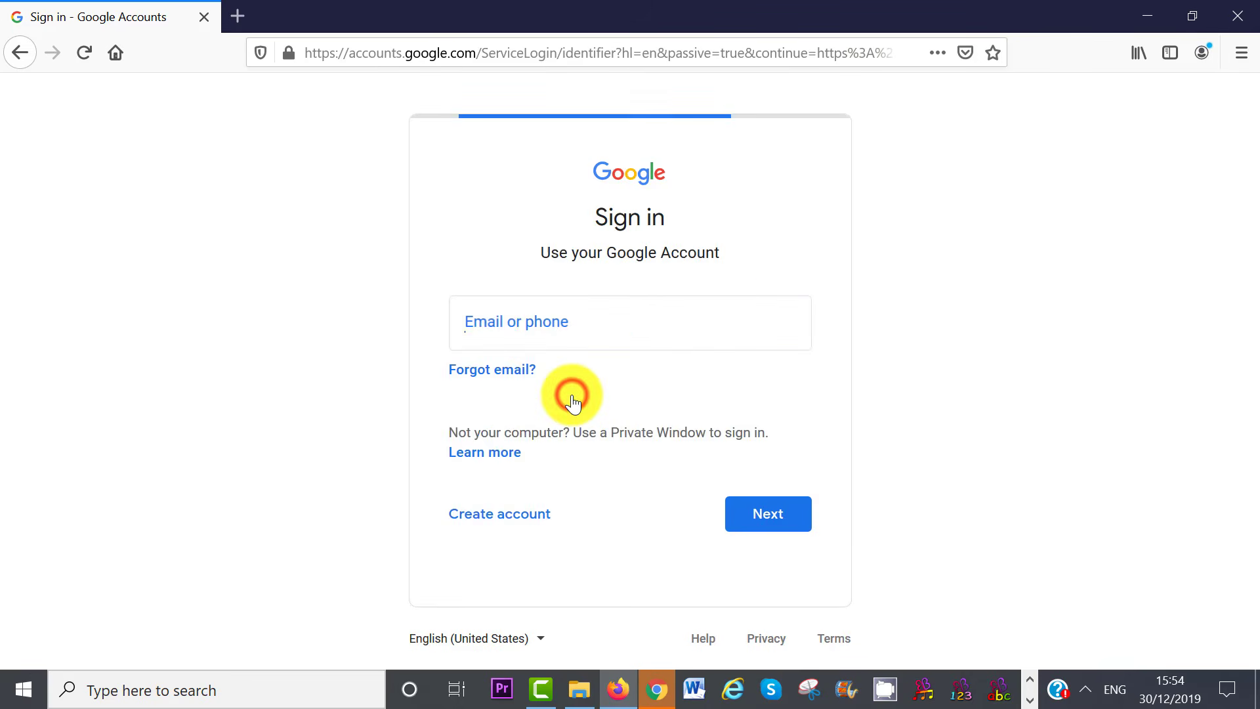
click(493, 516)
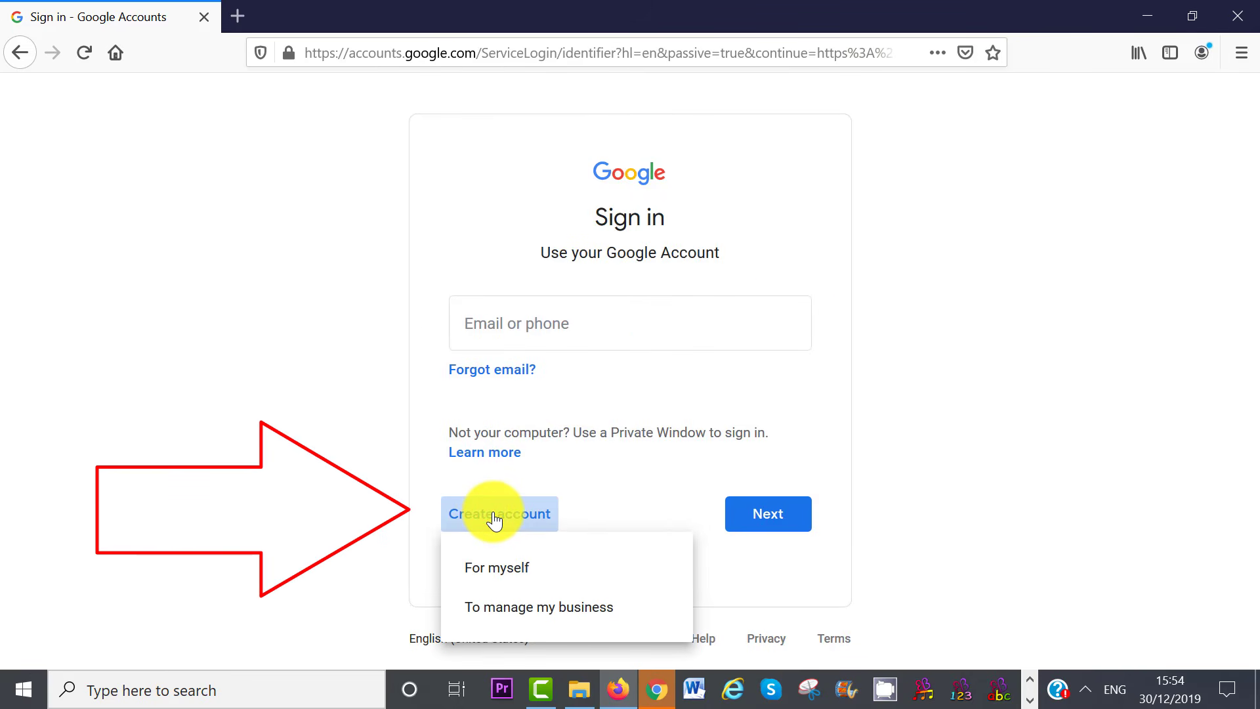
click(497, 570)
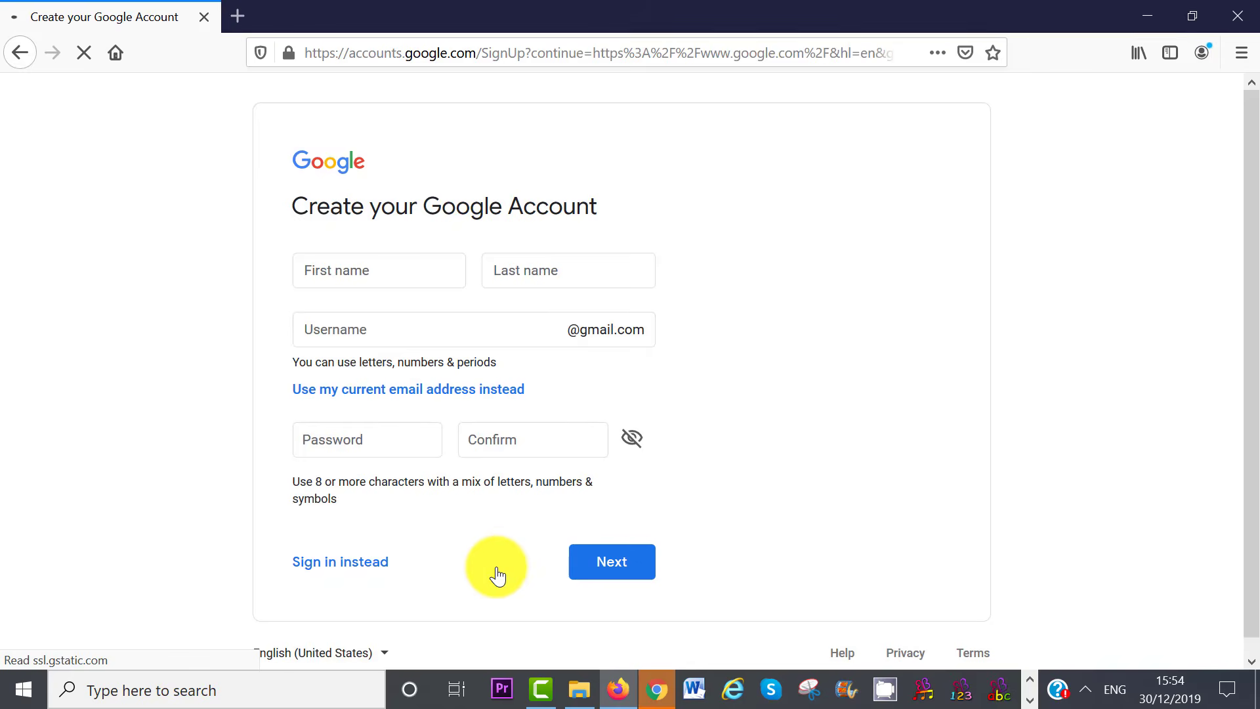
Enter the first and last name, a username and the account password, then submit
text(dora)
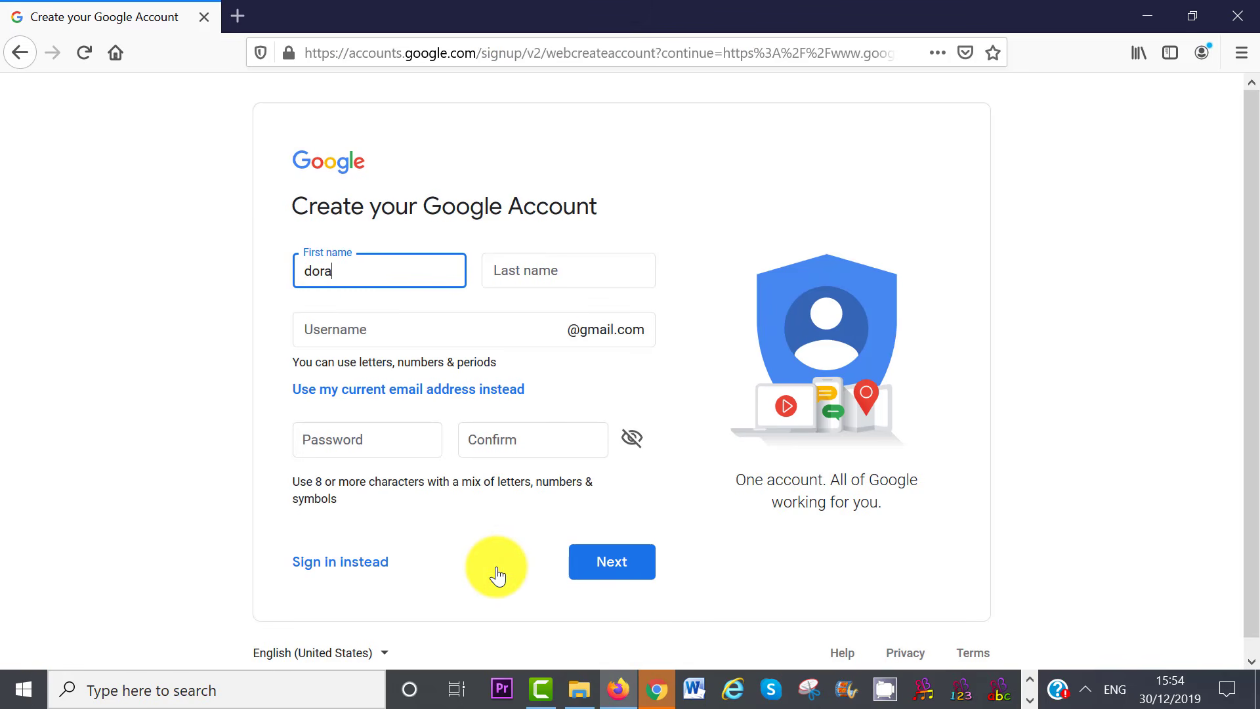
click(536, 275)
text(2020)
click(493, 328)
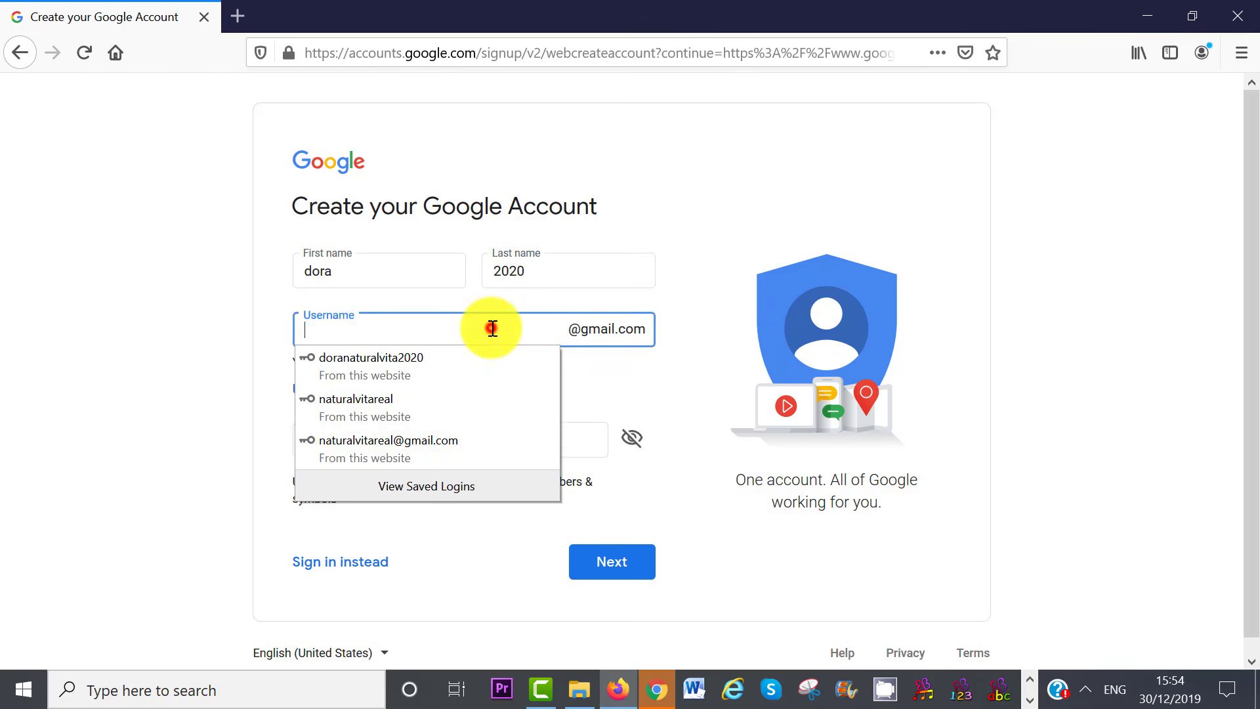
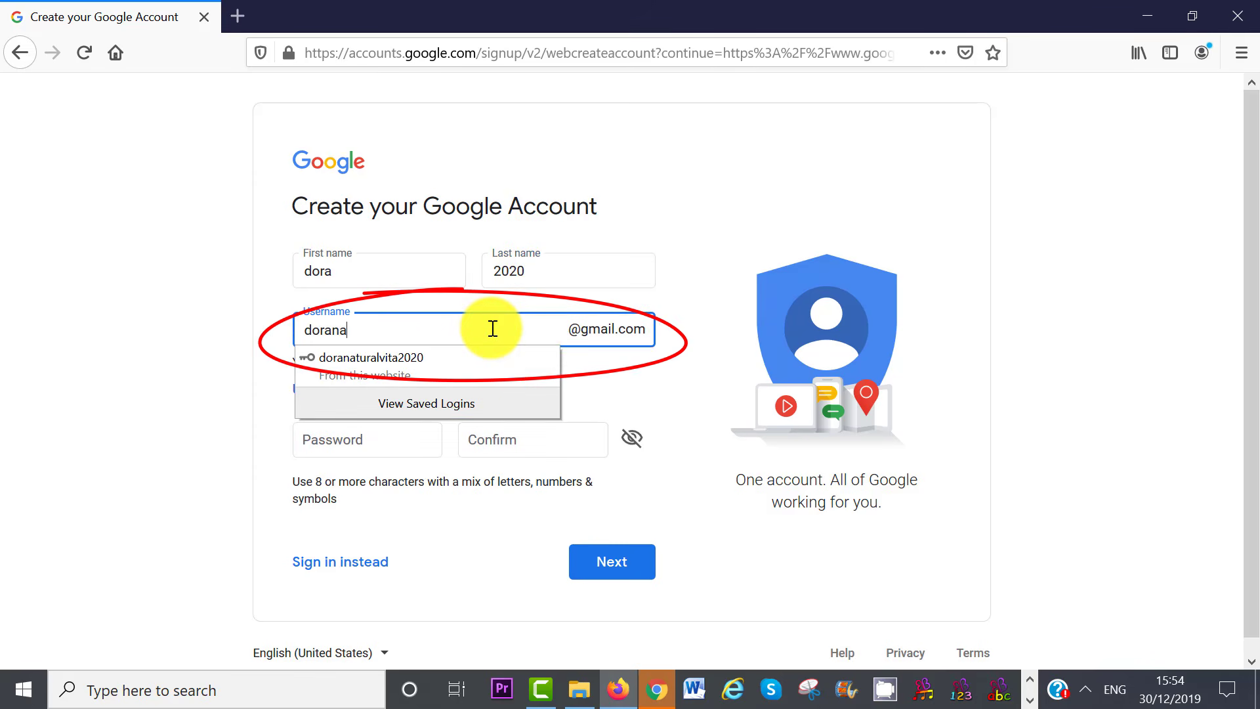
click(695, 386)
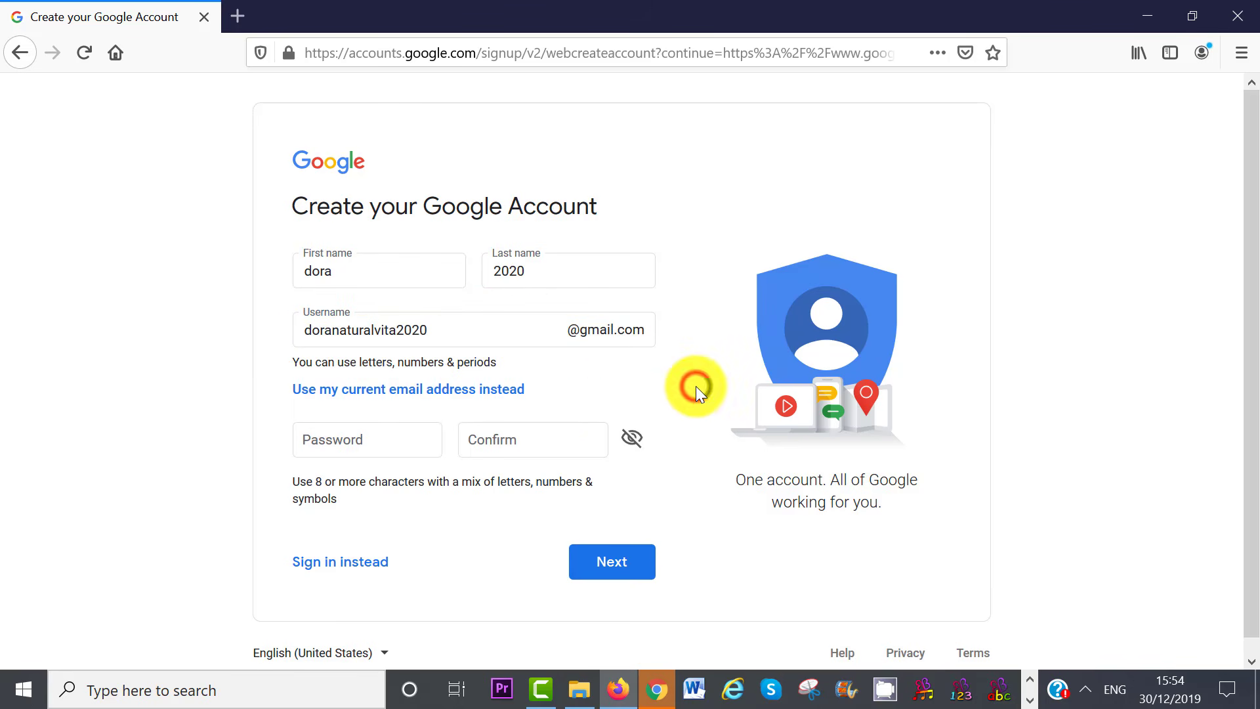
click(374, 442)
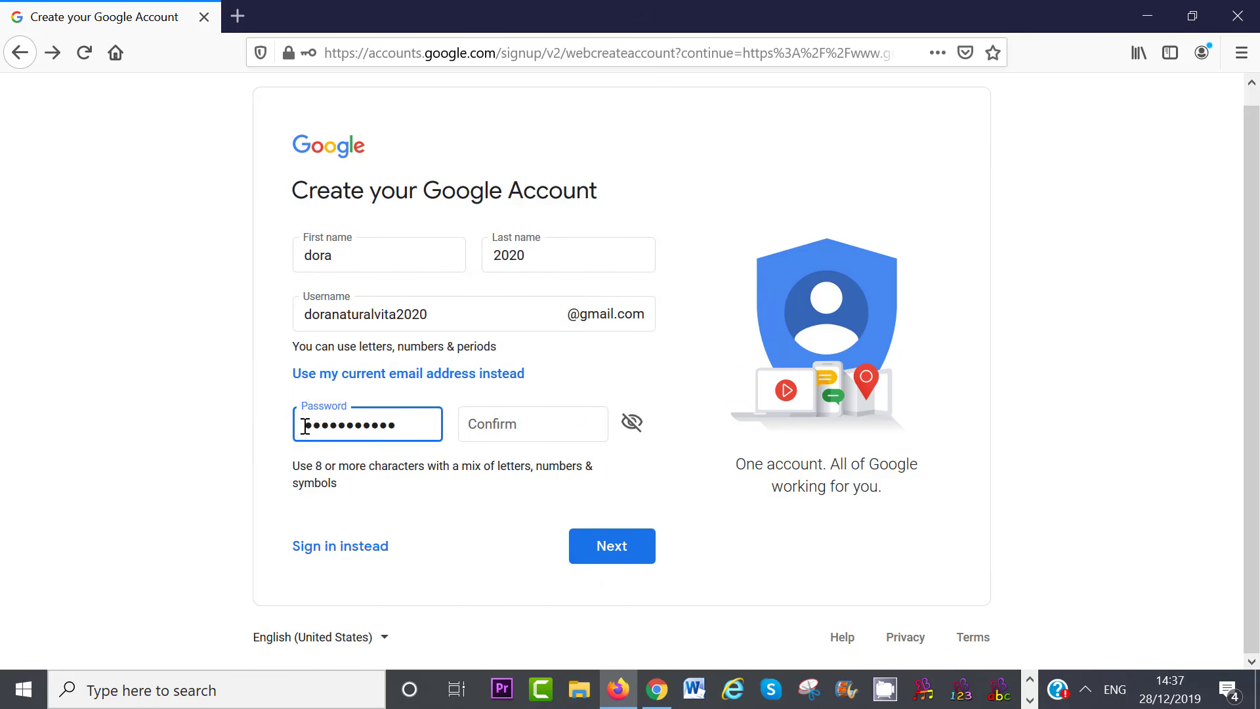
click(518, 431)
text(***********)
click(608, 545)
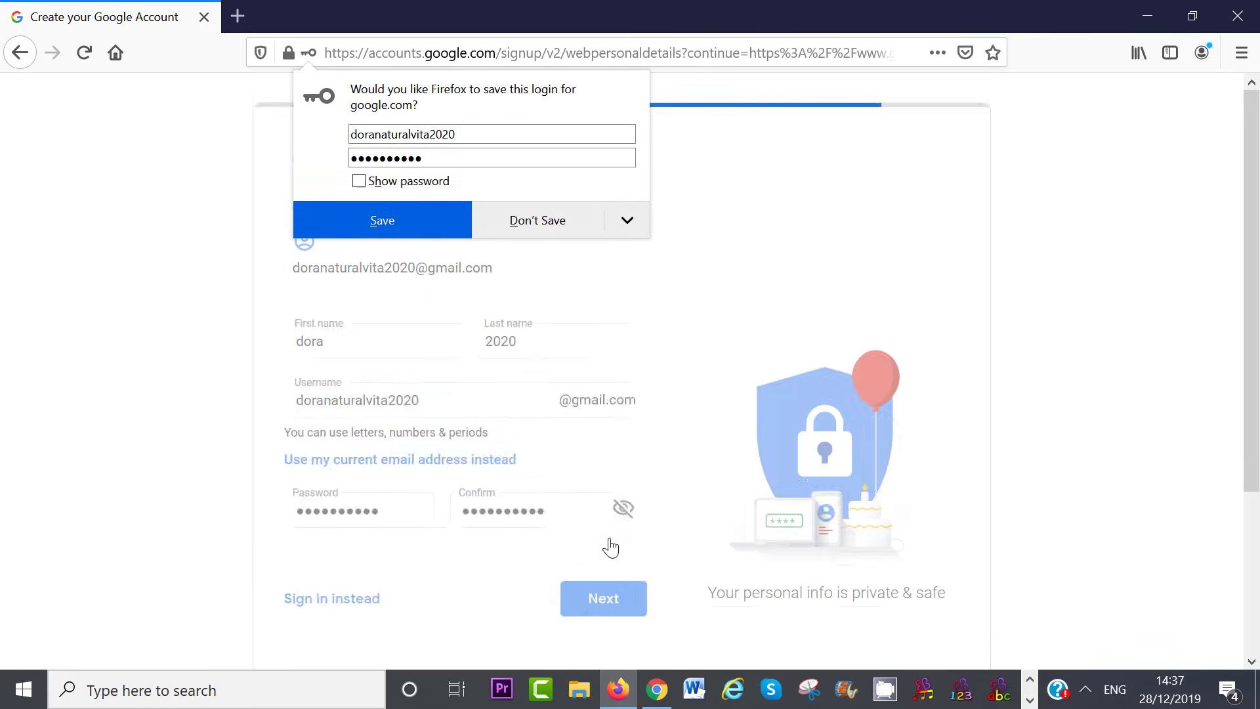
Skip phone number verification and agree to the privacy terms to finish signup
click(554, 234)
text(0791)
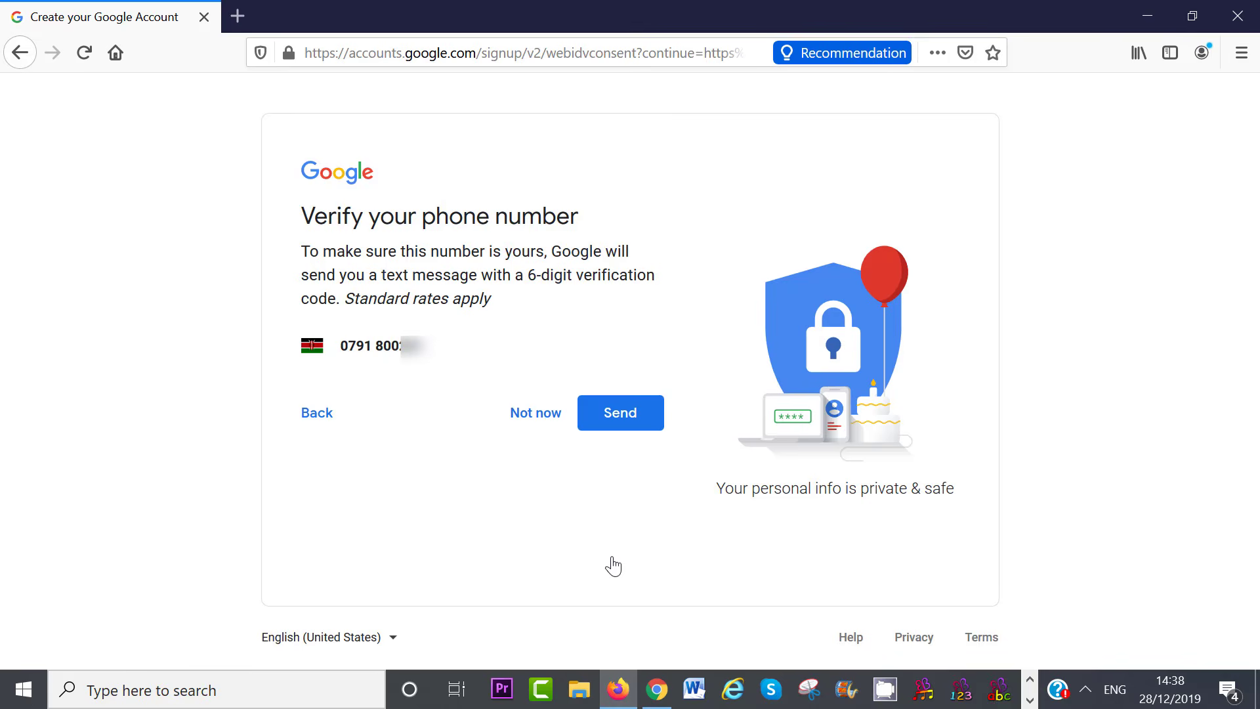
click(531, 413)
scroll(1229, 243, down, 2)
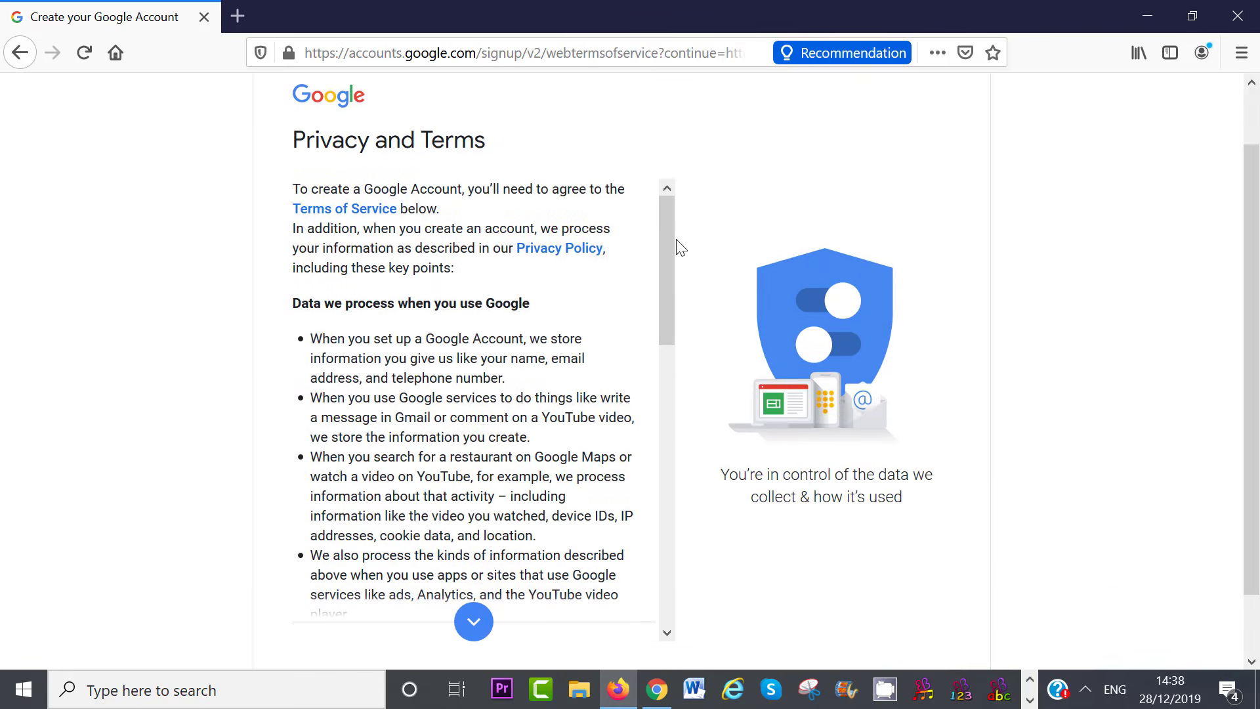
drag(675, 247, 683, 557)
click(602, 624)
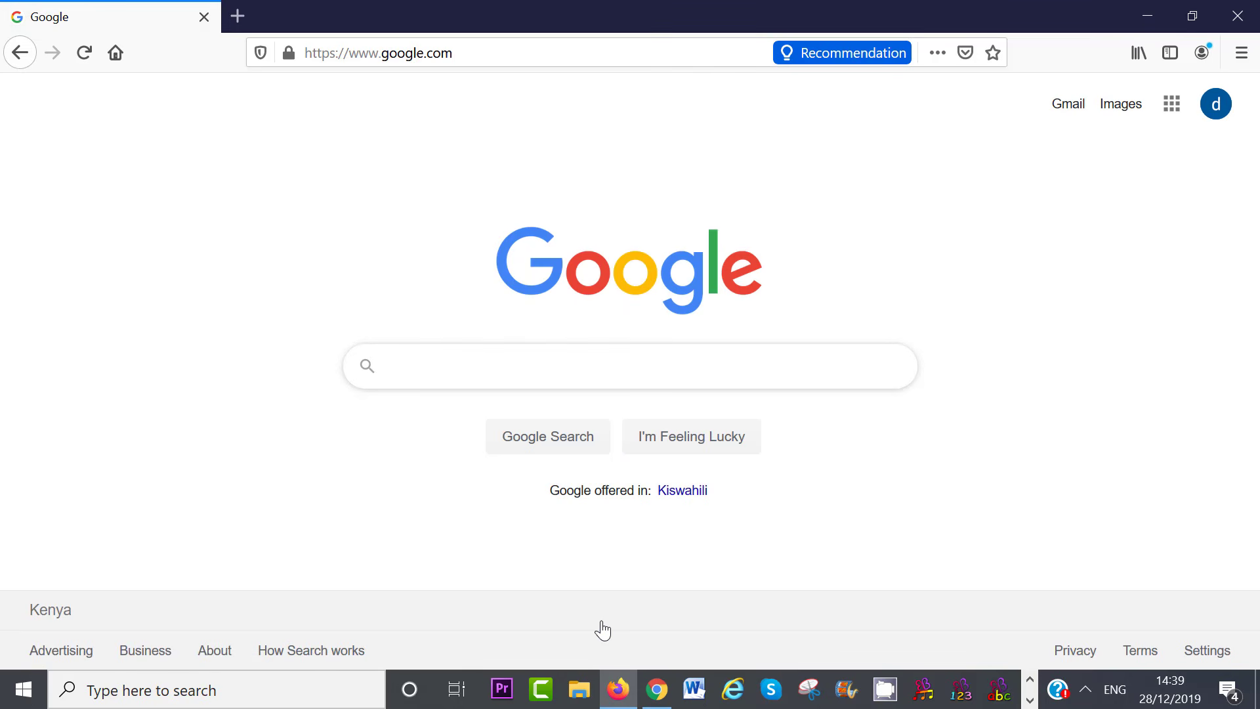
Open YouTube from the Google apps grid and start Create a channel from the account menu
click(1171, 105)
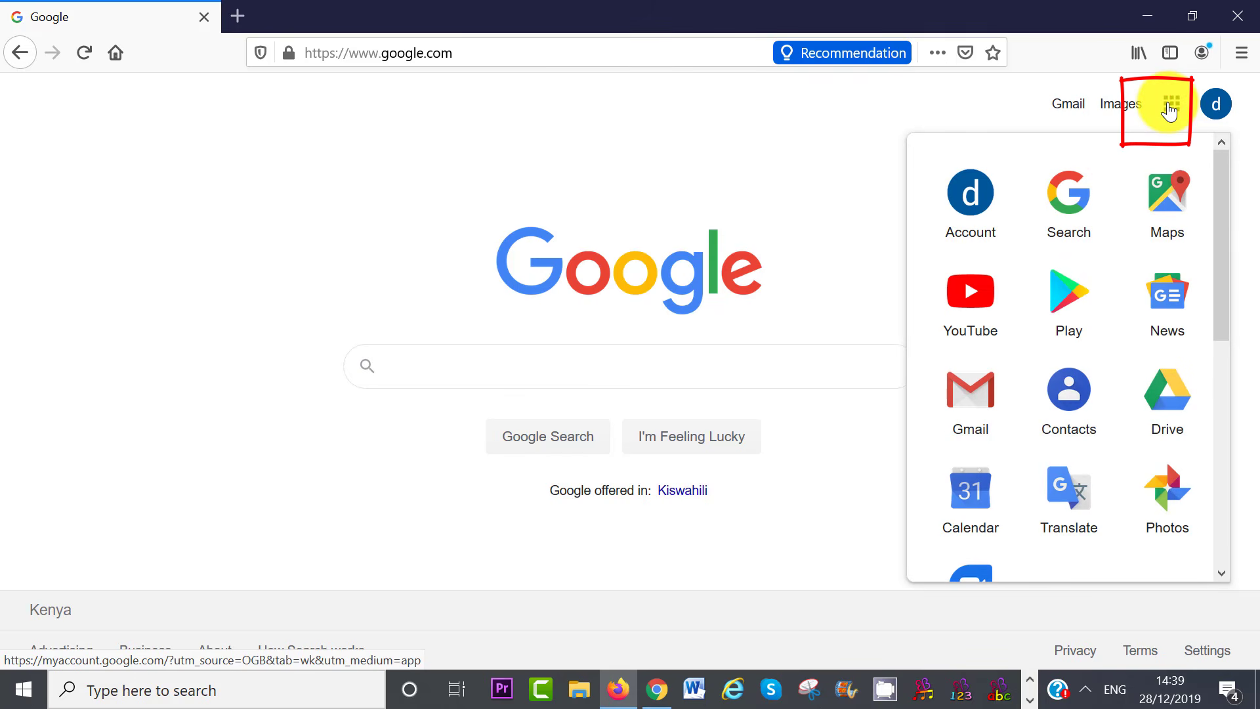
click(968, 319)
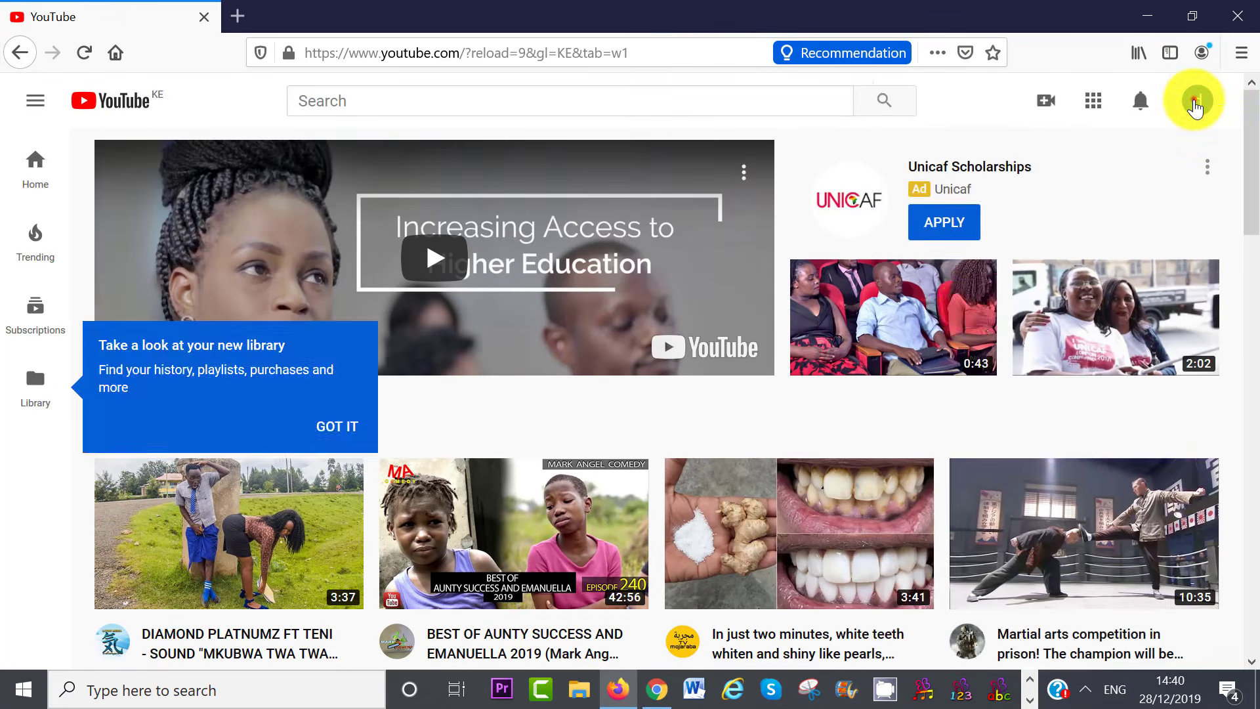
click(1199, 100)
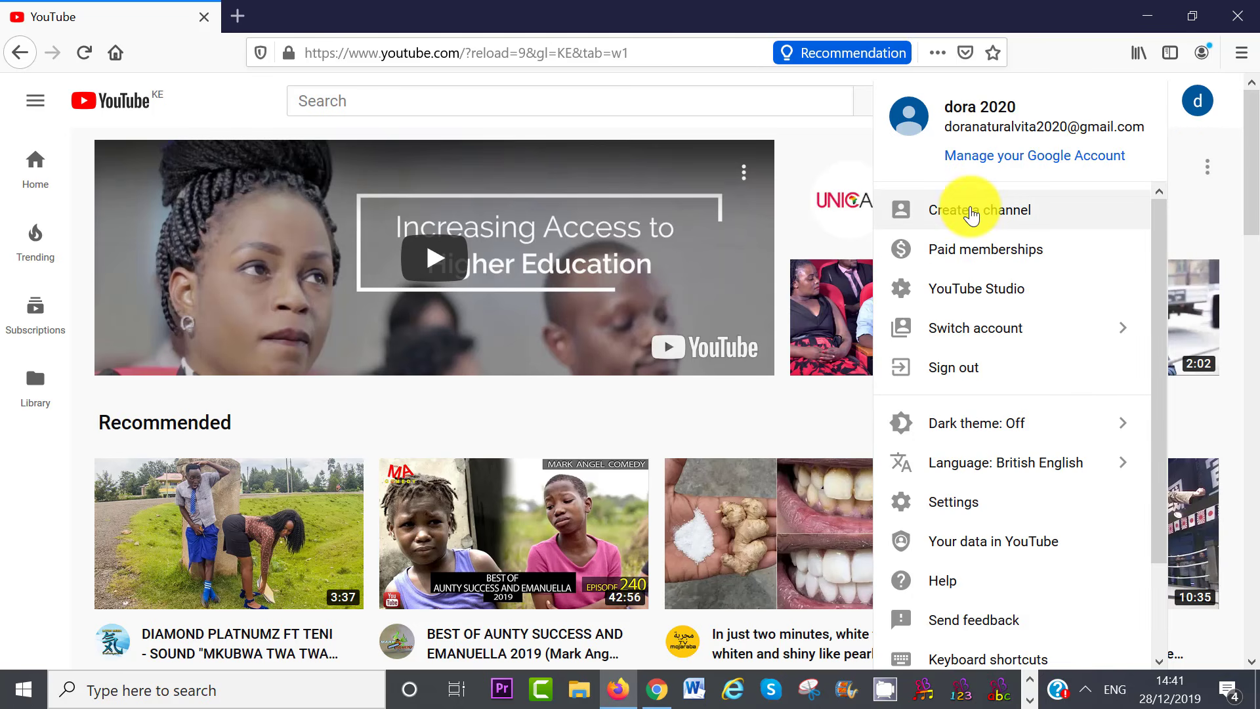
click(971, 214)
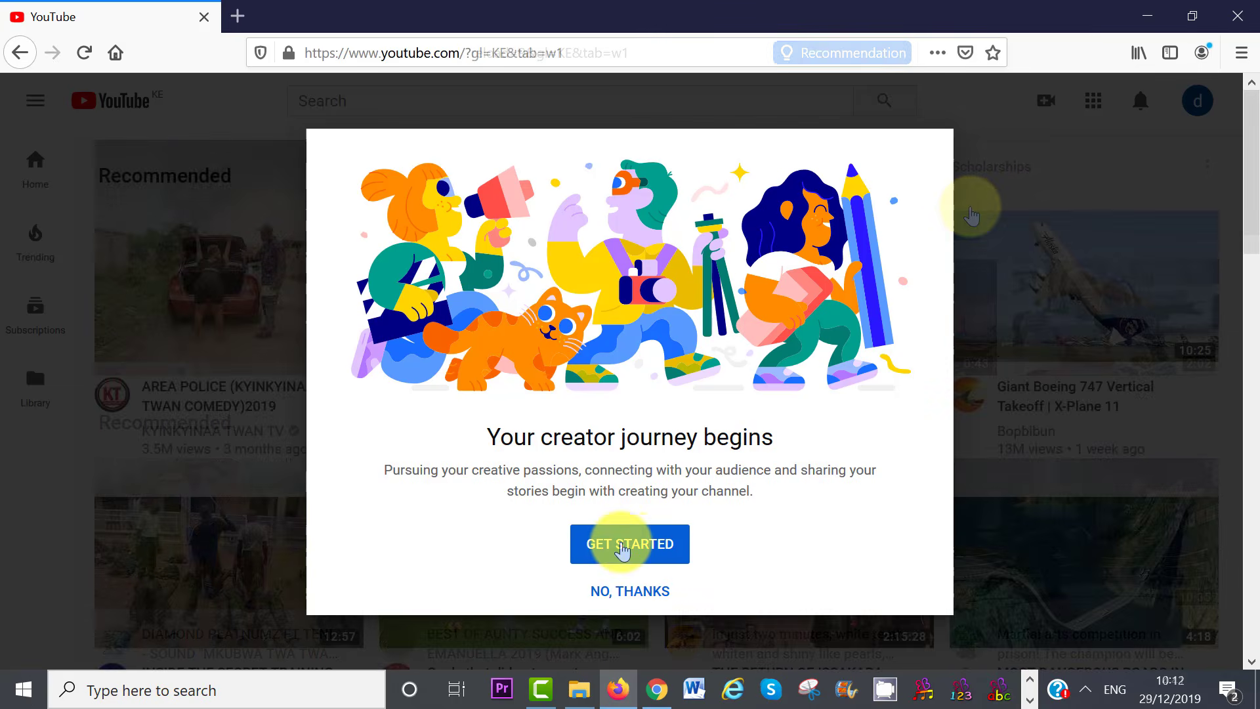
click(622, 546)
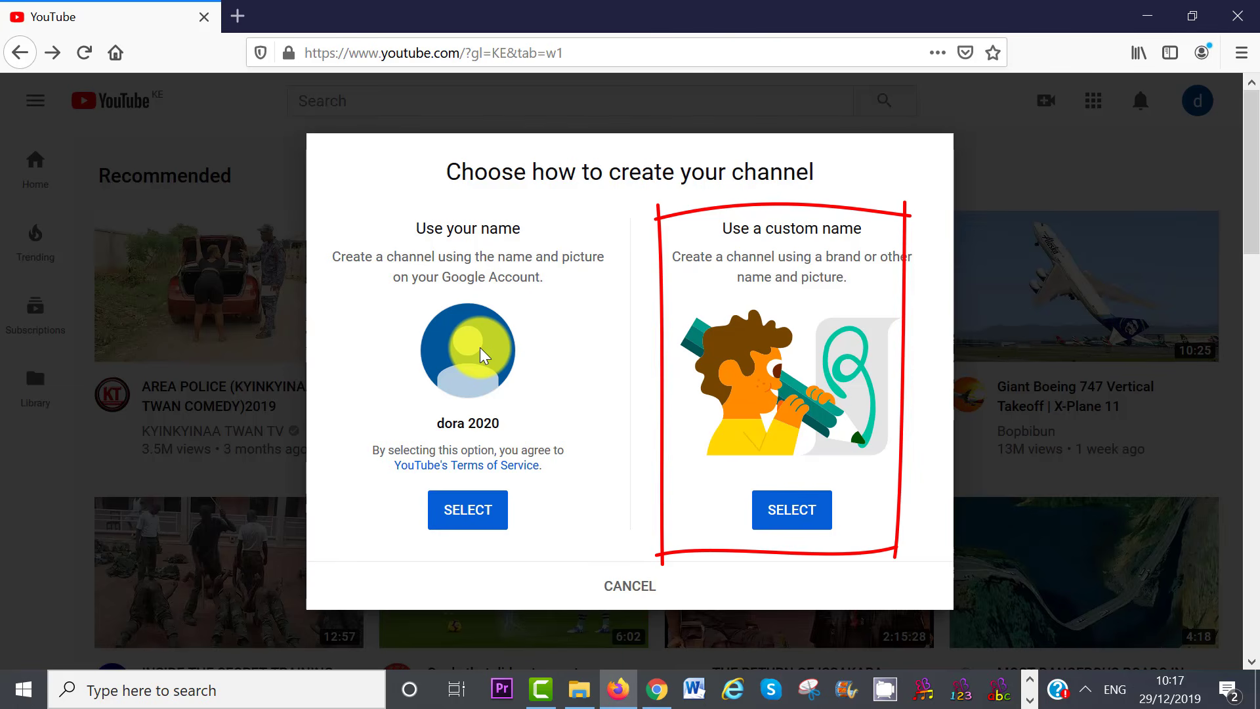
Choose a custom name, enter 'Bee Tutorials', tick the brand account acknowledgement and create it
click(802, 510)
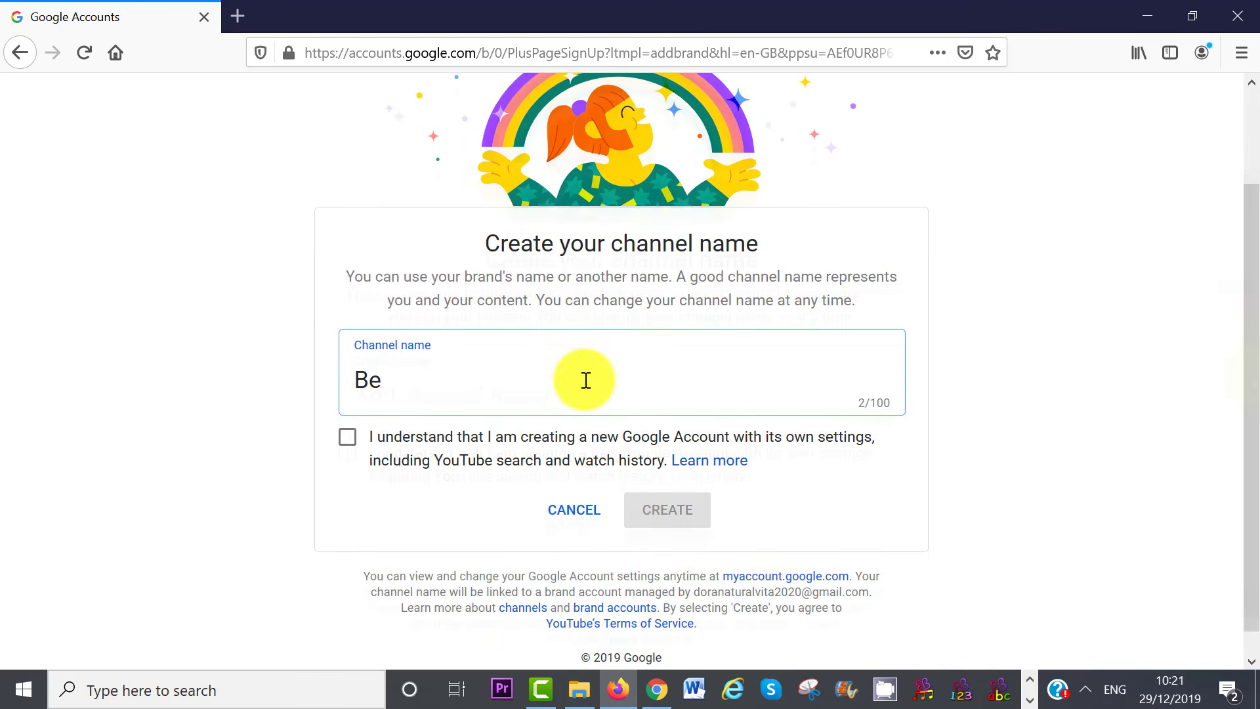
text(e Tutoro)
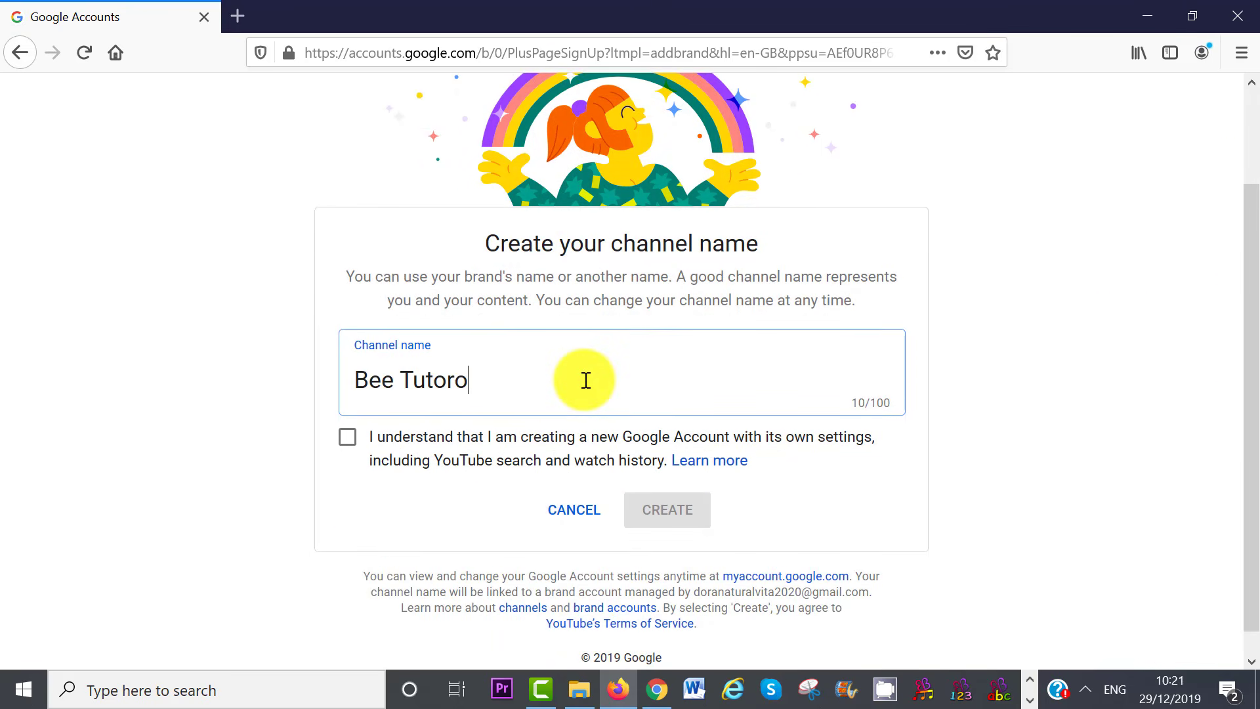
key(BackSpace)
text(ials)
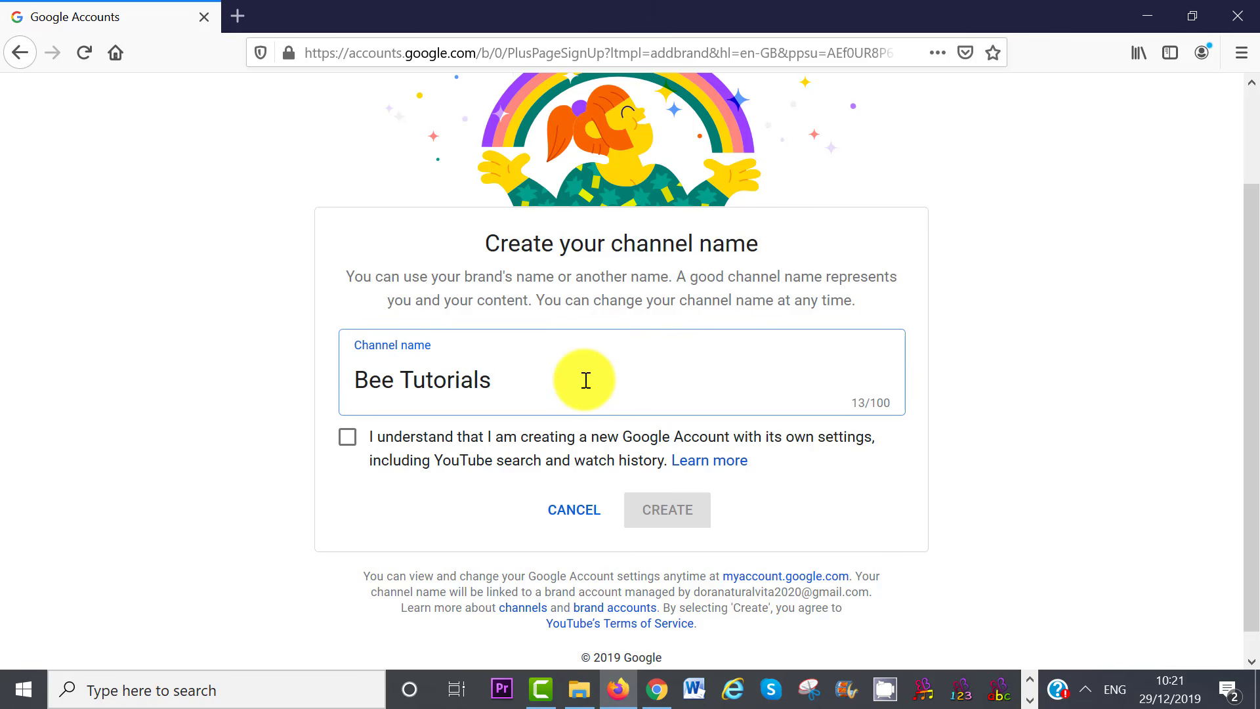
click(345, 441)
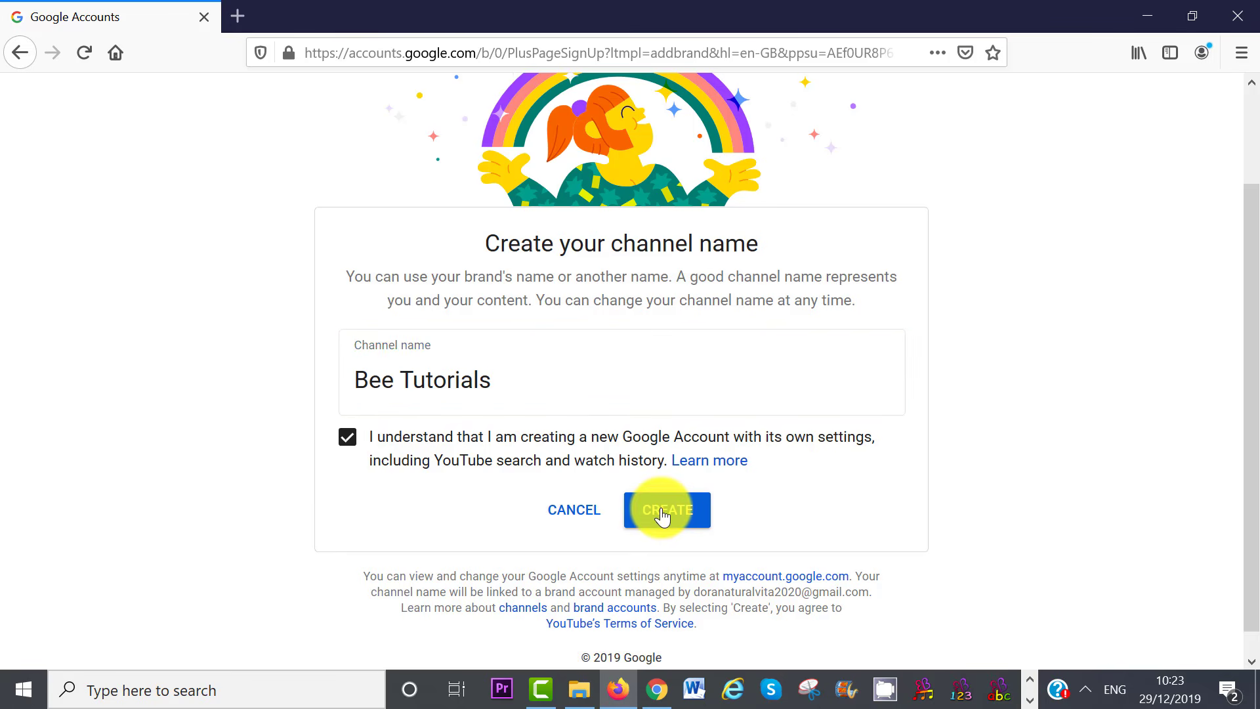
click(663, 516)
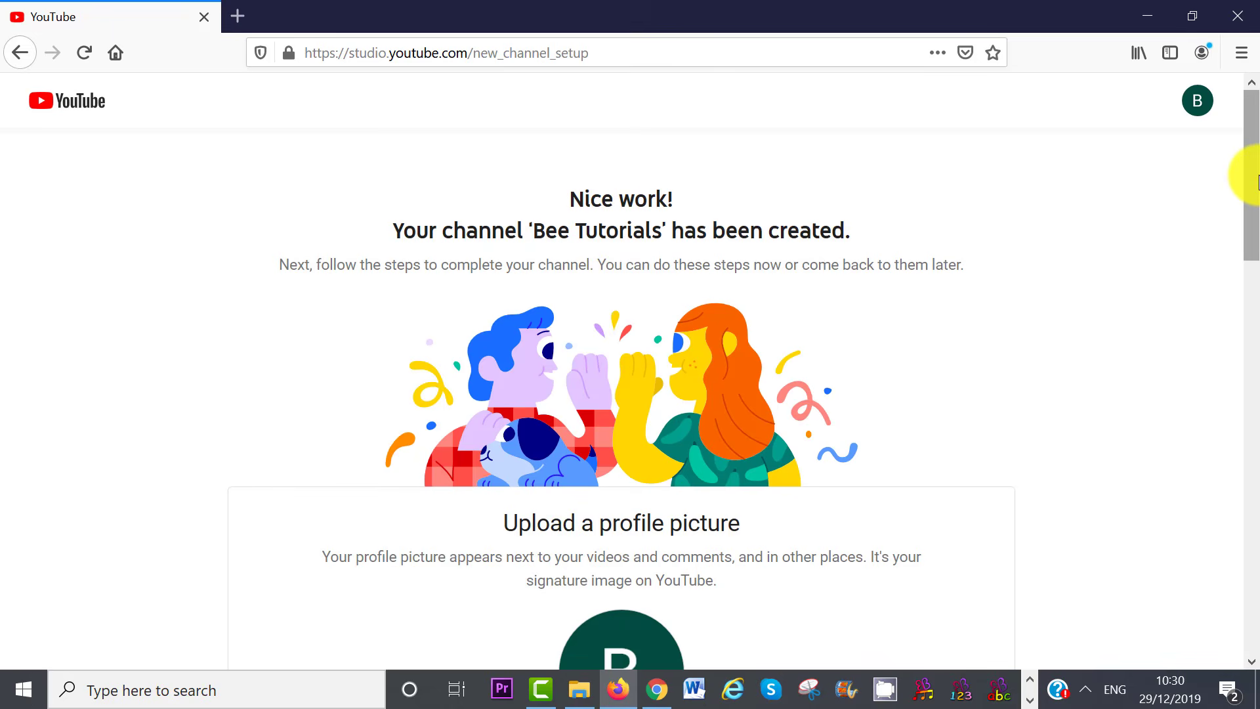
drag(1254, 176, 1257, 289)
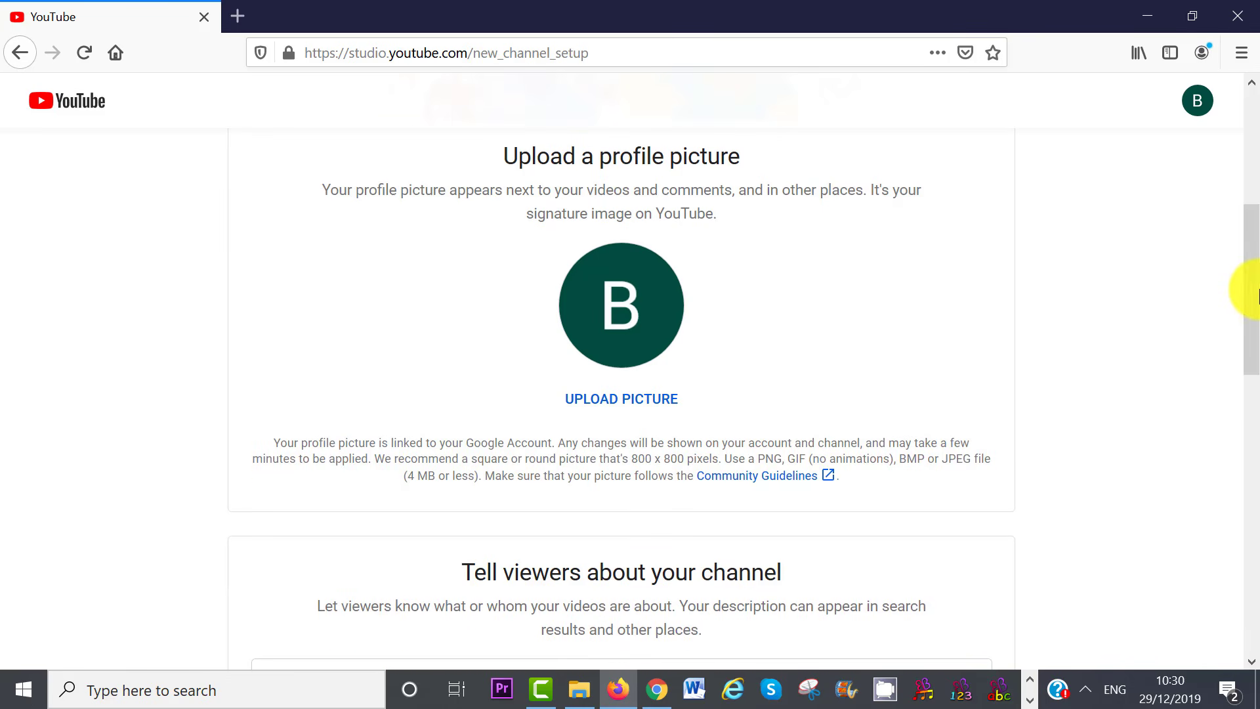
Upload the 'cropped 3' photo as the channel profile picture
click(611, 402)
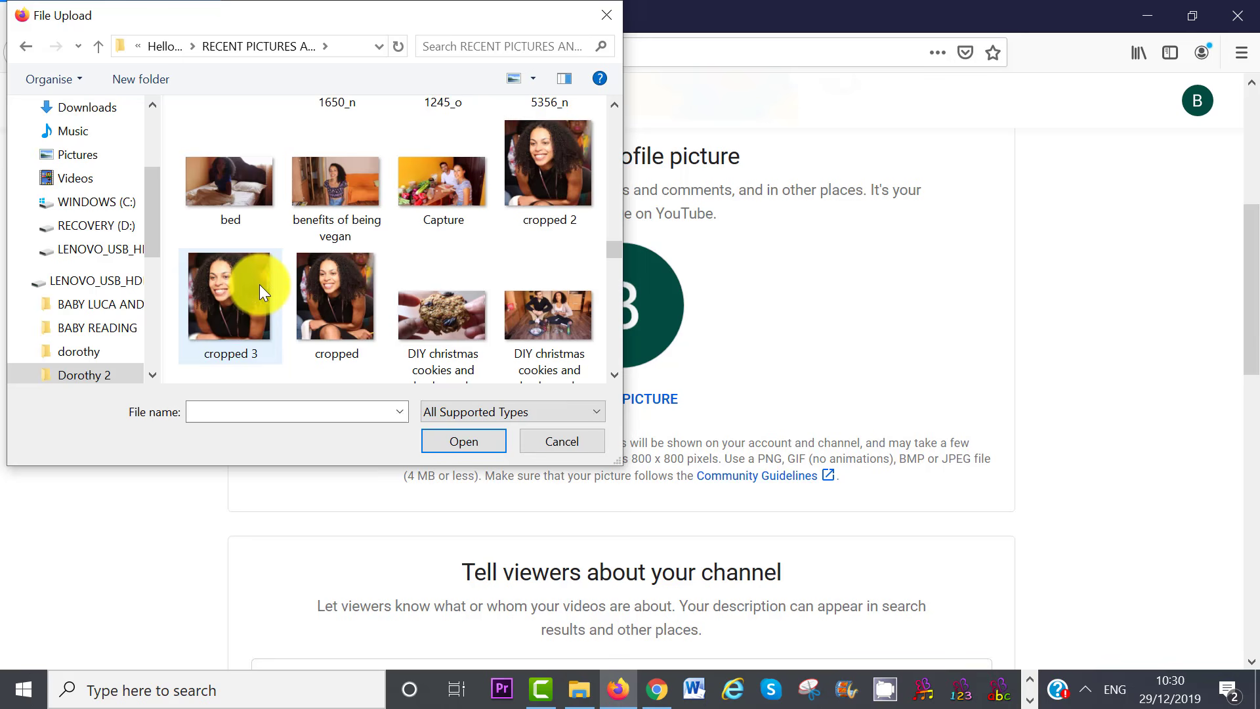
click(258, 285)
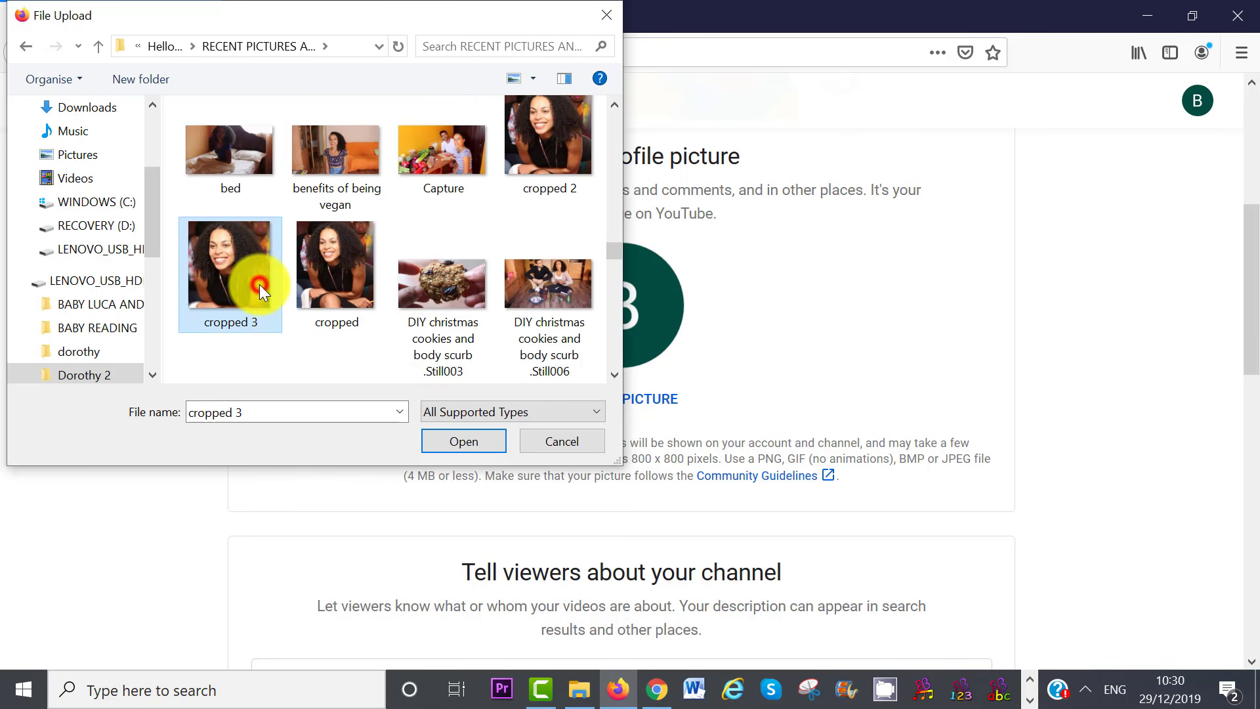
click(471, 445)
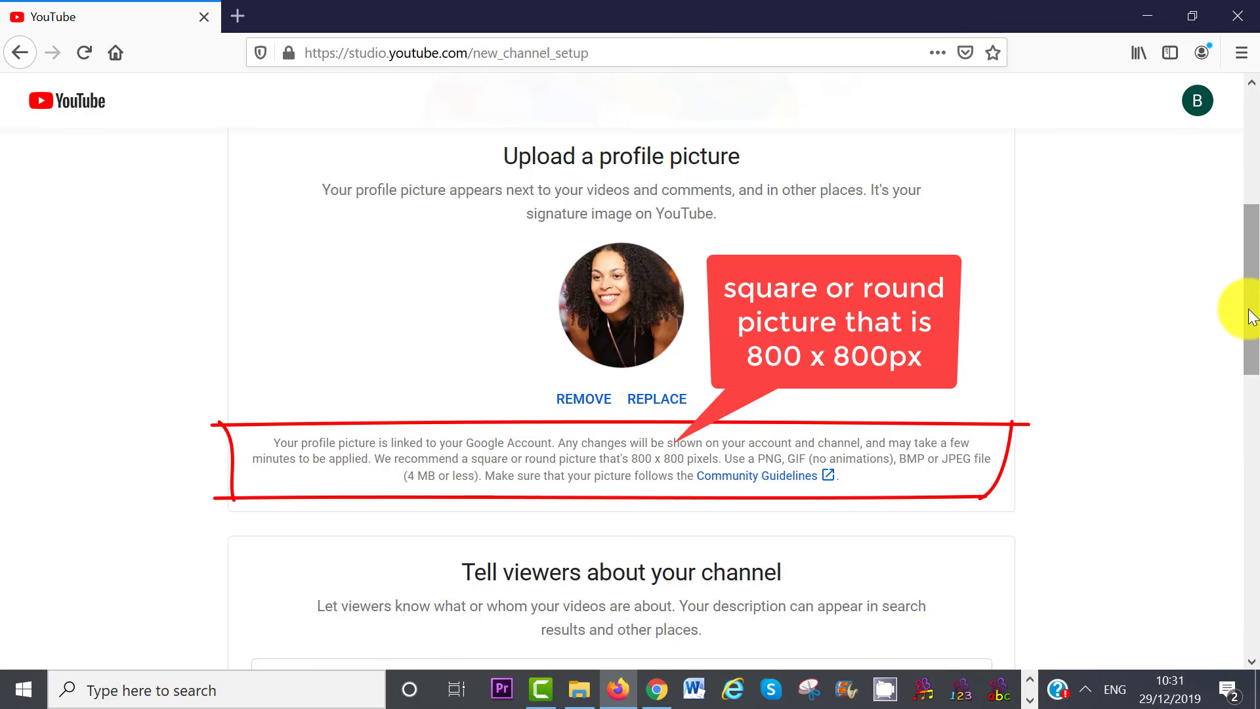
drag(1251, 315, 1254, 399)
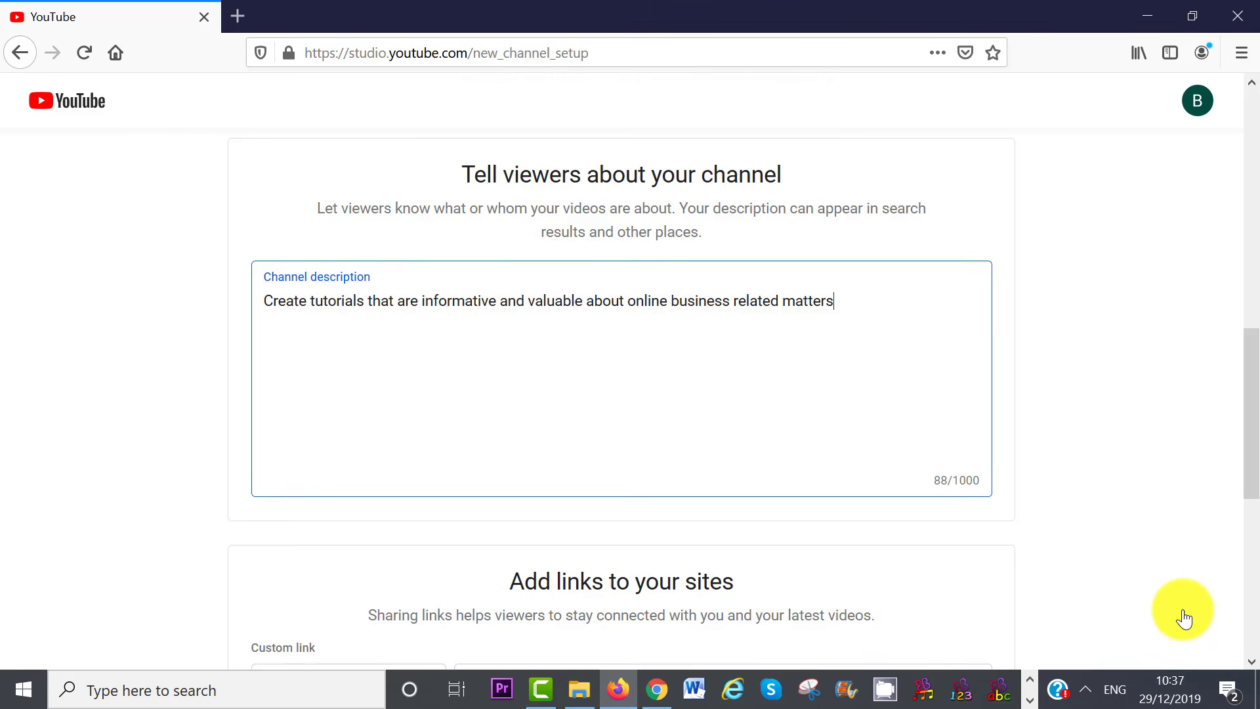
Add naturalvita.net, the 'naturalvitatutorials' Facebook link and an Instagram link, then save
scroll(1242, 450, down, 5)
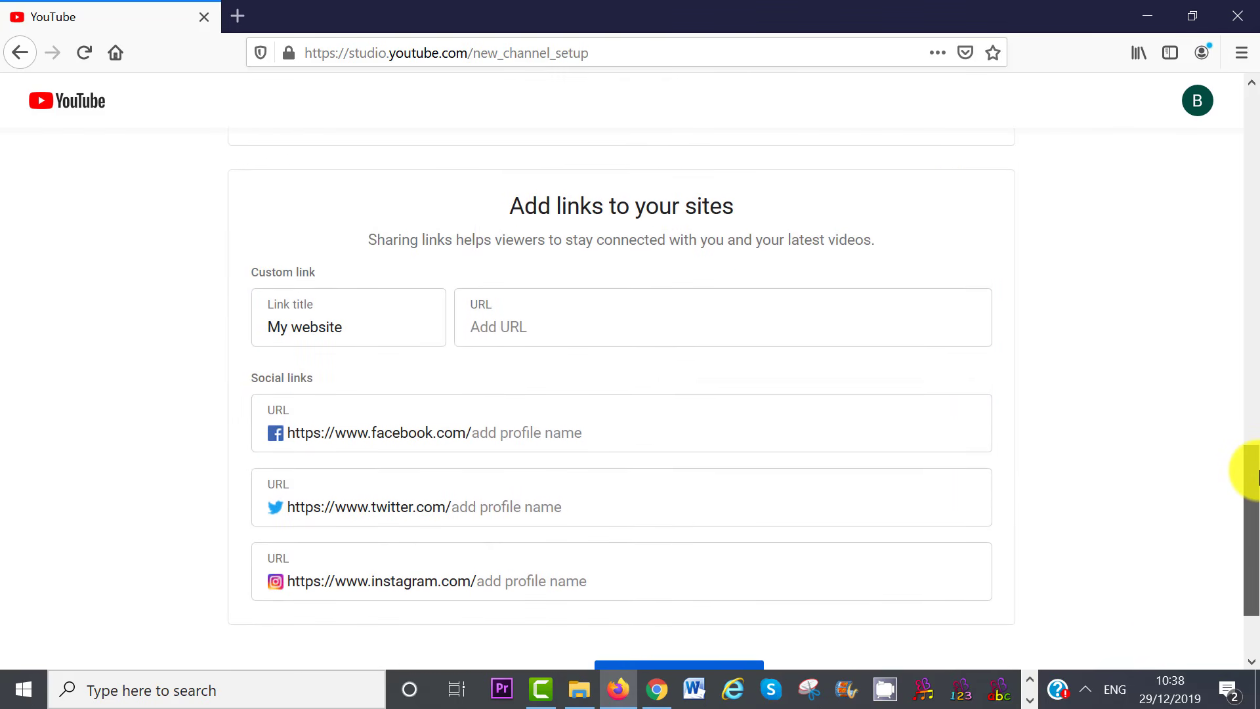
drag(1259, 470, 1259, 471)
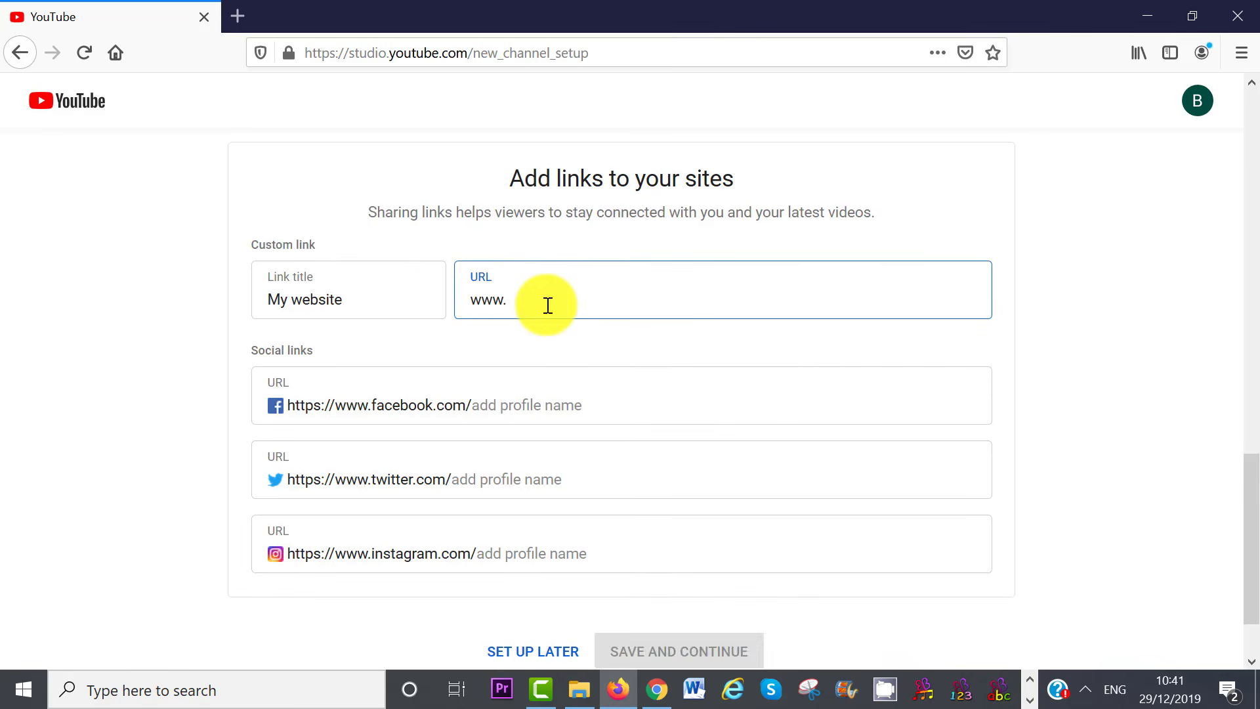
text(natura)
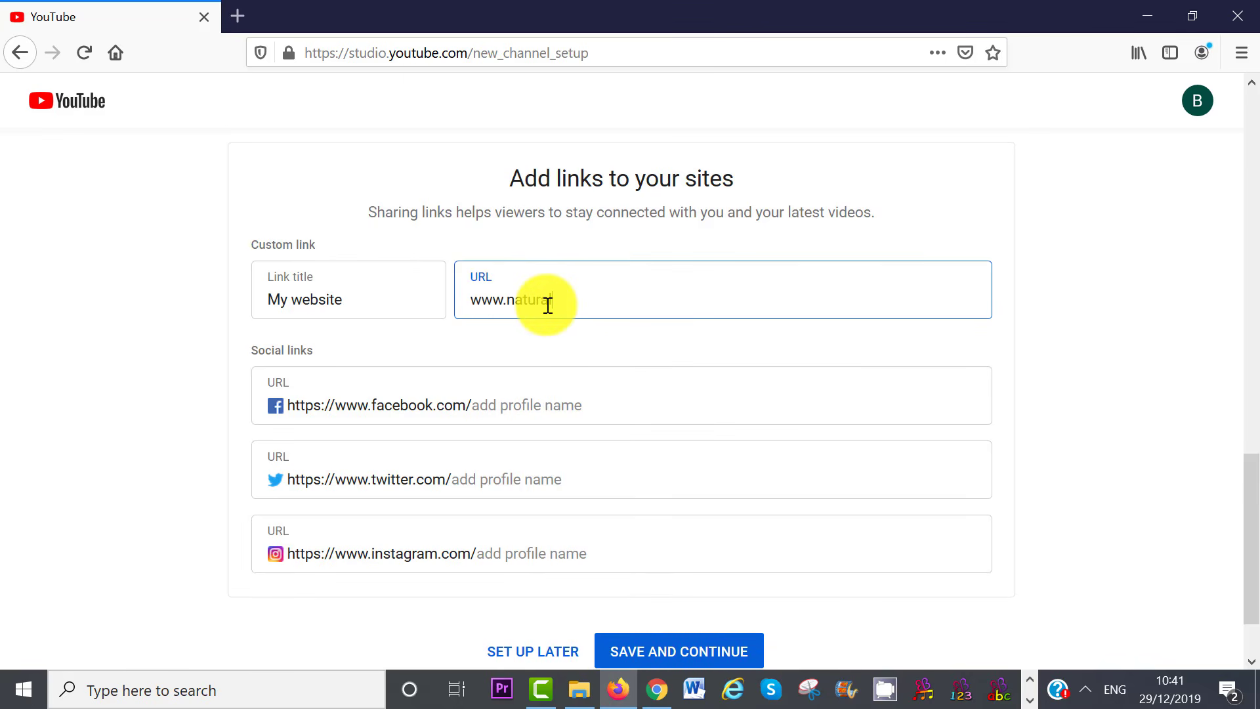
text(lvita.)
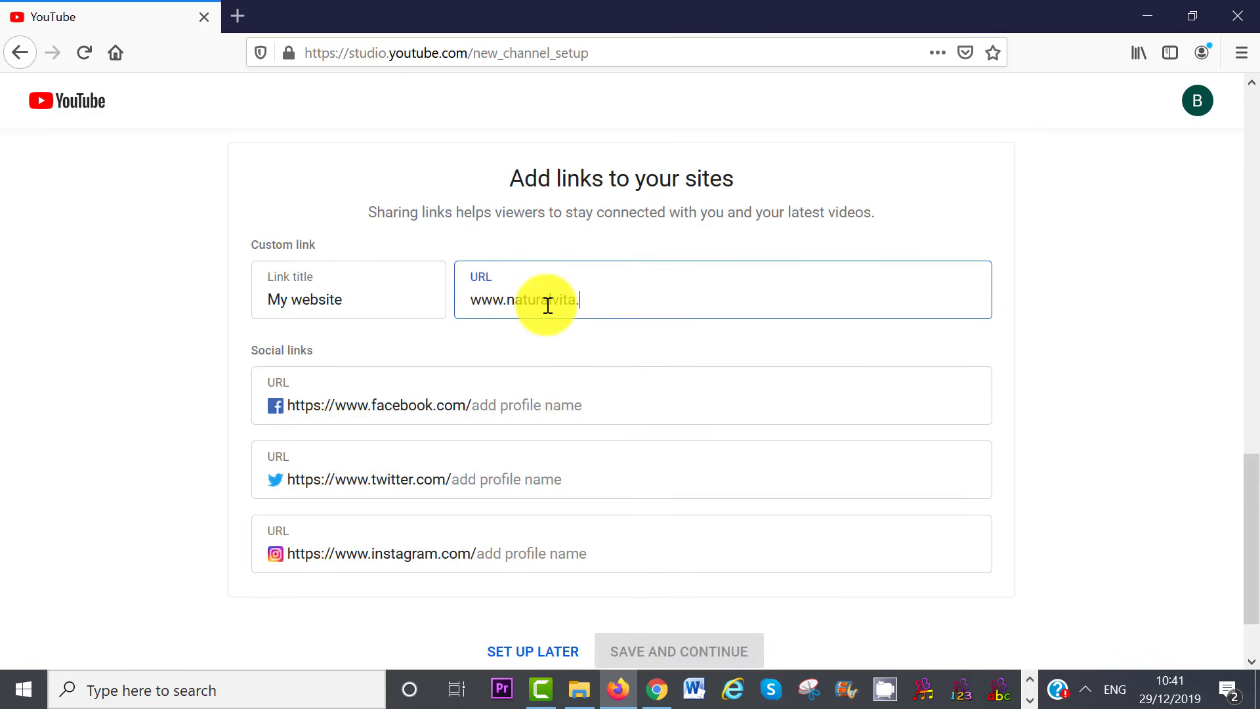
text(net)
click(550, 416)
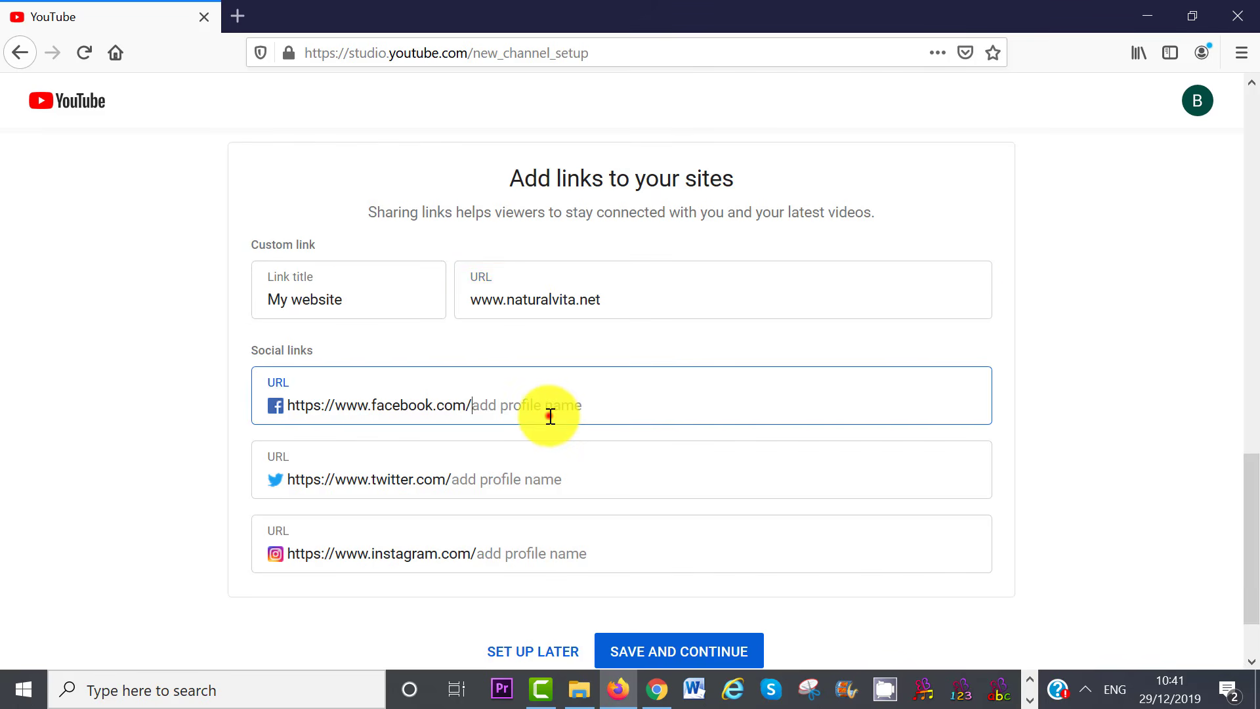
key(BackSpace)
key(BackSpace)
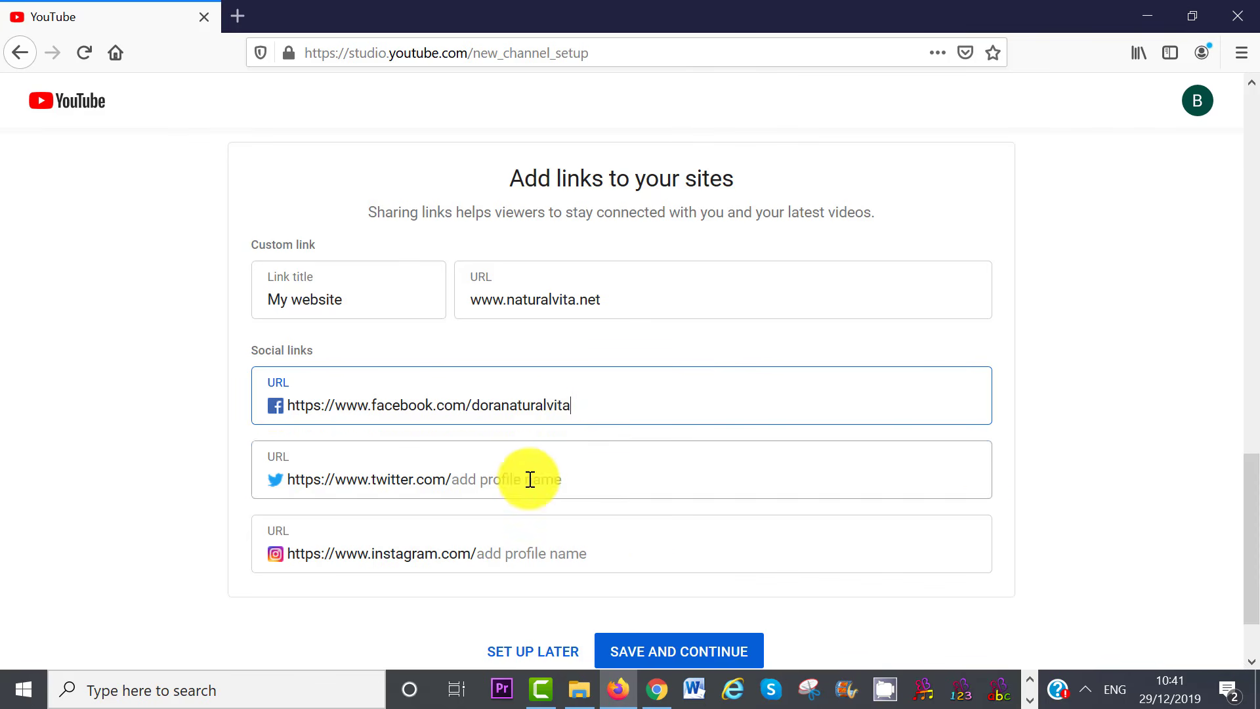
click(529, 479)
drag(598, 407, 477, 402)
text(naturalvitatutorials)
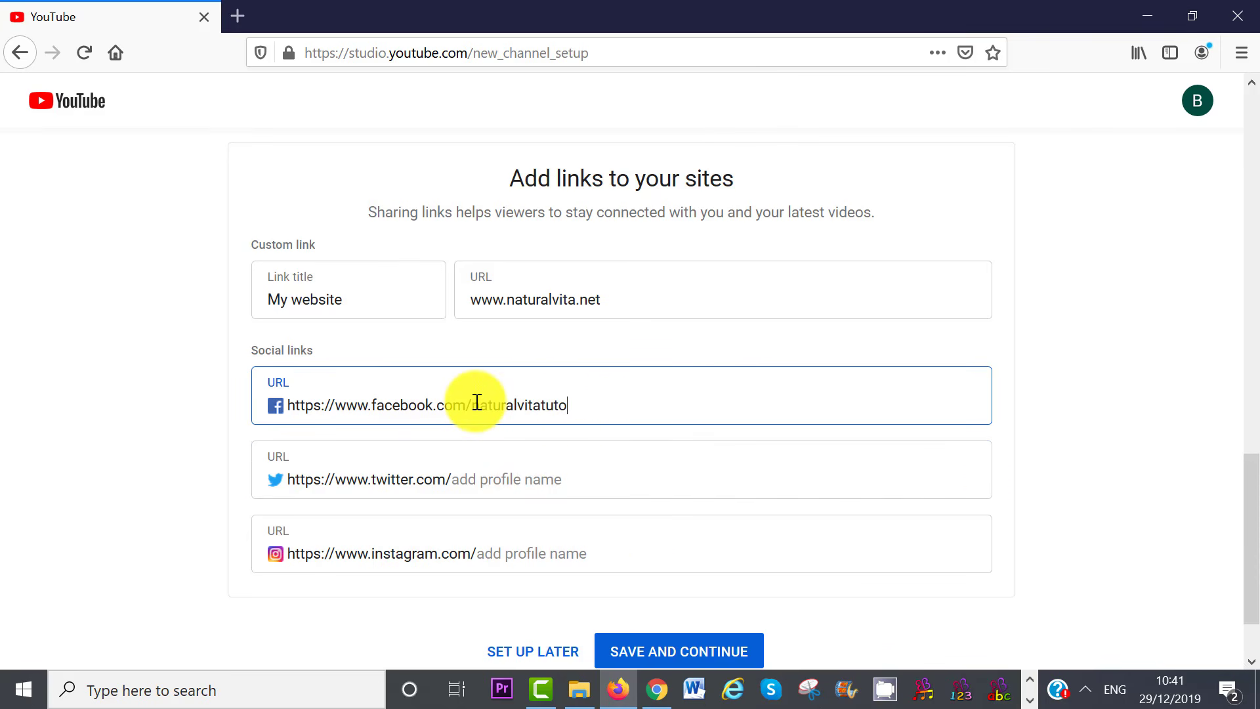
click(495, 548)
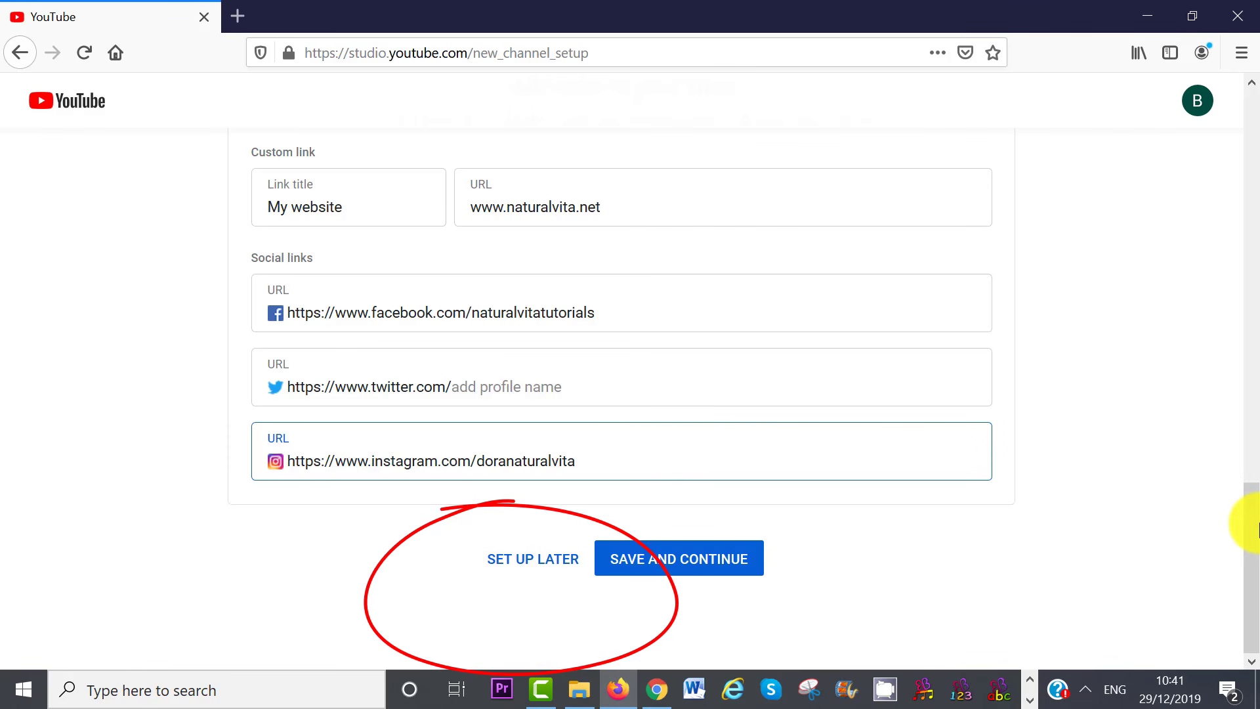
click(703, 557)
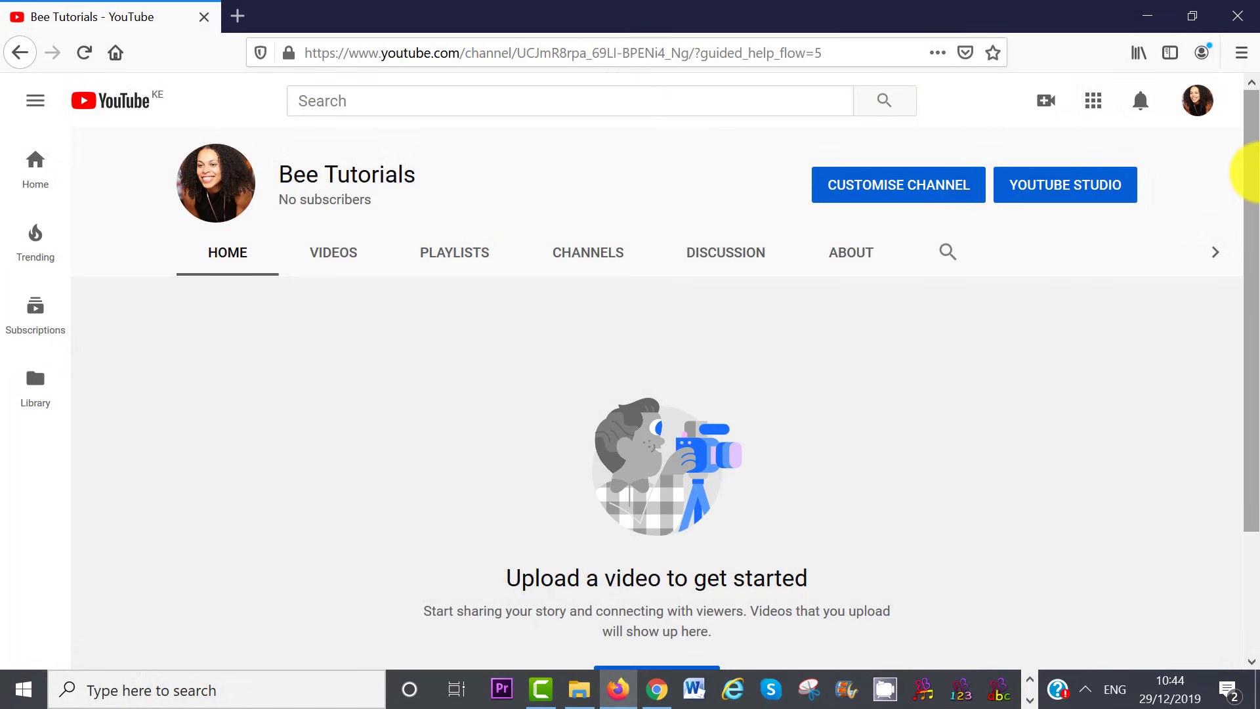
Under Customise Channel, open Add channel art, browse the Gallery, and return to Upload photos
drag(1250, 205, 1253, 328)
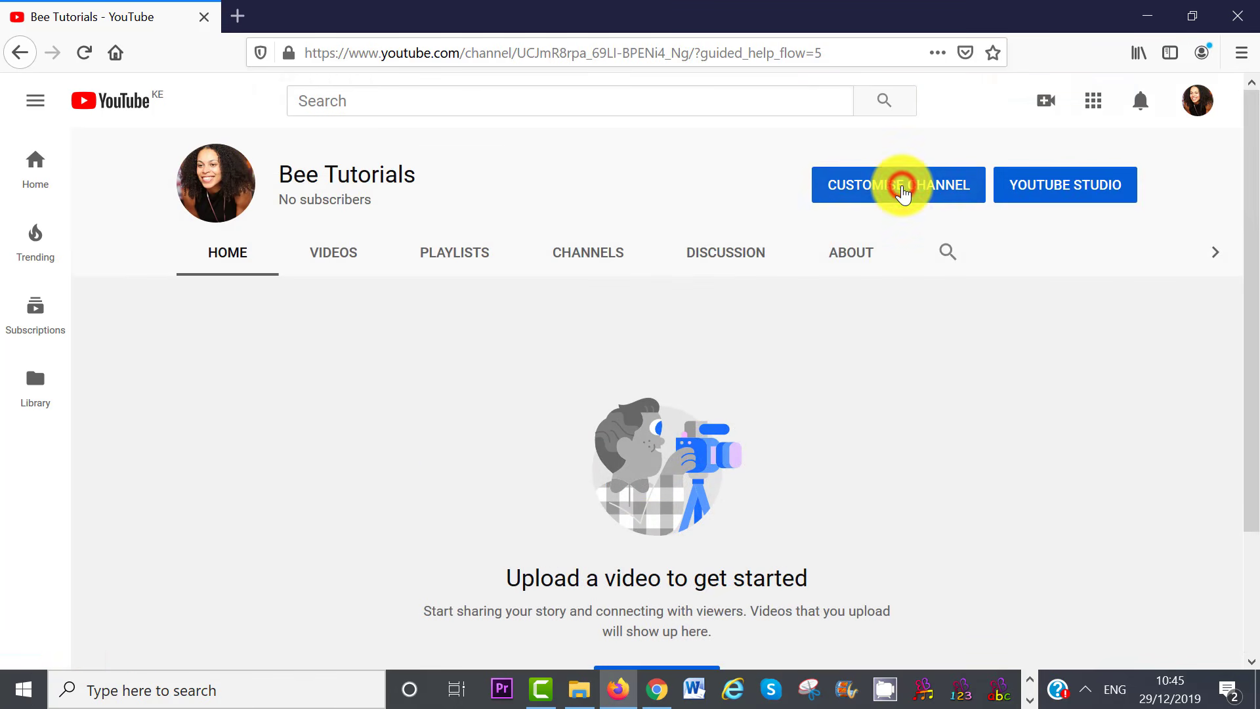
click(903, 191)
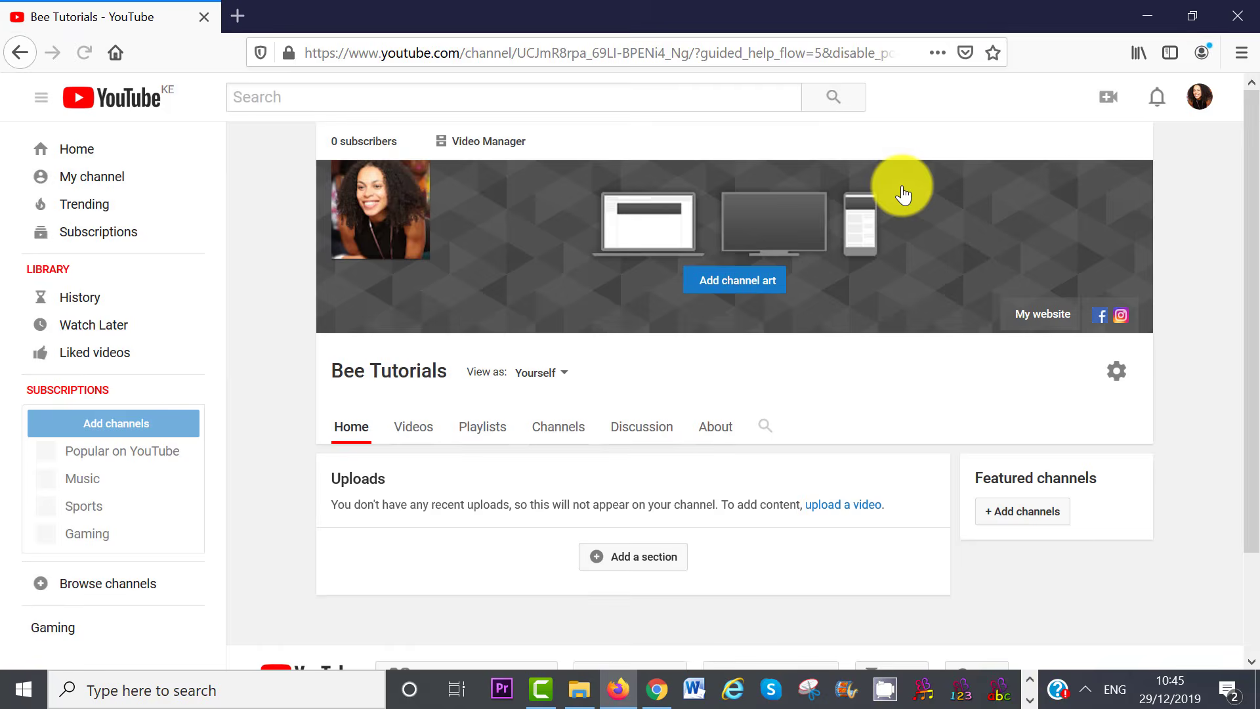
click(744, 283)
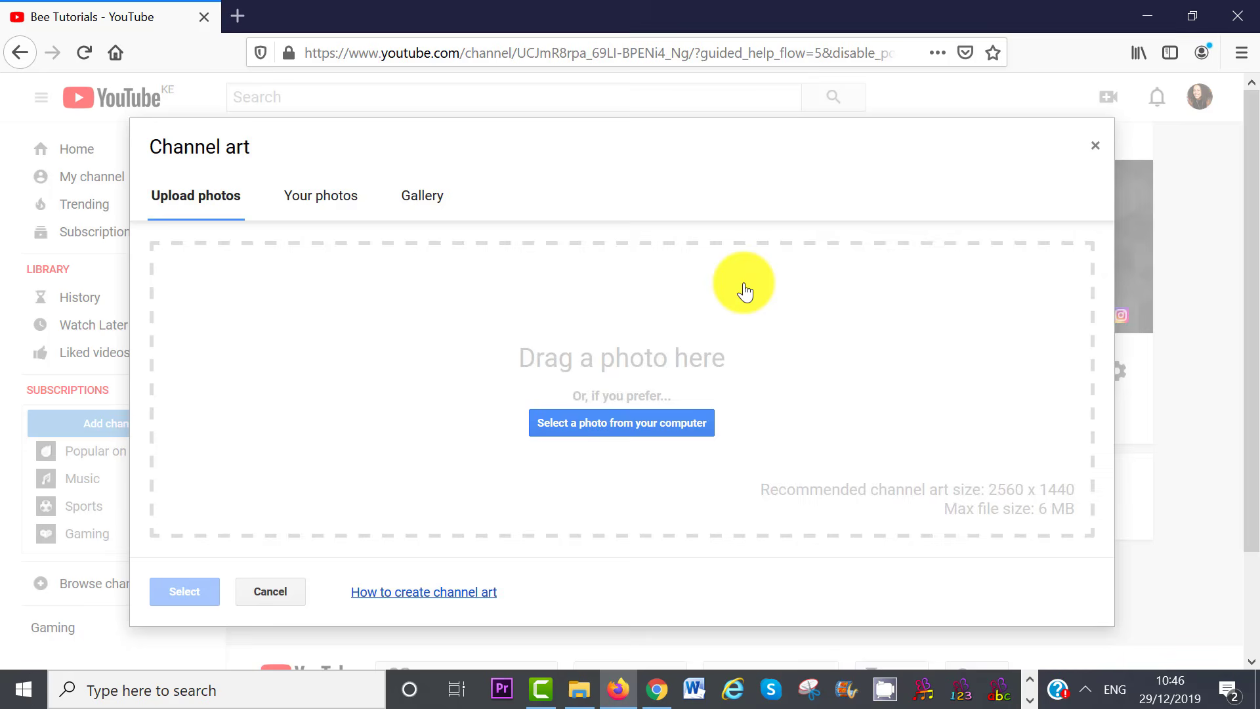
click(422, 197)
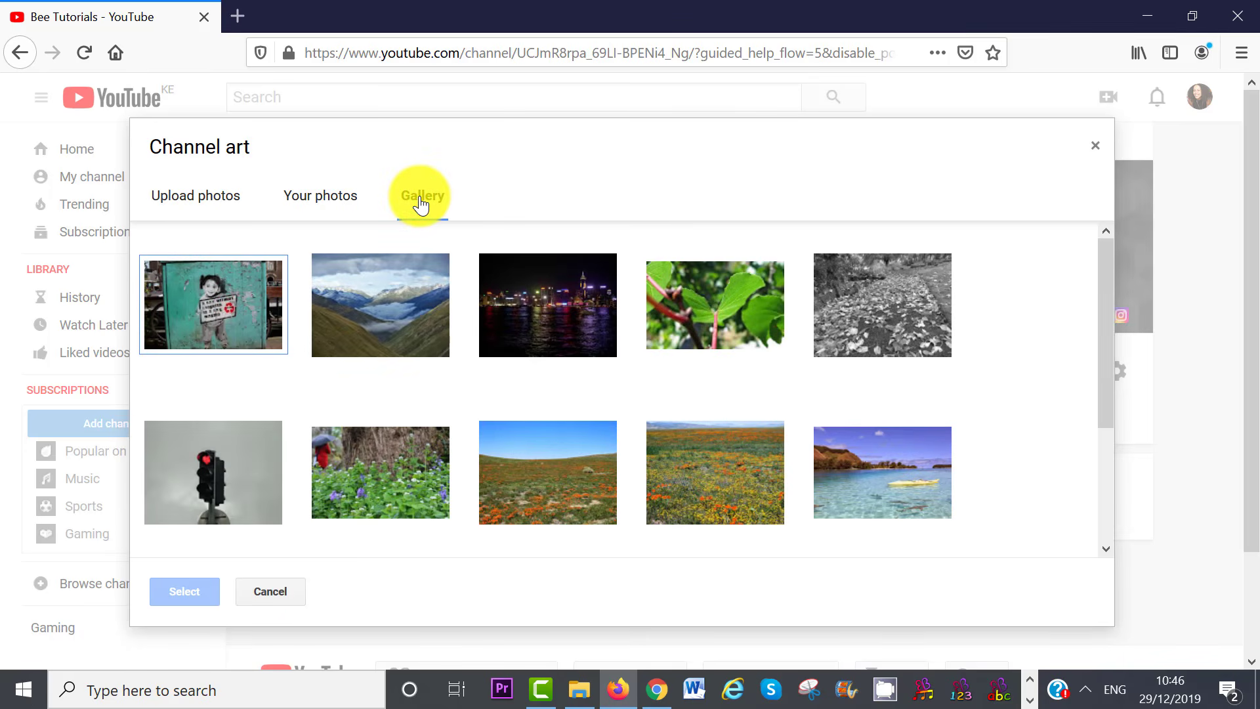
click(185, 205)
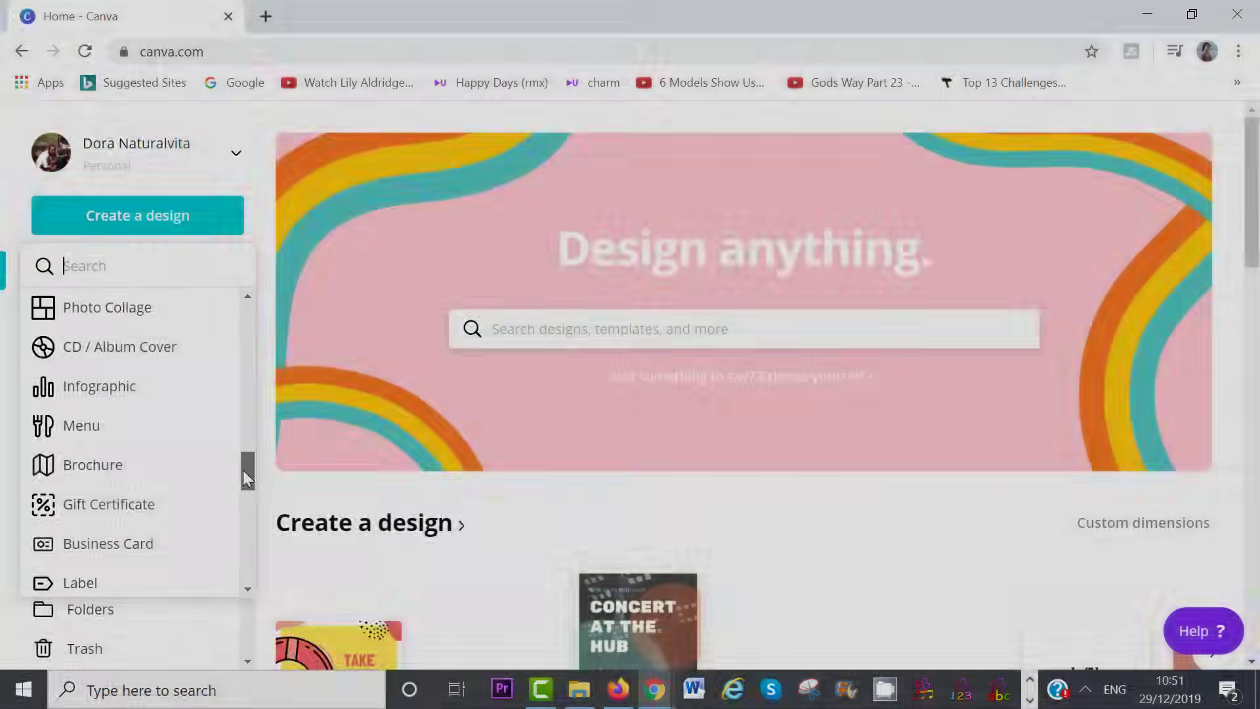
Start a Canva YouTube Channel Art design and change the title to BEE TUTORIALS
drag(242, 470, 244, 505)
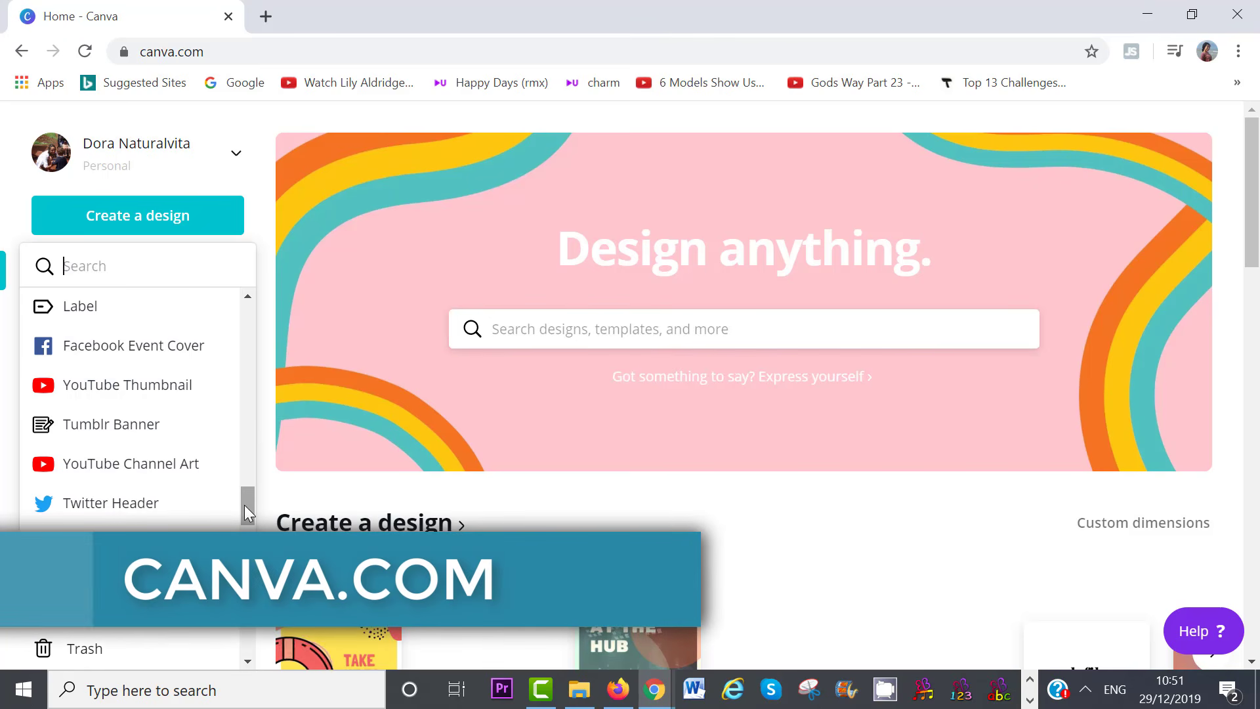
click(146, 470)
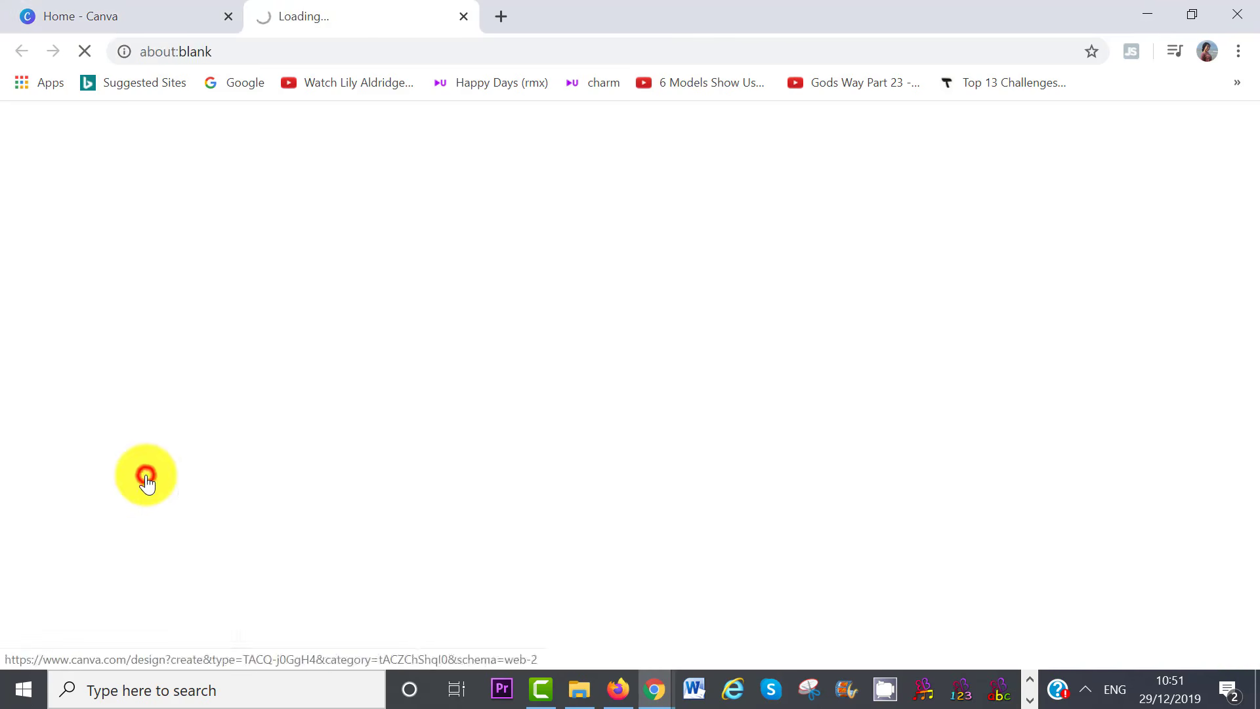
drag(416, 293, 416, 329)
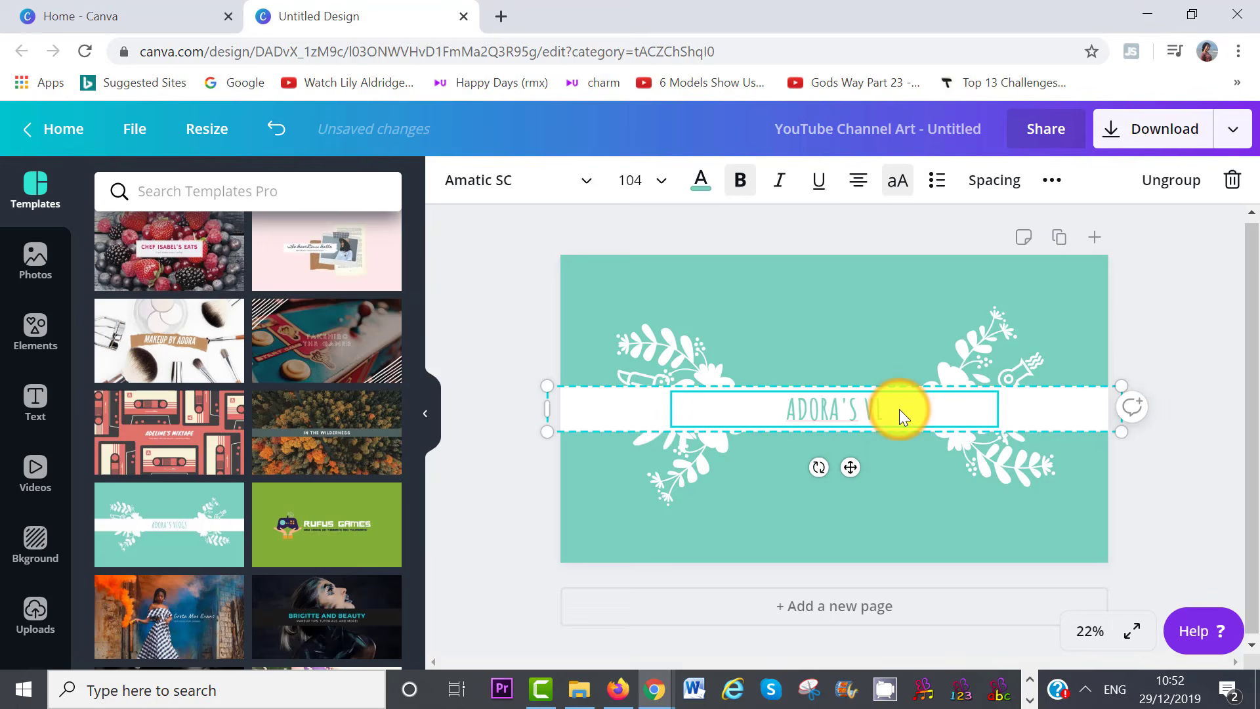
text(BEE TUTORIALS)
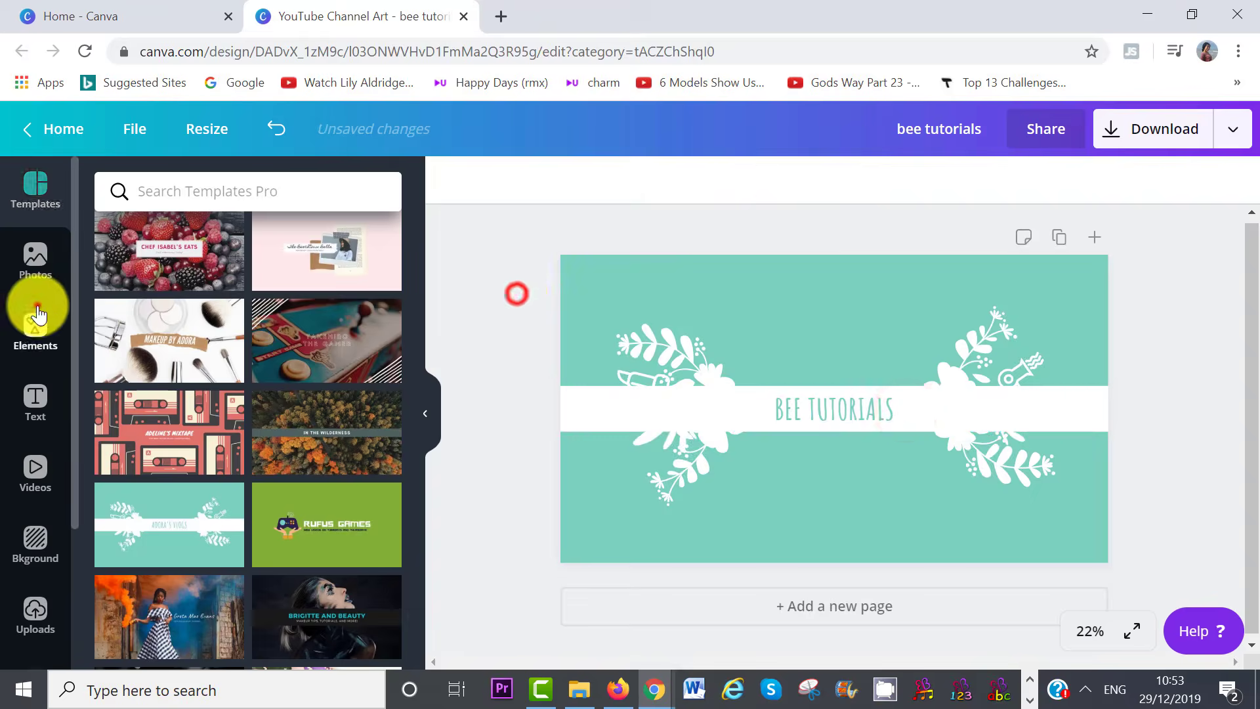
Search Elements for 'bee', add the dashed-trail bee, shrink it and place it above the title
click(37, 306)
click(236, 194)
text(bee)
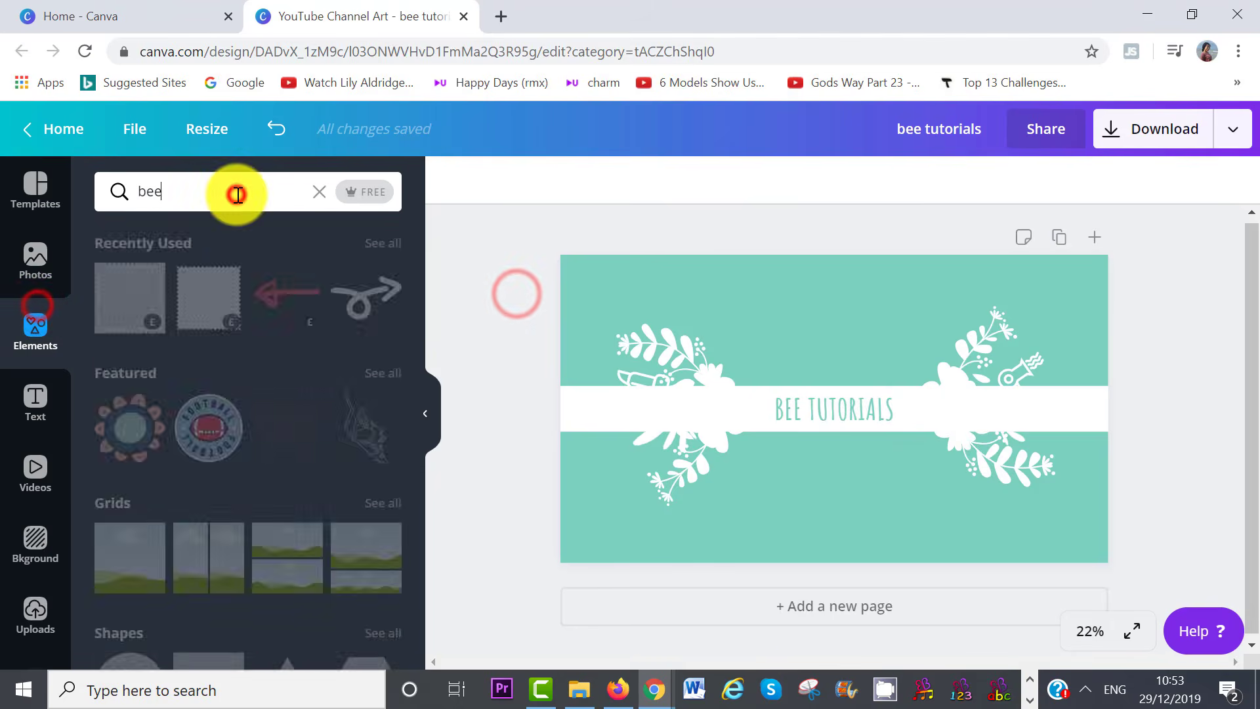
key(Return)
click(153, 314)
drag(614, 258, 868, 461)
drag(895, 489, 758, 358)
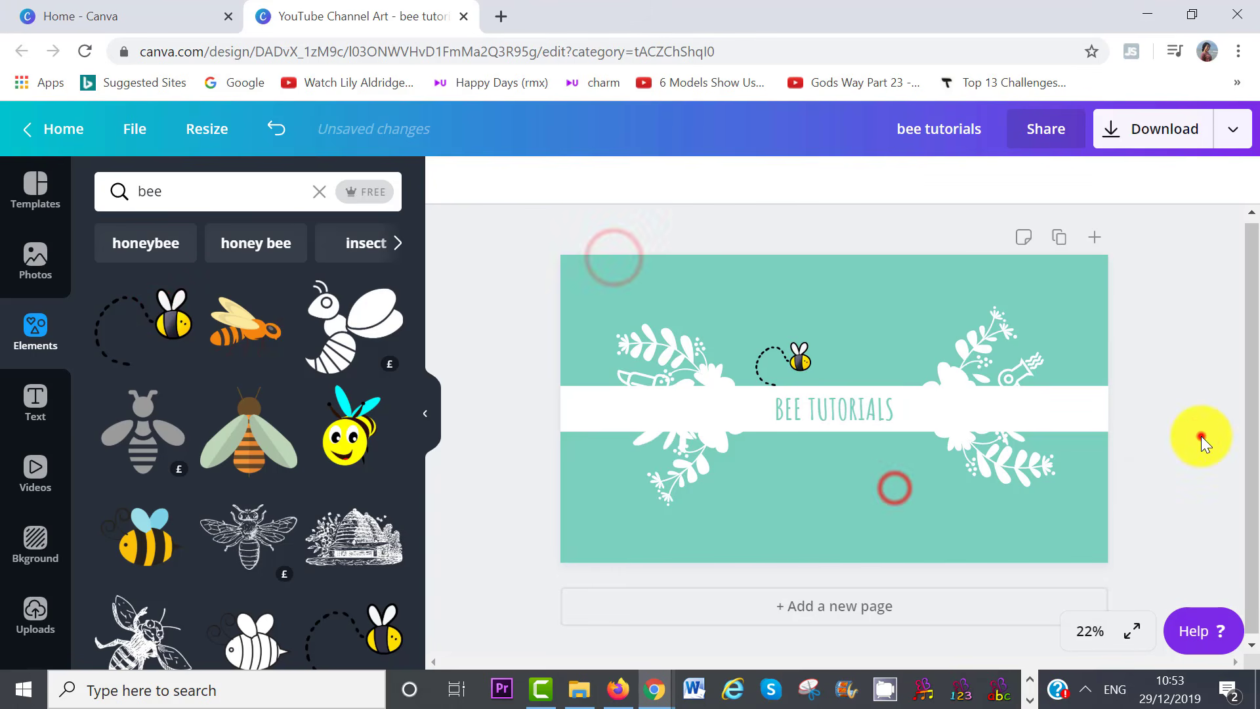
click(1201, 436)
click(798, 367)
click(1159, 423)
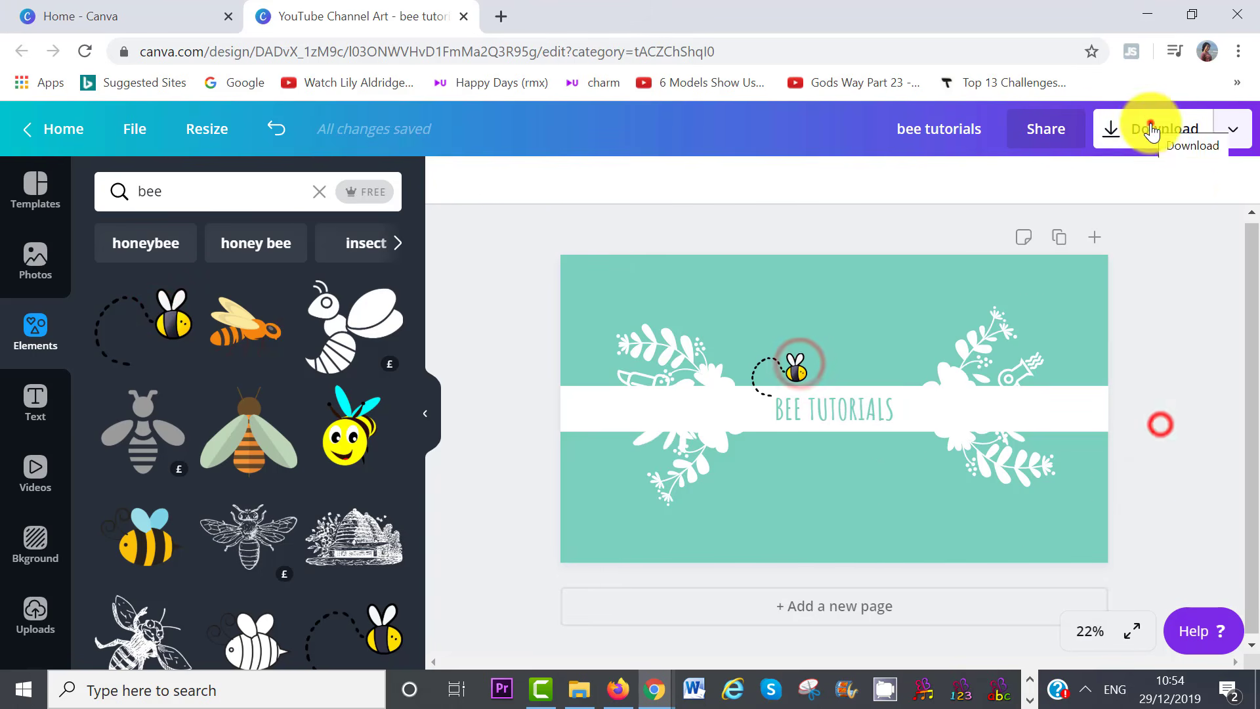
Download the banner as a PNG and open the downloaded image
click(1153, 129)
click(1102, 509)
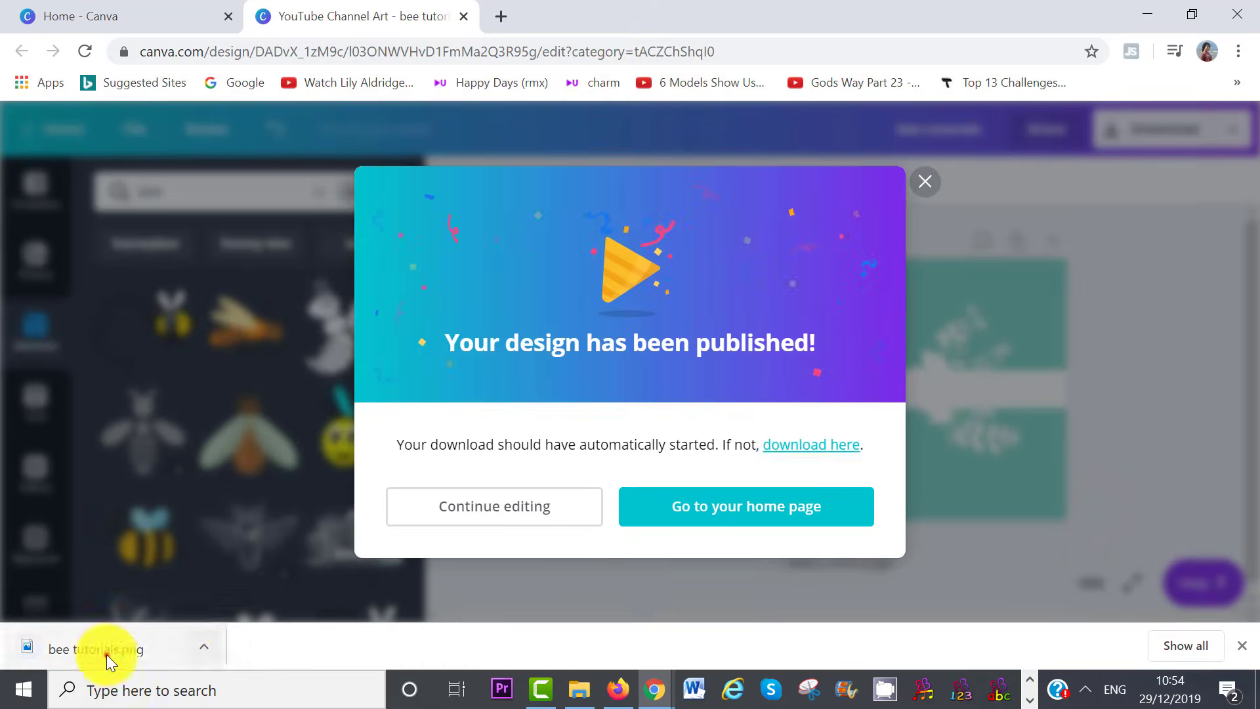
click(105, 652)
Upload bee tutorials.png, adjust the crop area and apply it as channel art
click(1083, 54)
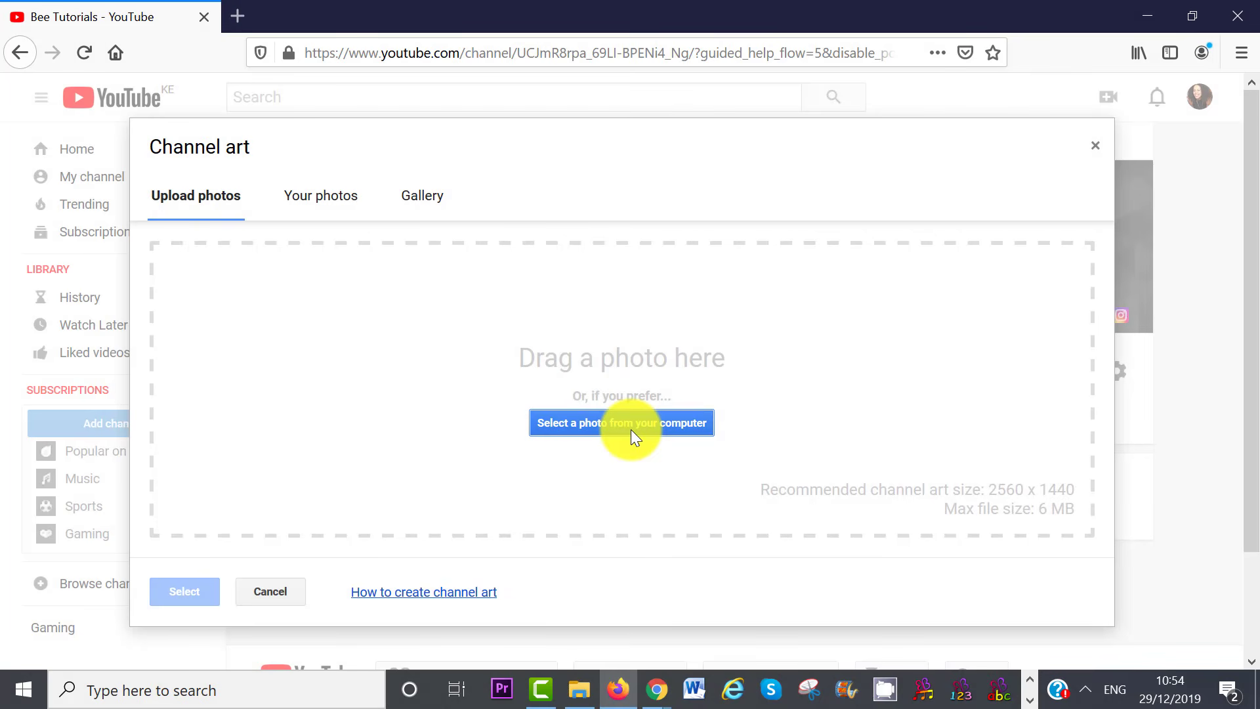
click(632, 430)
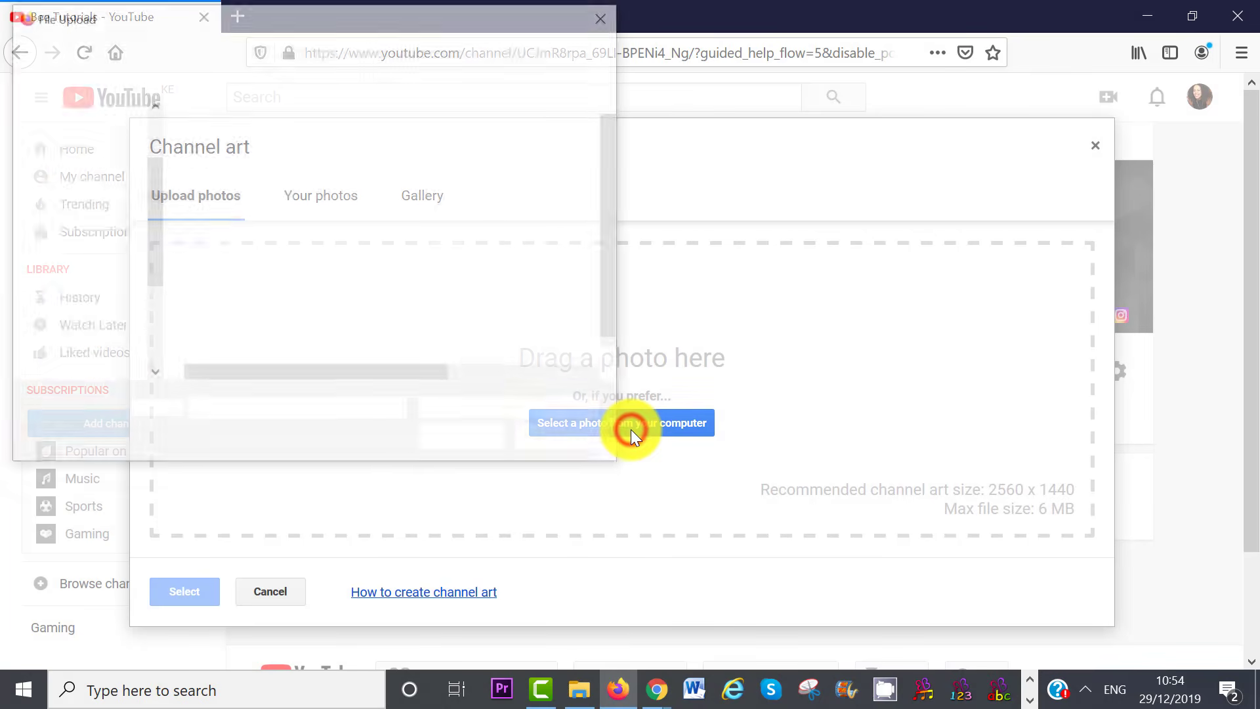
click(224, 207)
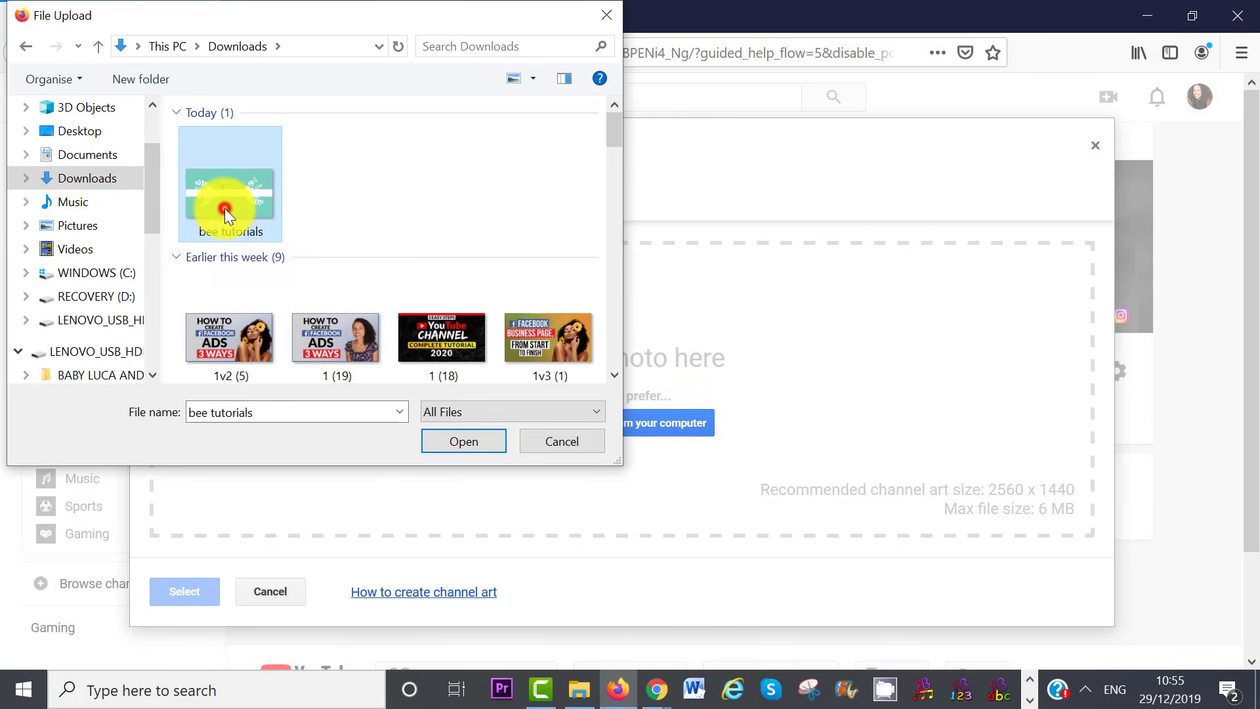
click(456, 438)
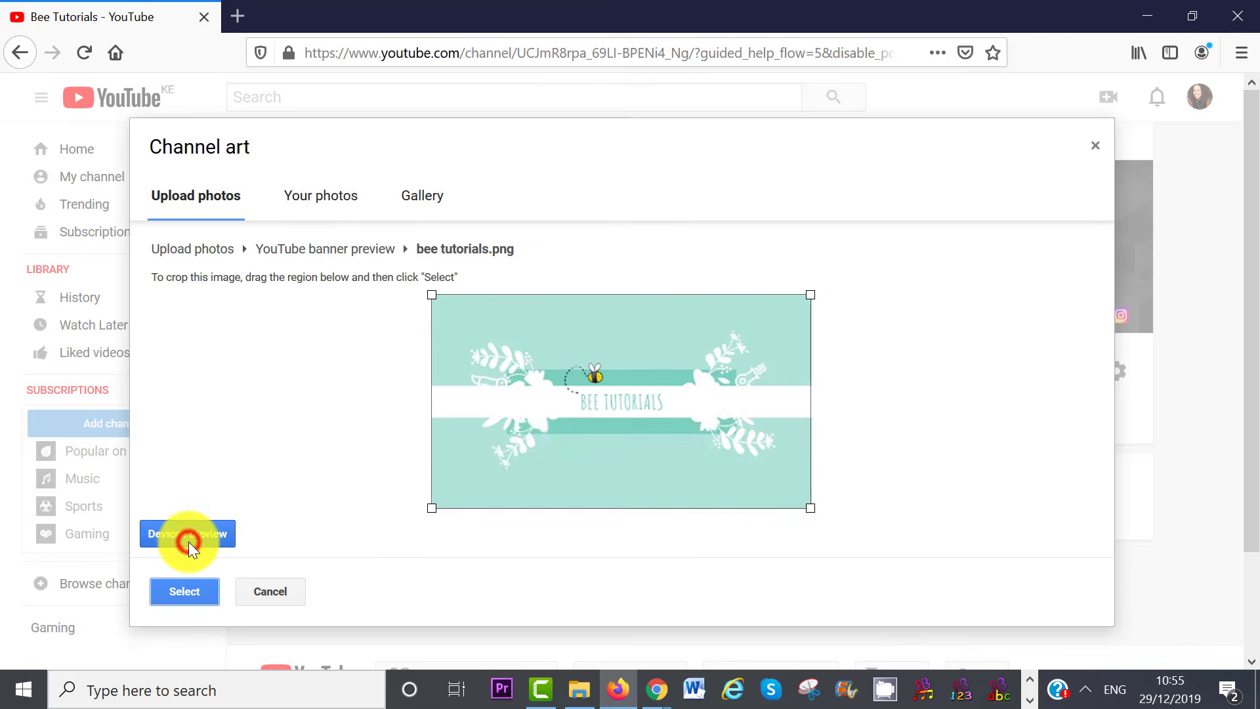
drag(814, 507, 782, 492)
drag(640, 407, 657, 405)
click(180, 589)
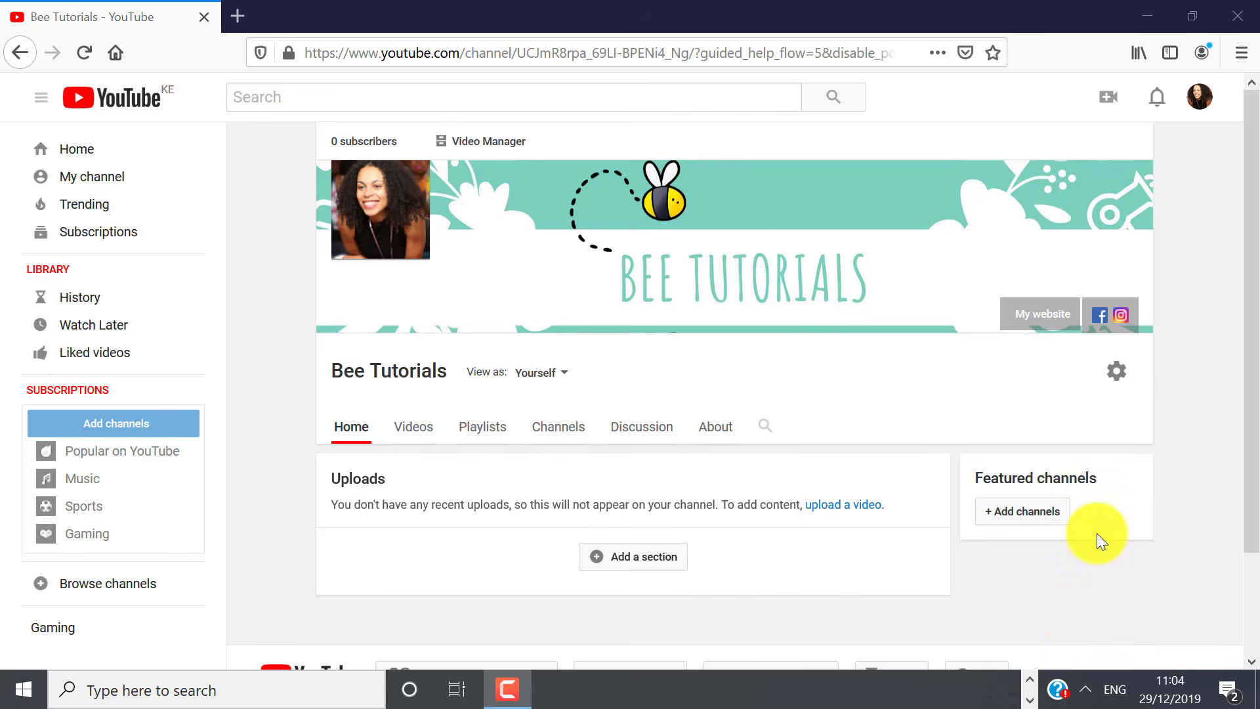
Go through the account menu and Settings to the list of this account's channels
click(1197, 98)
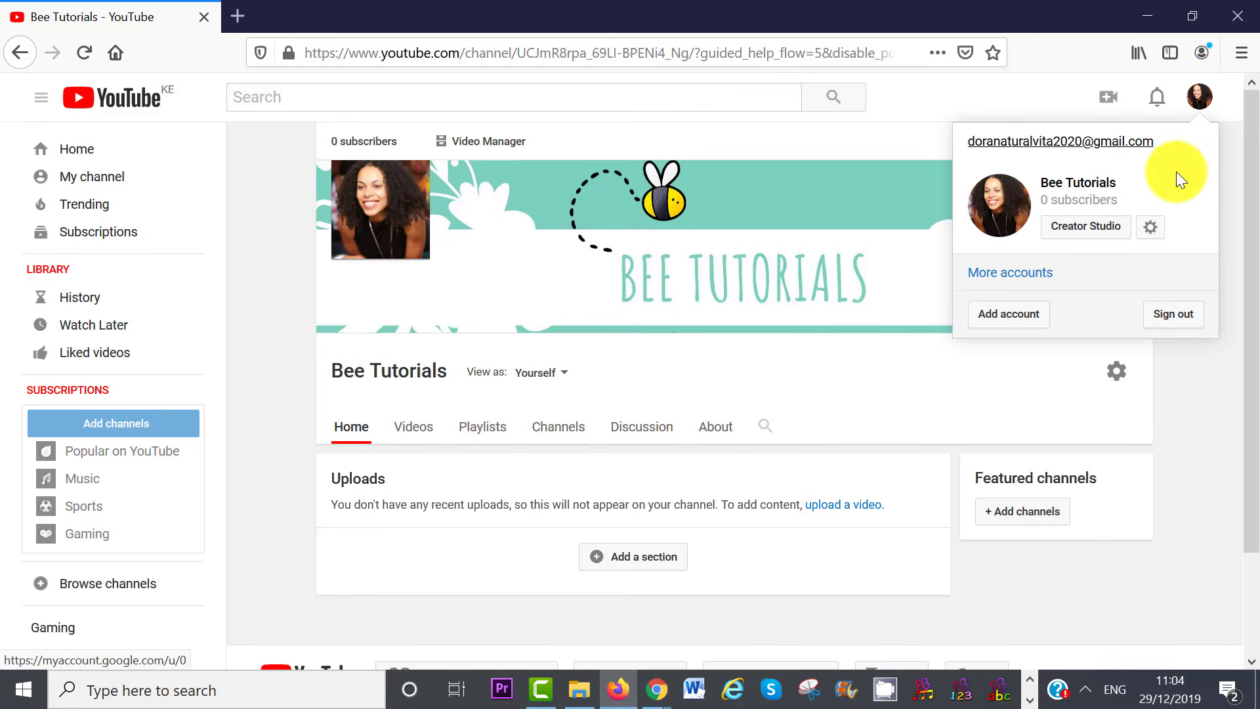
click(1151, 227)
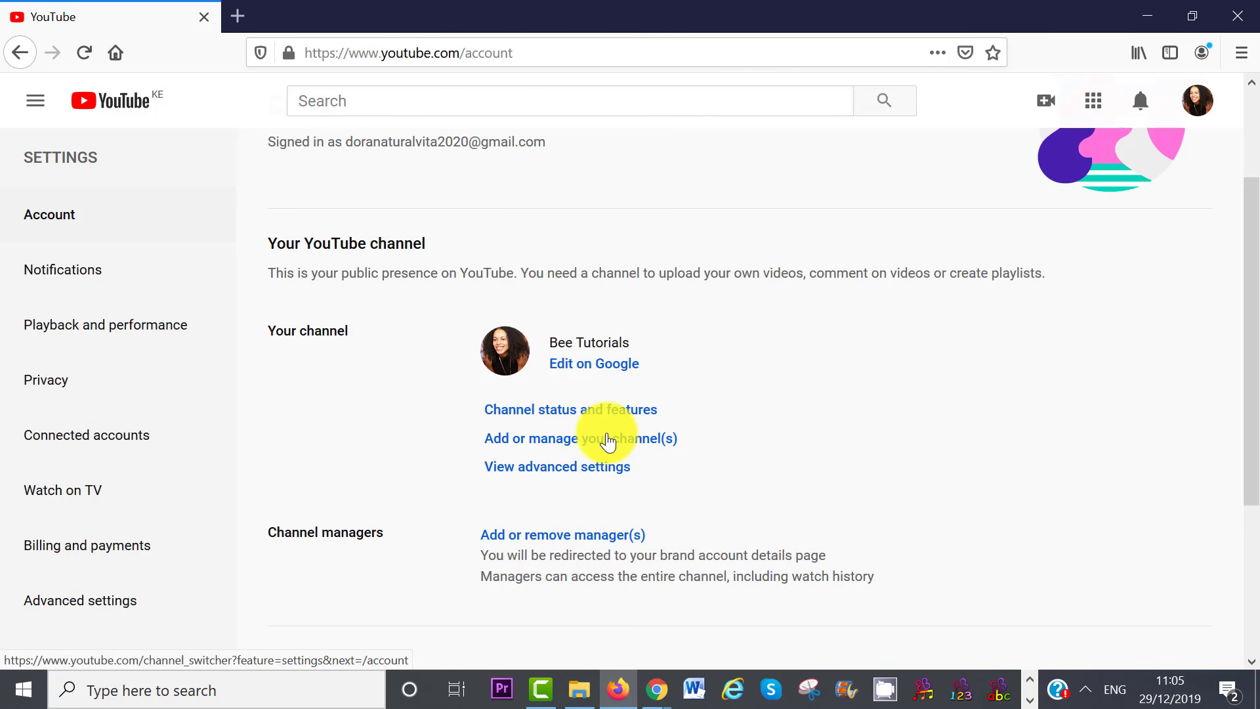
click(607, 439)
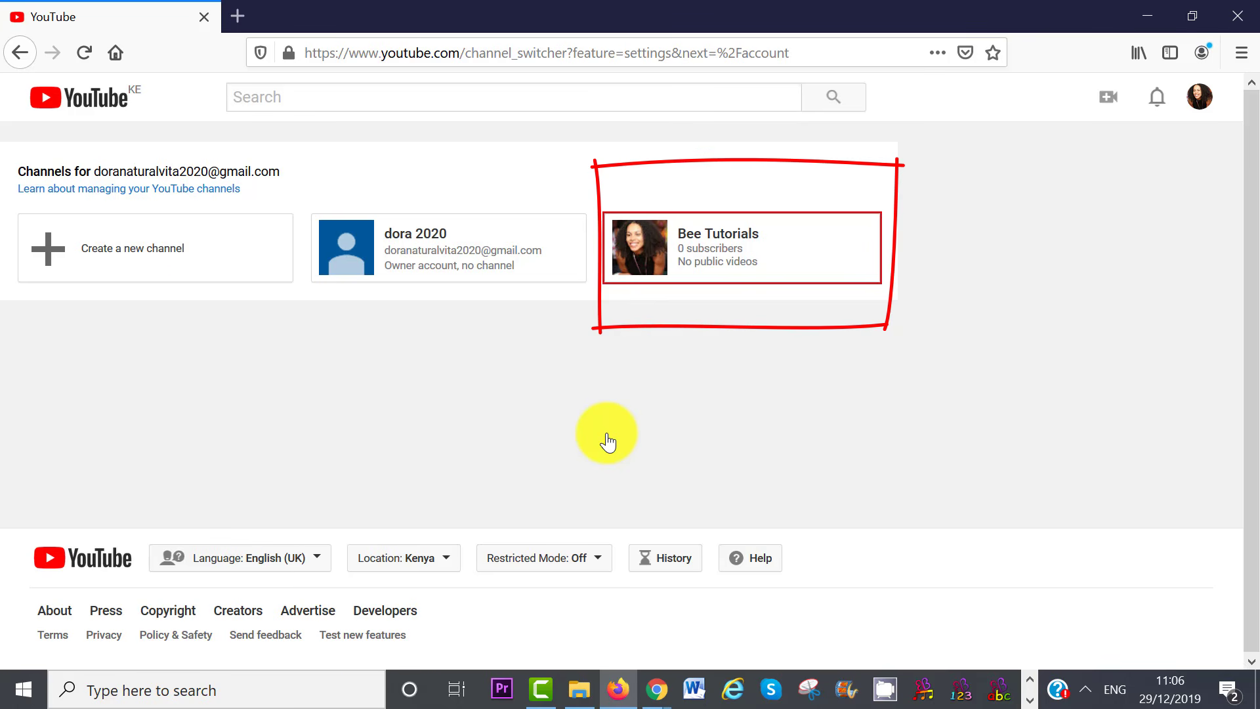
click(131, 248)
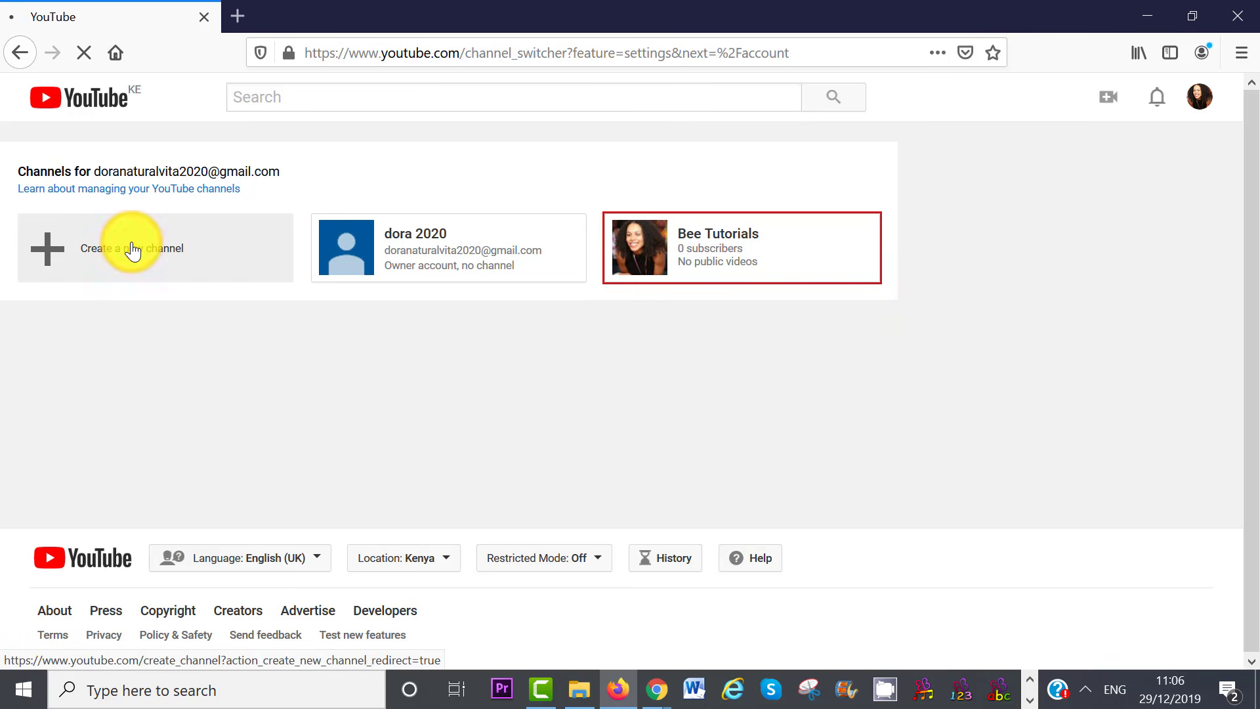
Create the Brand Account channel 'Bee Tutorials 2', then switch back to the Bee Tutorials channel
text(Bee T)
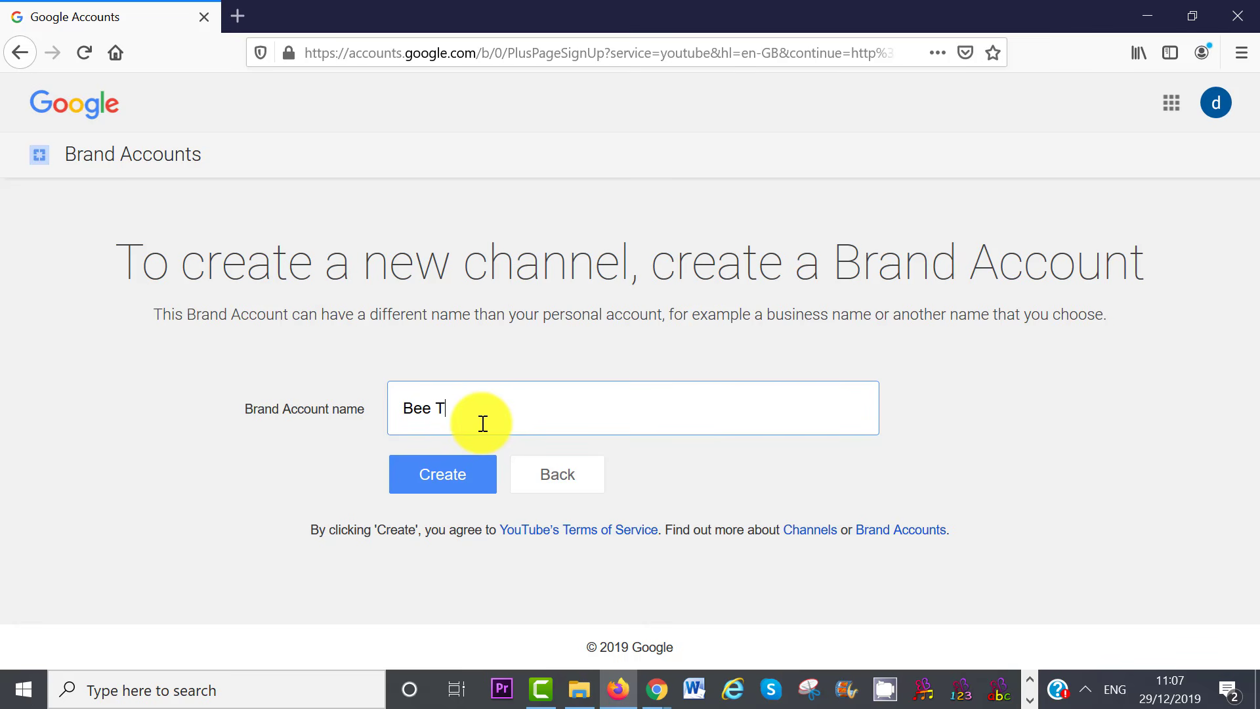
text(utorials 2)
click(451, 475)
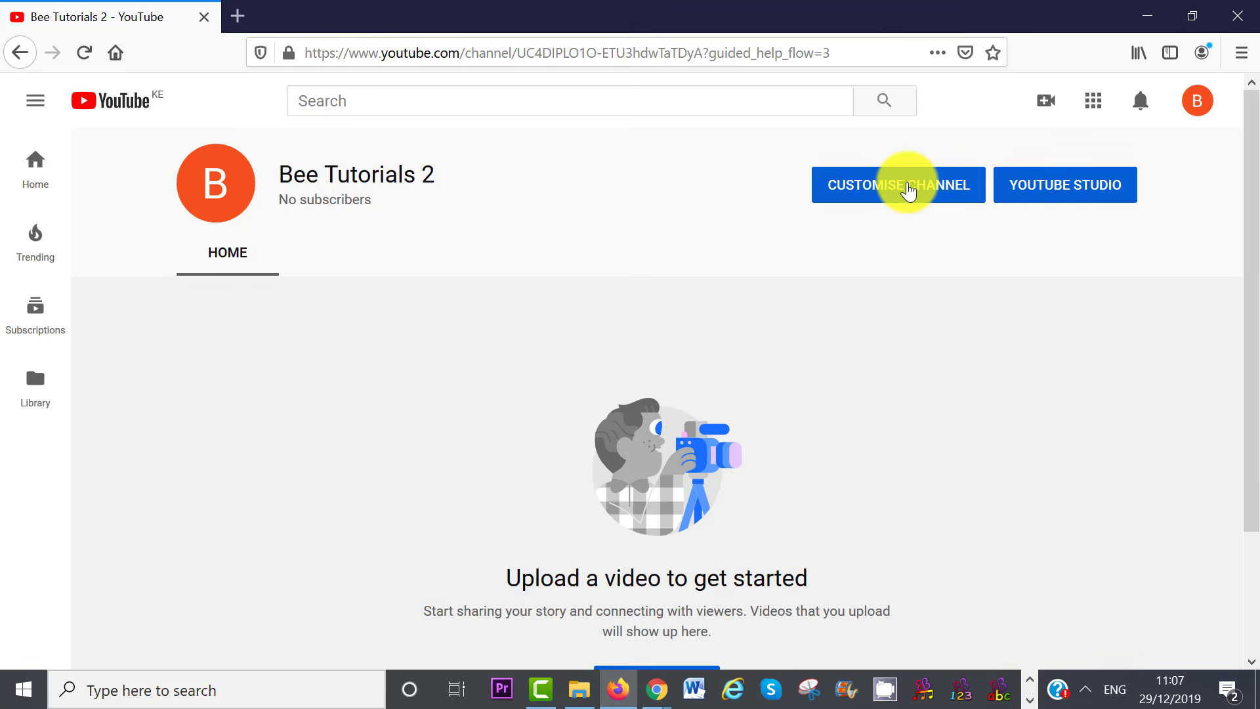
click(907, 189)
click(1197, 96)
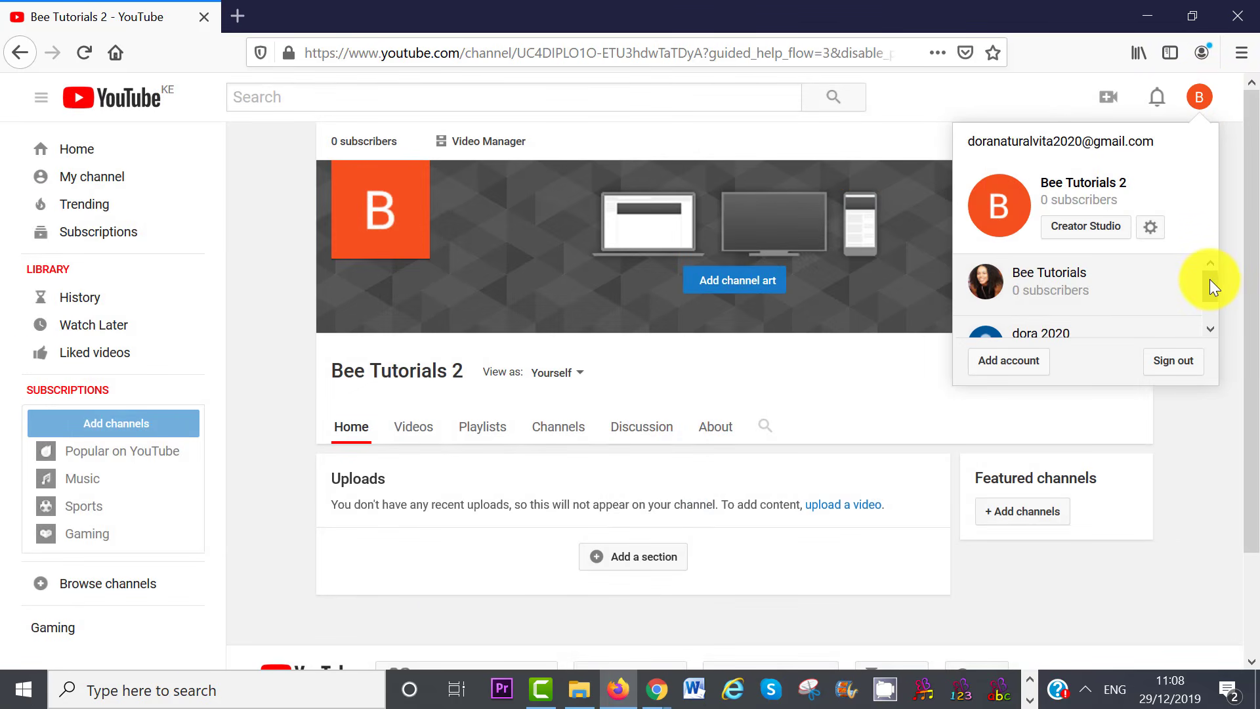
mouse_move(1210, 278)
mouse_down()
mouse_move(1215, 313)
mouse_move(1212, 283)
mouse_up()
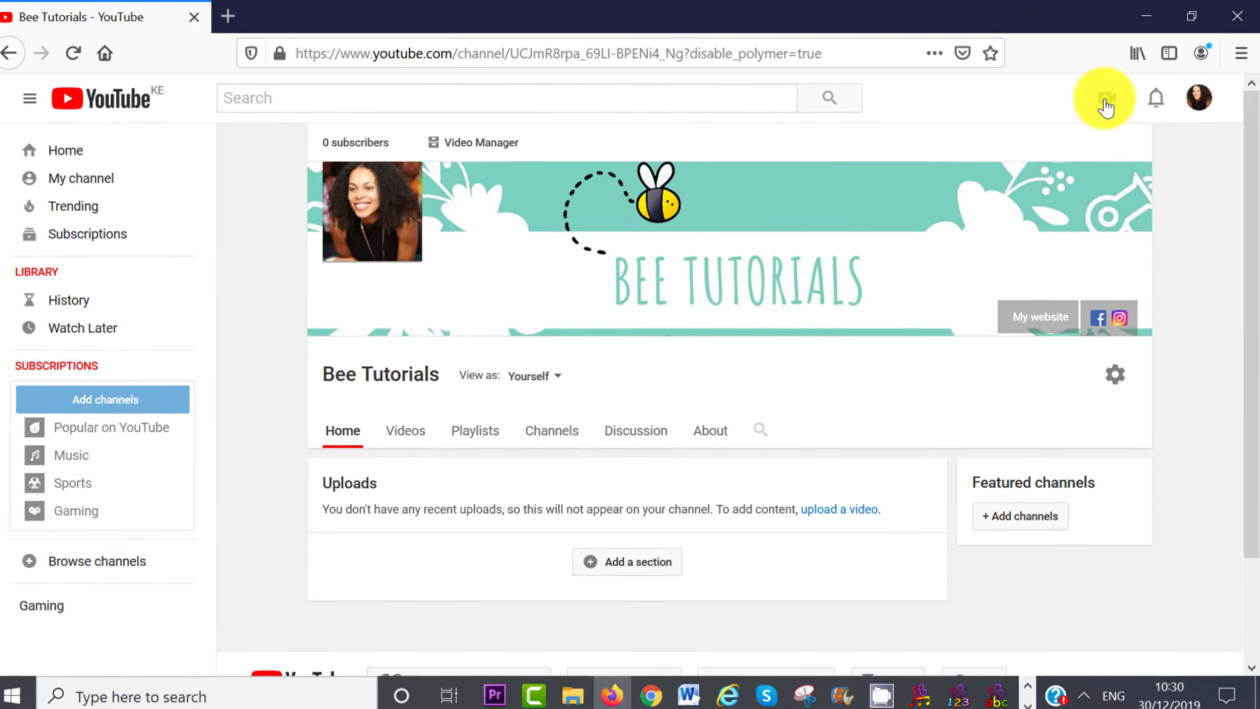
Upload the video 'facebook business page visual real' from the Videos folder
click(1106, 102)
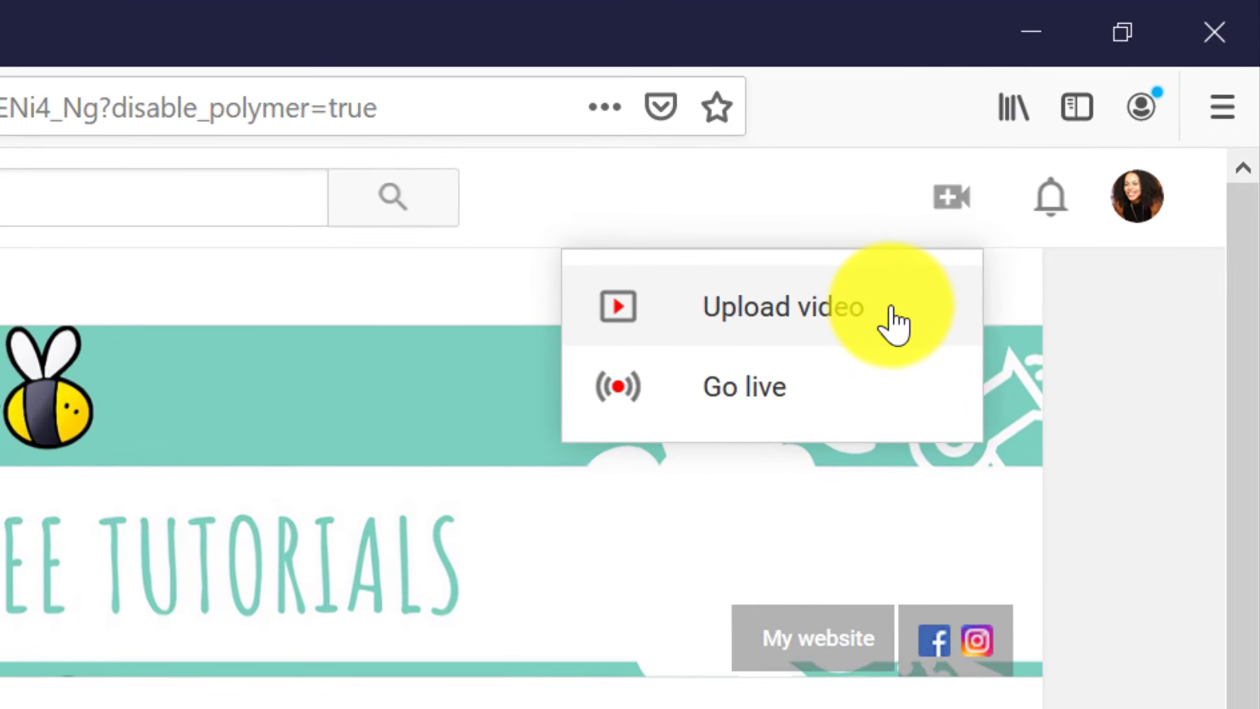
click(712, 340)
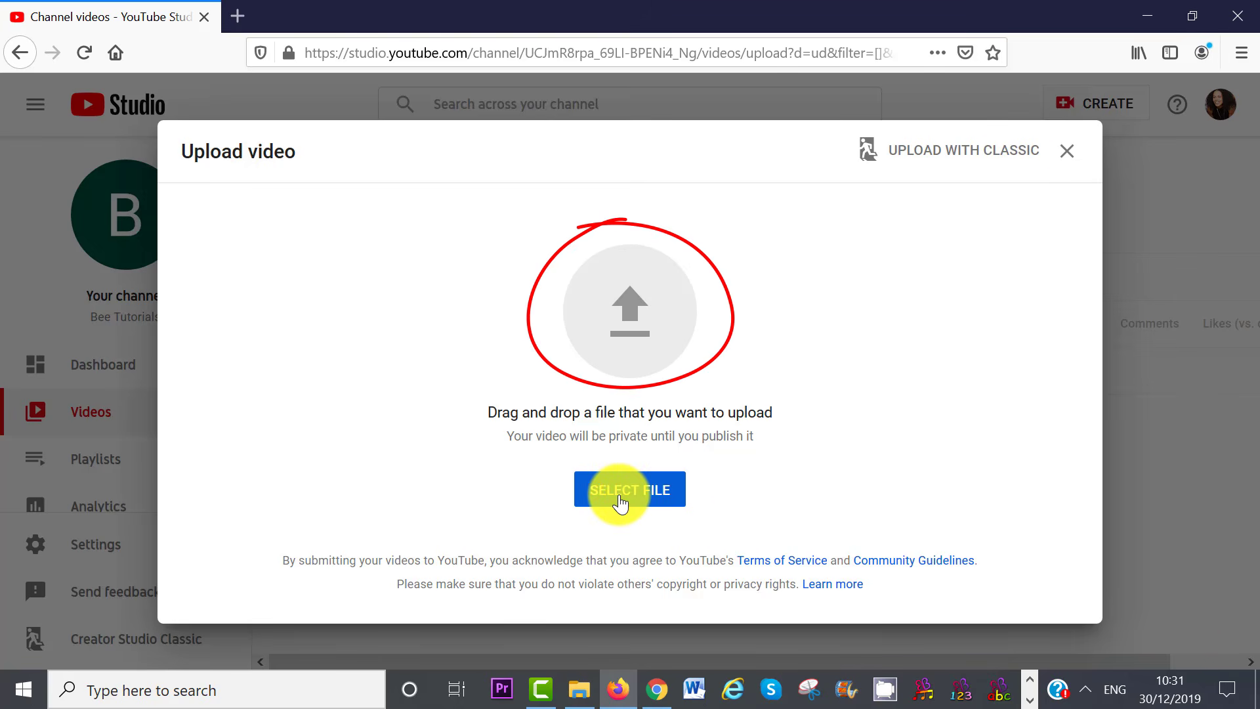
click(620, 502)
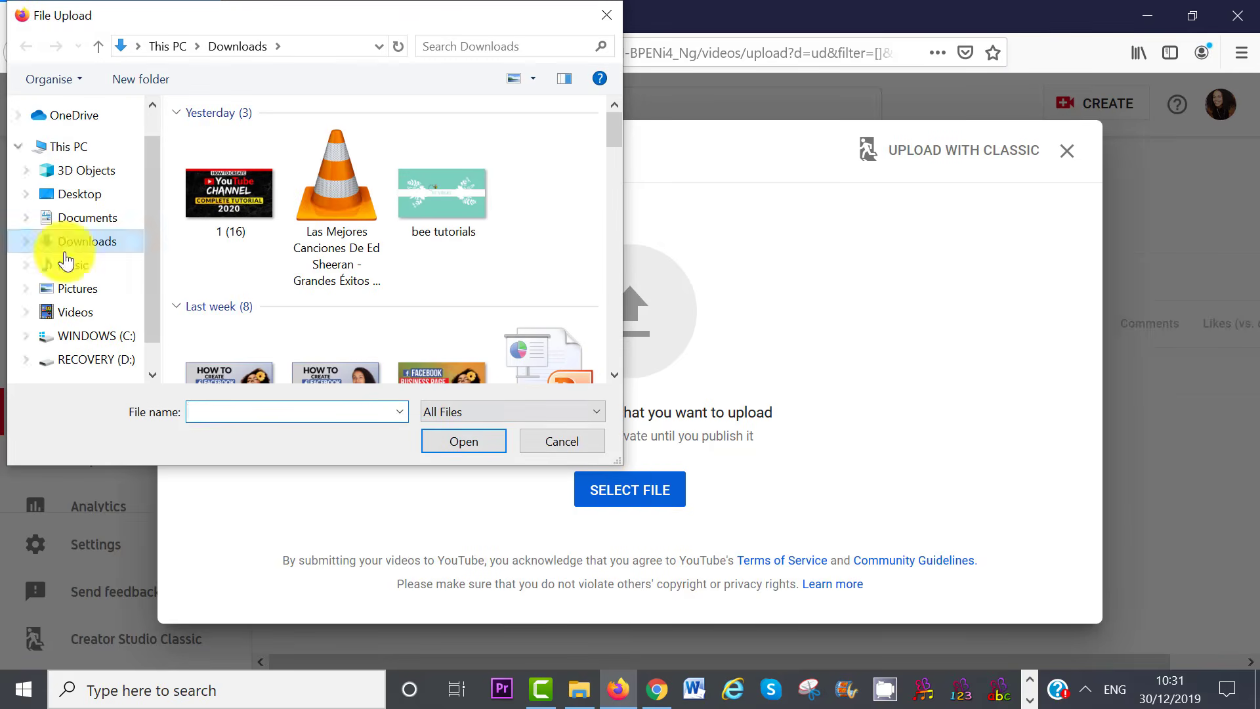
click(75, 312)
click(347, 196)
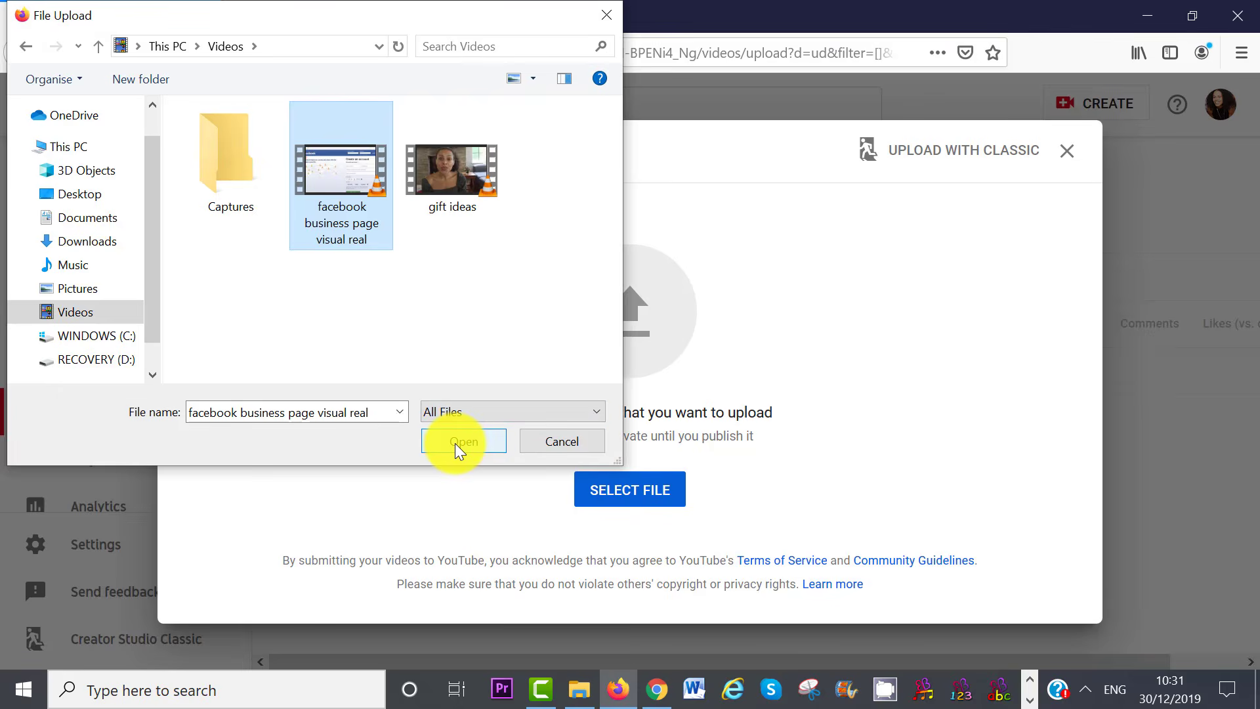
click(460, 441)
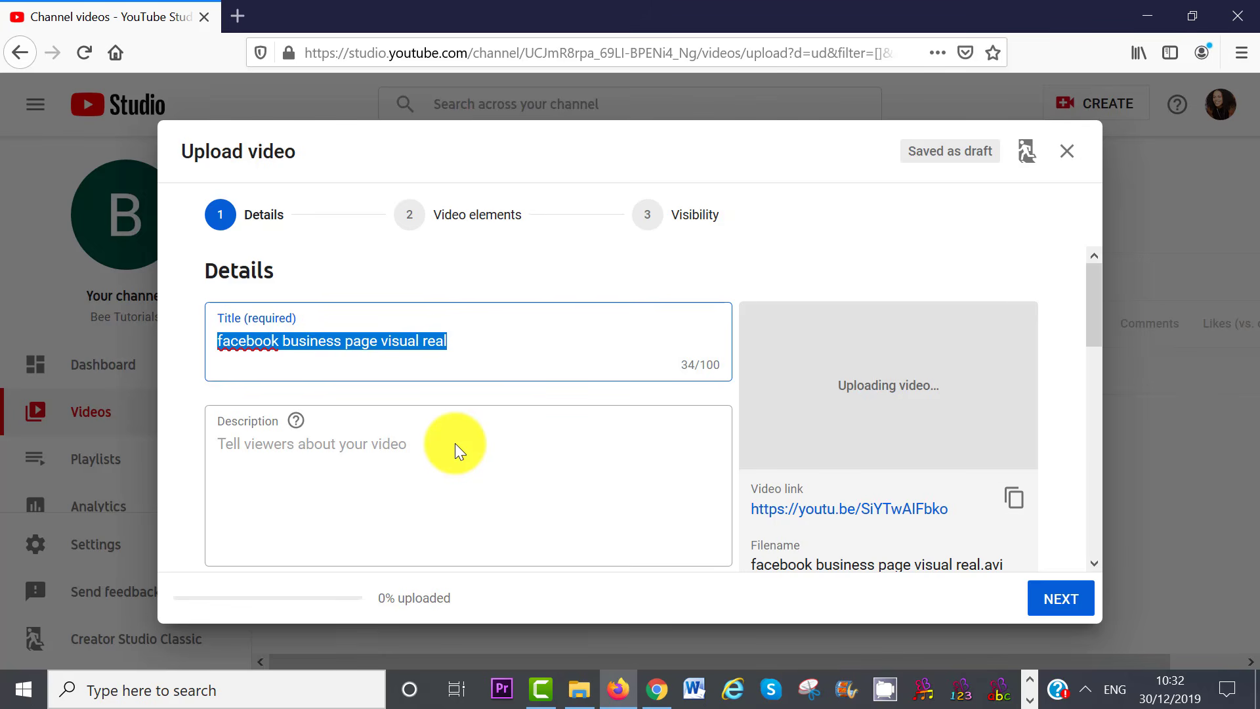
Title the video 'How To Create a Facebook Business Page - Tutorial For Beginners' and describe its 12 simple steps
text(How To C)
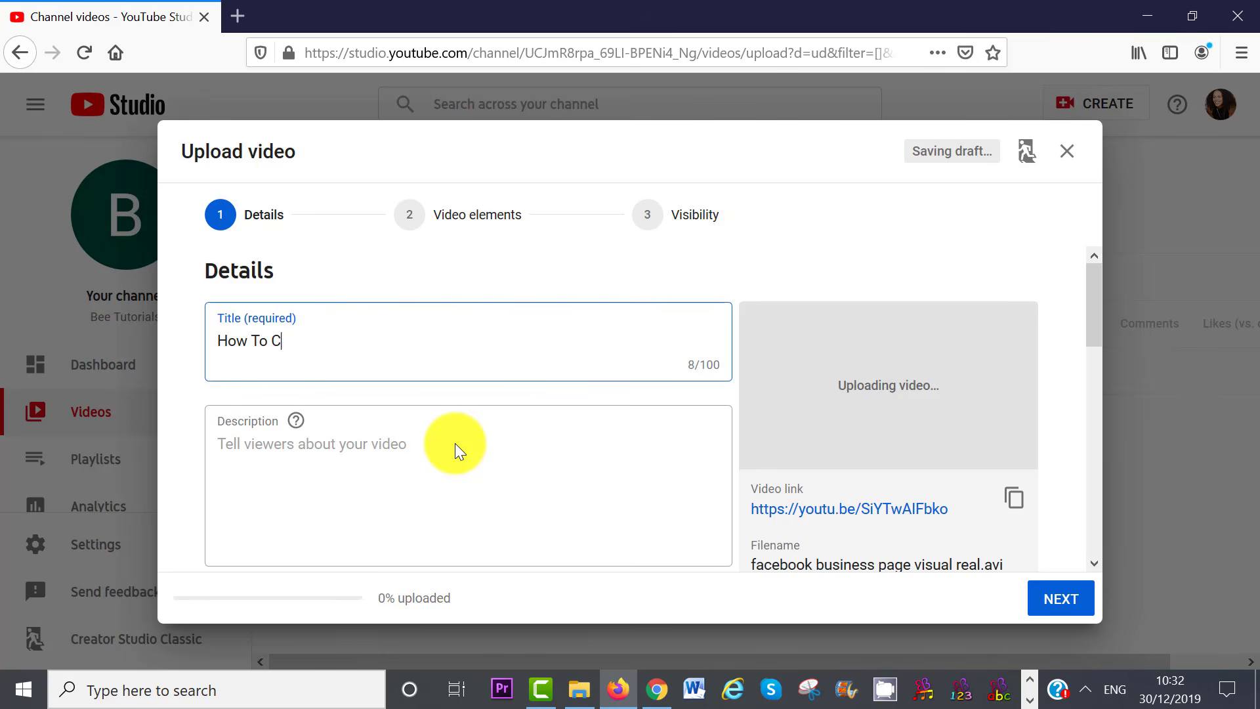
text(reate a Facebook Business)
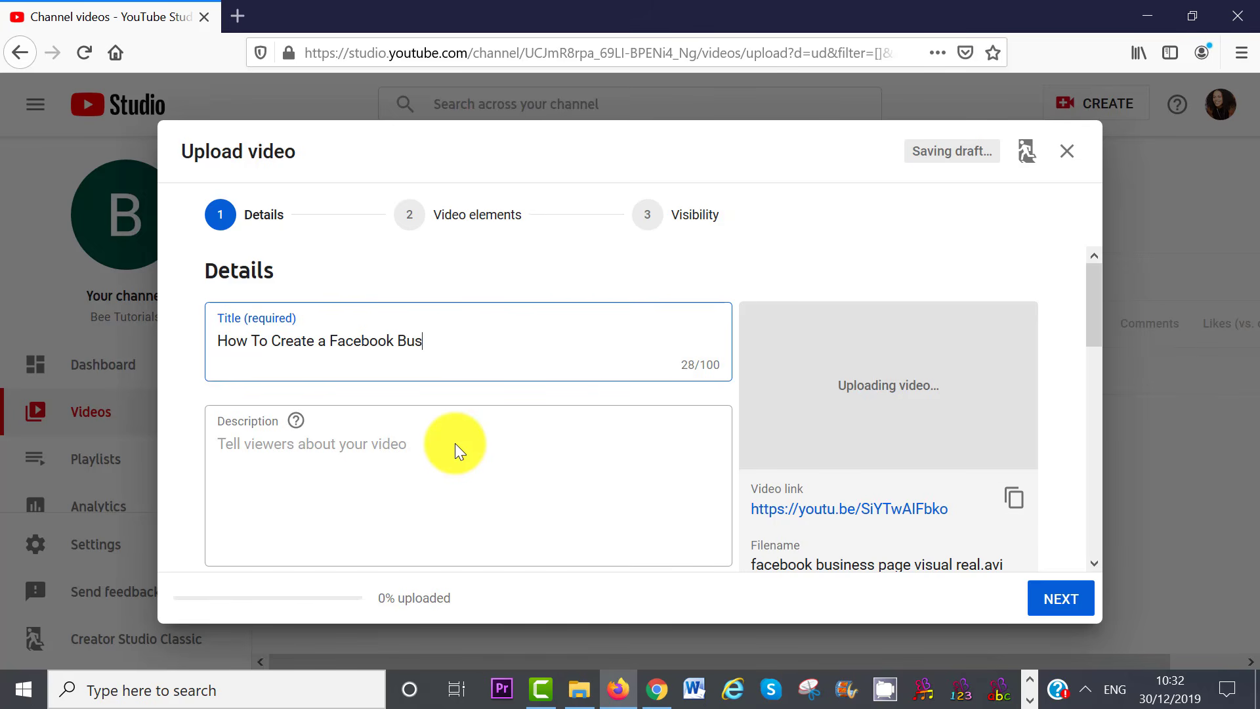
text( Page)
text(- Tu)
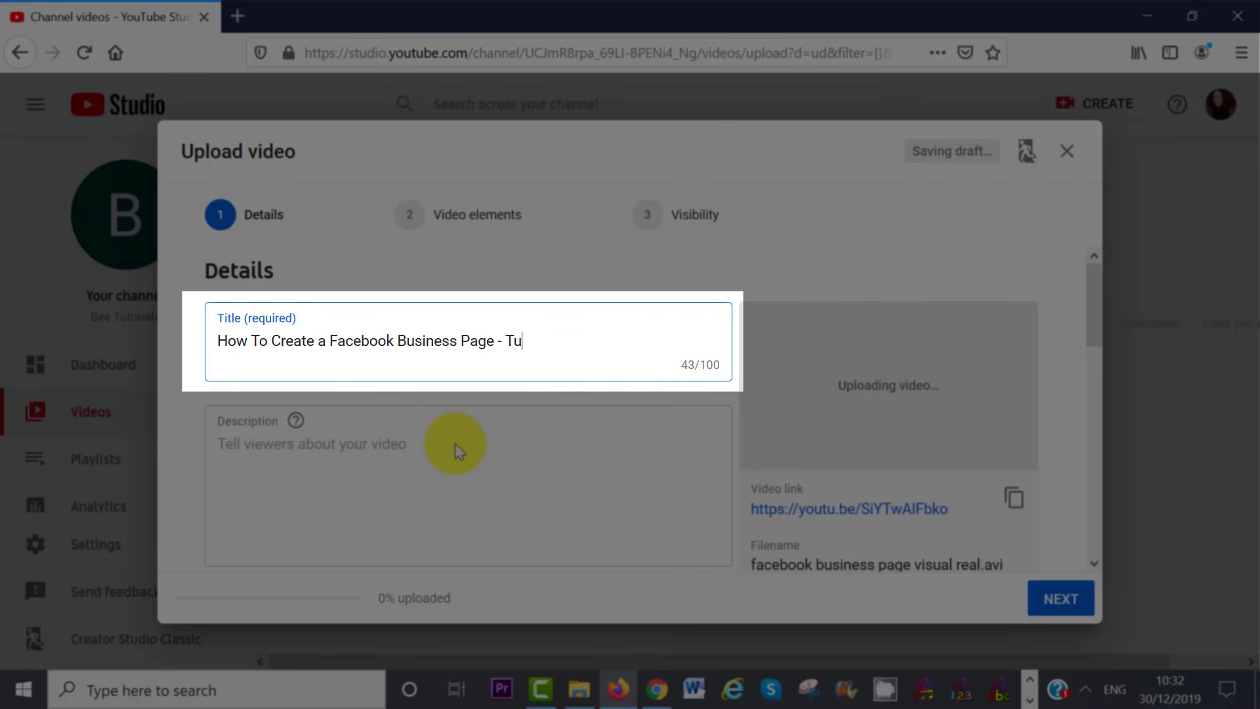
text(torial For Beginners)
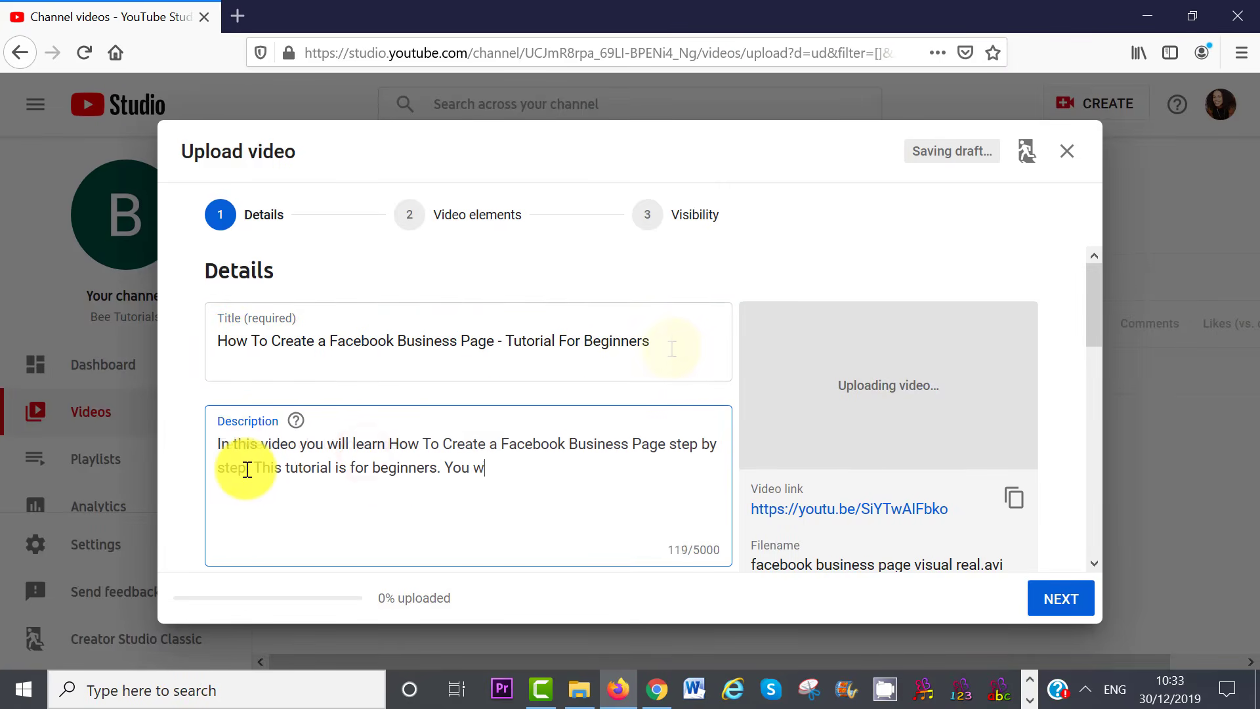
text(ill learn to optimize)
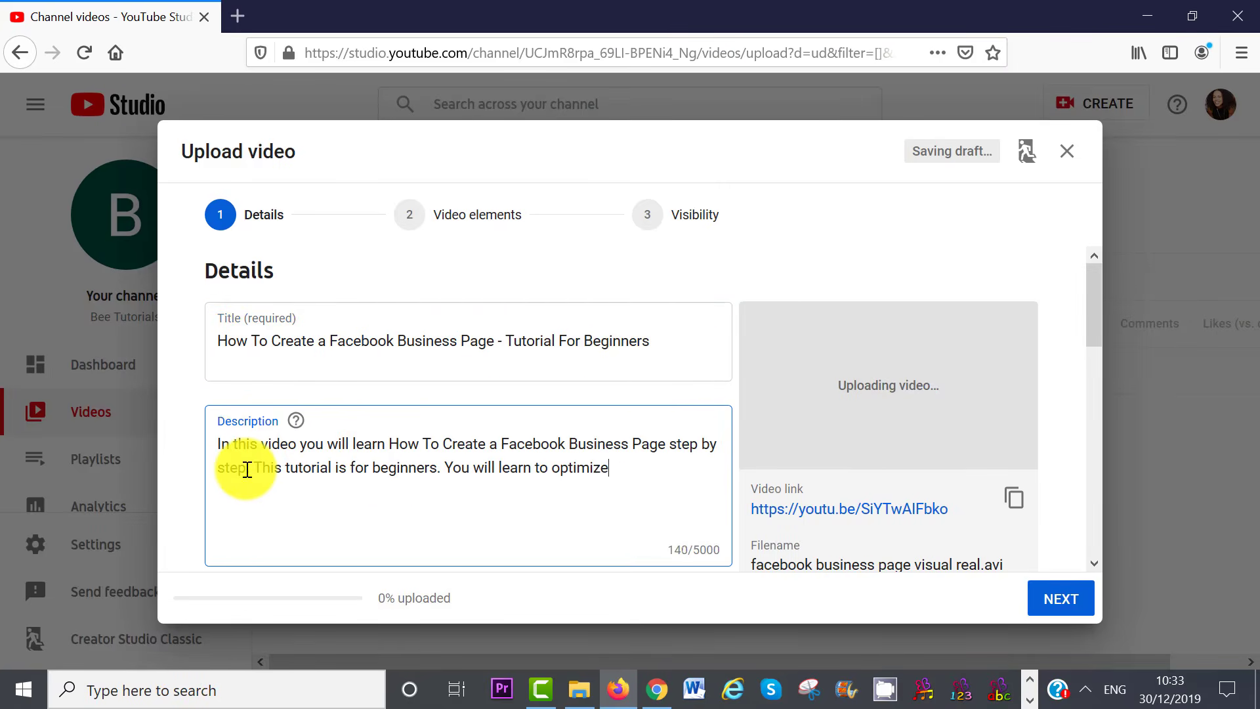
text( your page in 12 simple steps.)
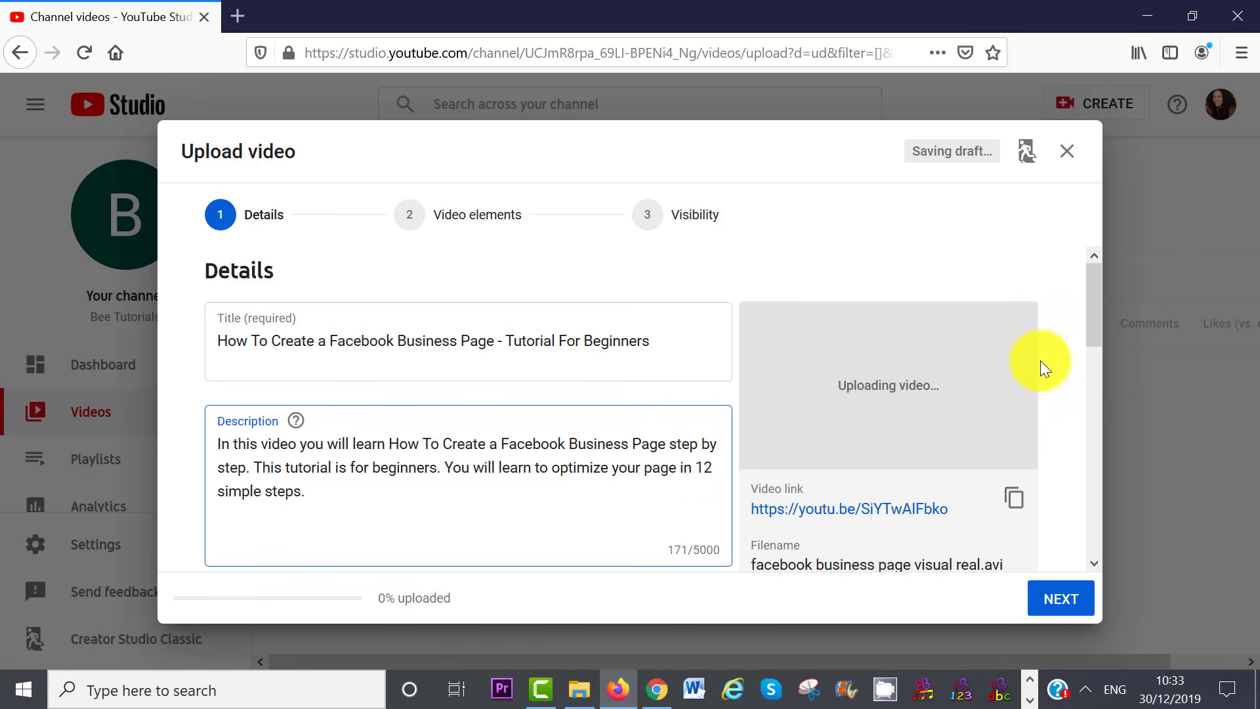
drag(1094, 332, 1106, 402)
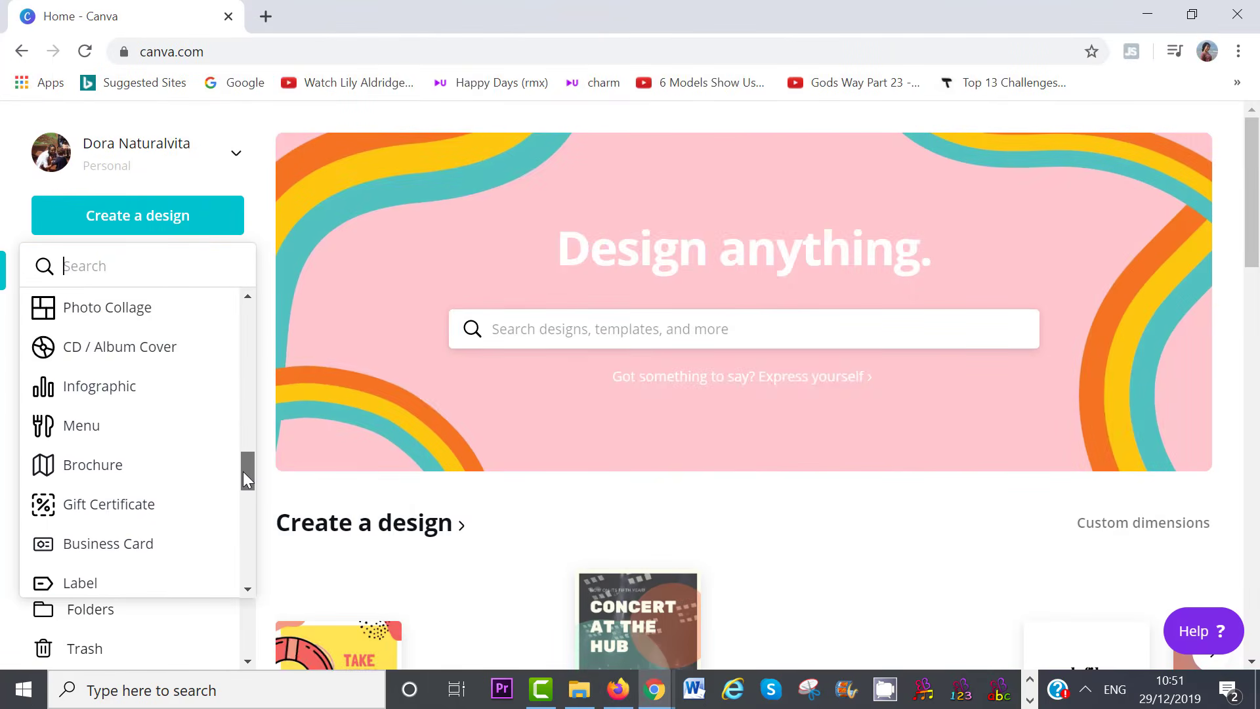
Try adding a custom thumbnail and show the note that it requires a verified account
drag(243, 472, 245, 506)
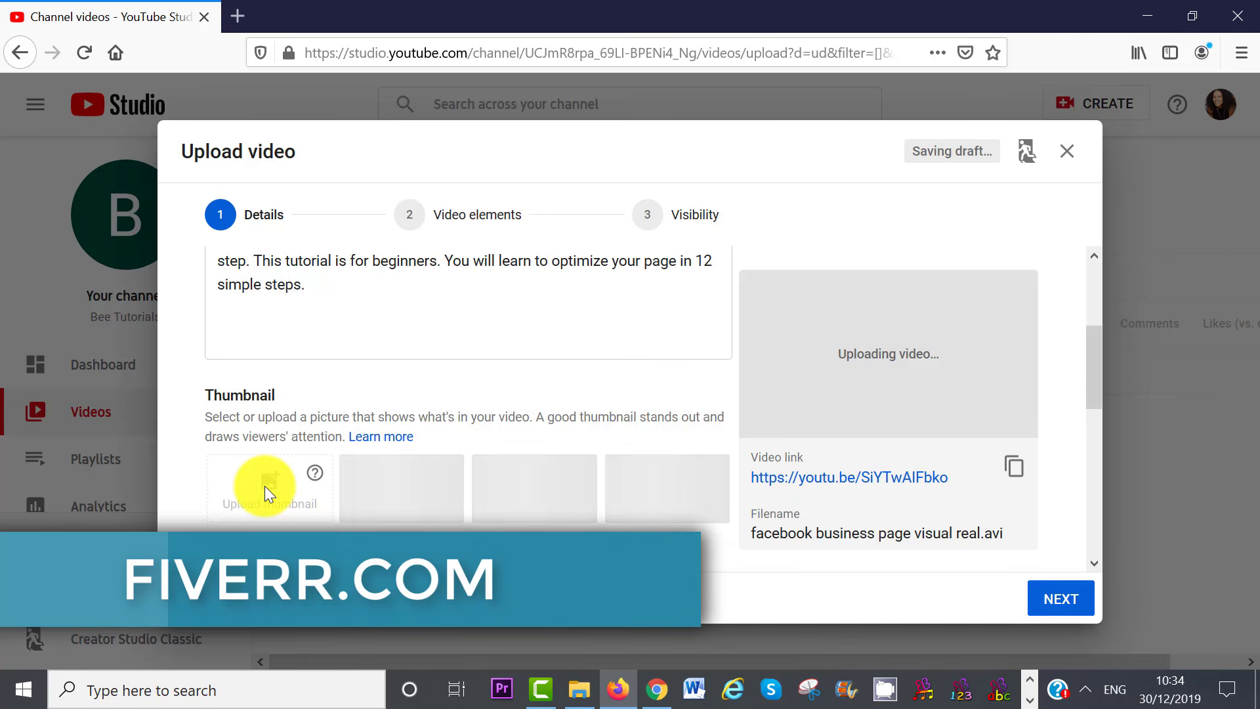
click(274, 486)
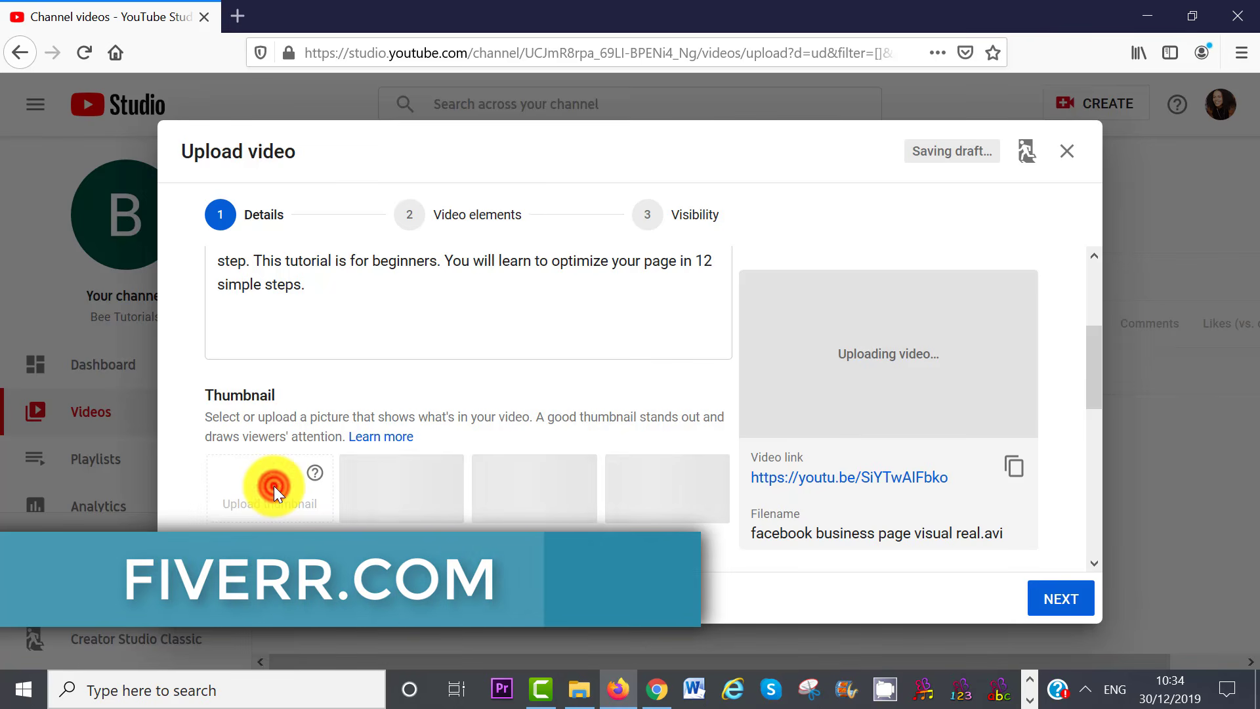
mouse_move(315, 474)
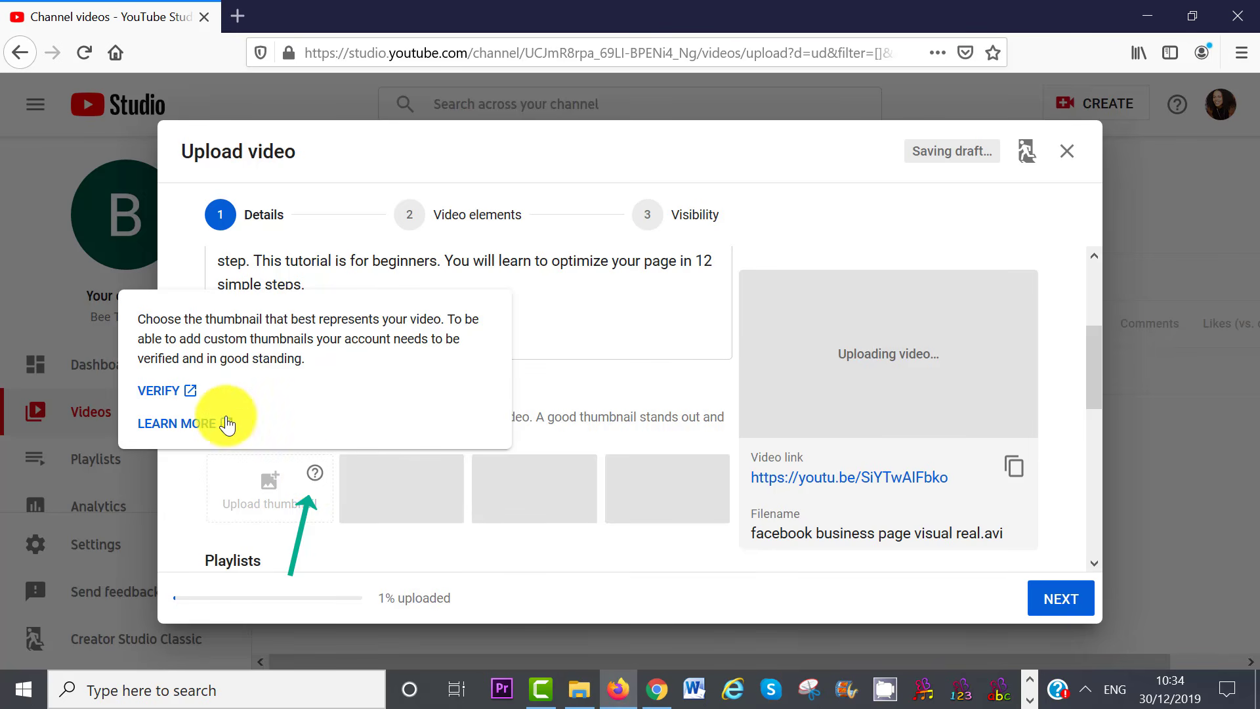
Verify the account in a new tab with the texted 6-digit code, then return to the upload
right_click(160, 392)
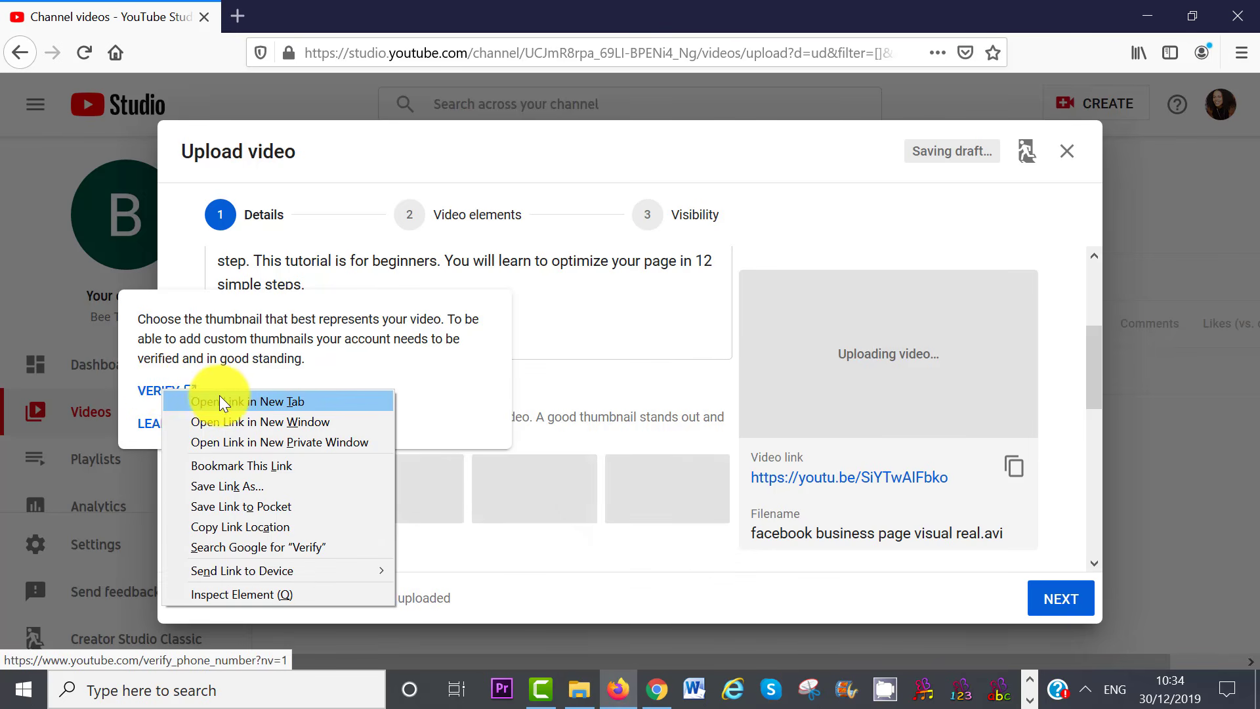
click(226, 401)
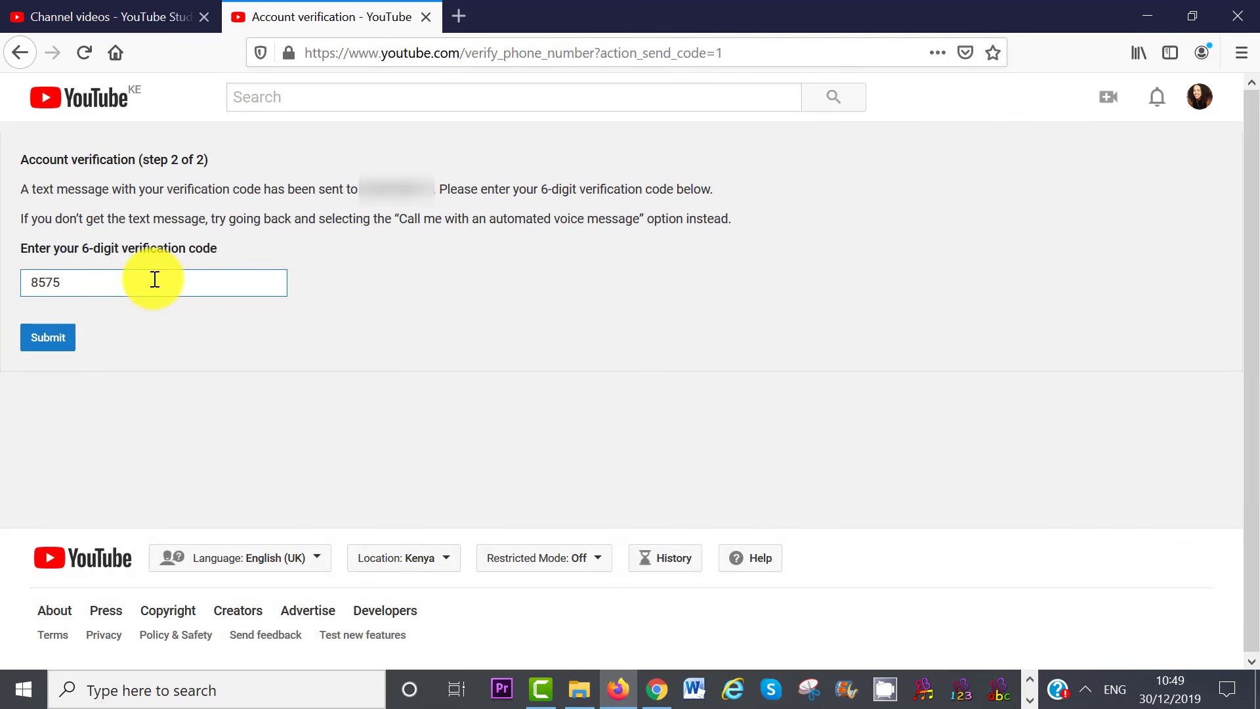
text(6)
click(36, 337)
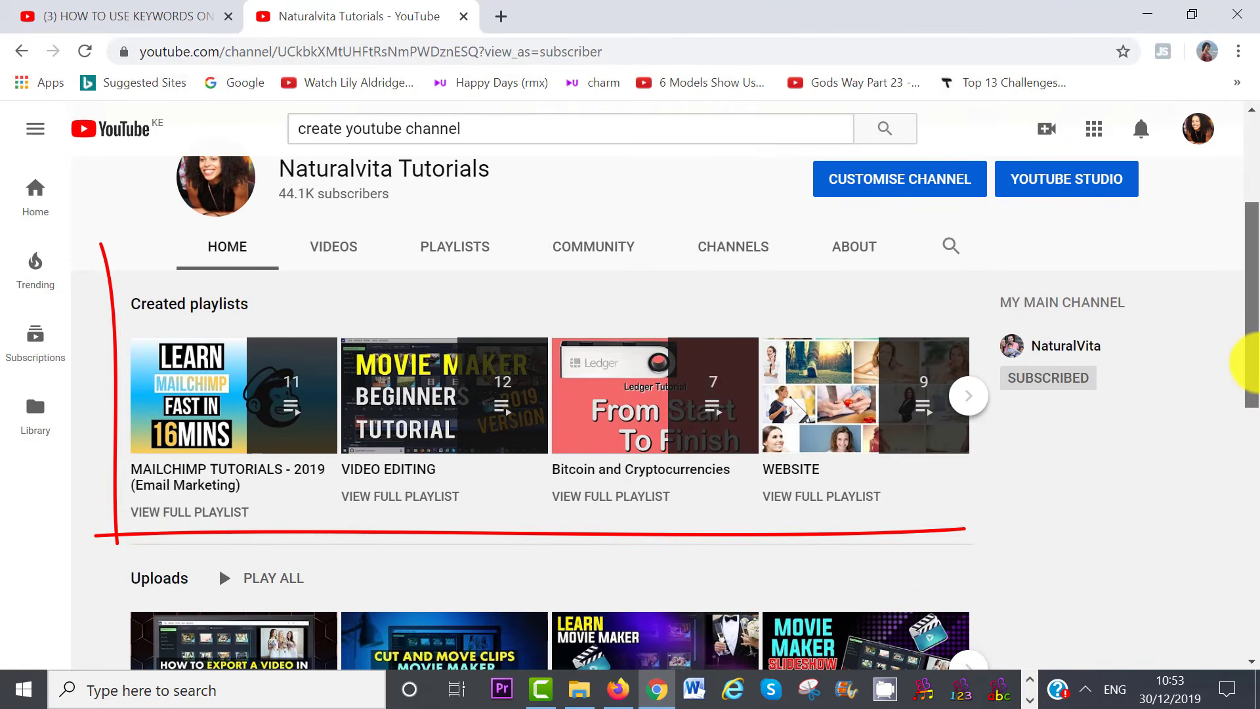
scroll(1257, 367, down, 1)
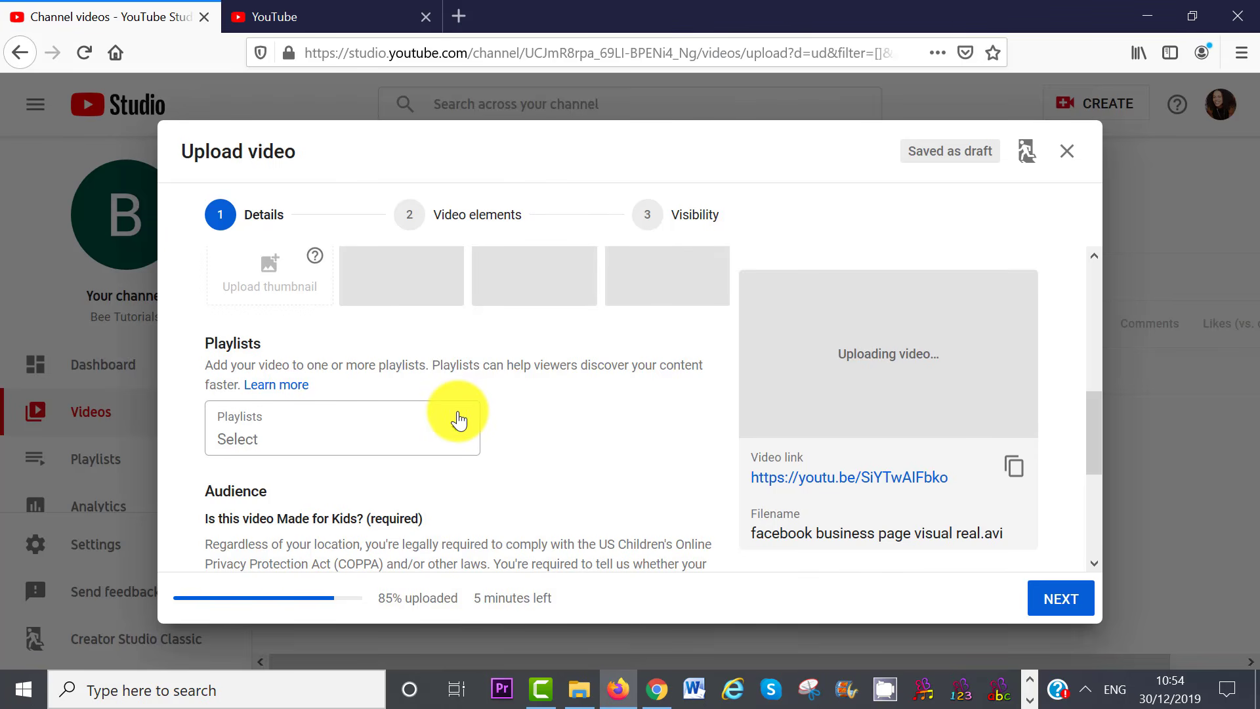
Add the video to a new private playlist named 'facebook tutorial'
click(458, 426)
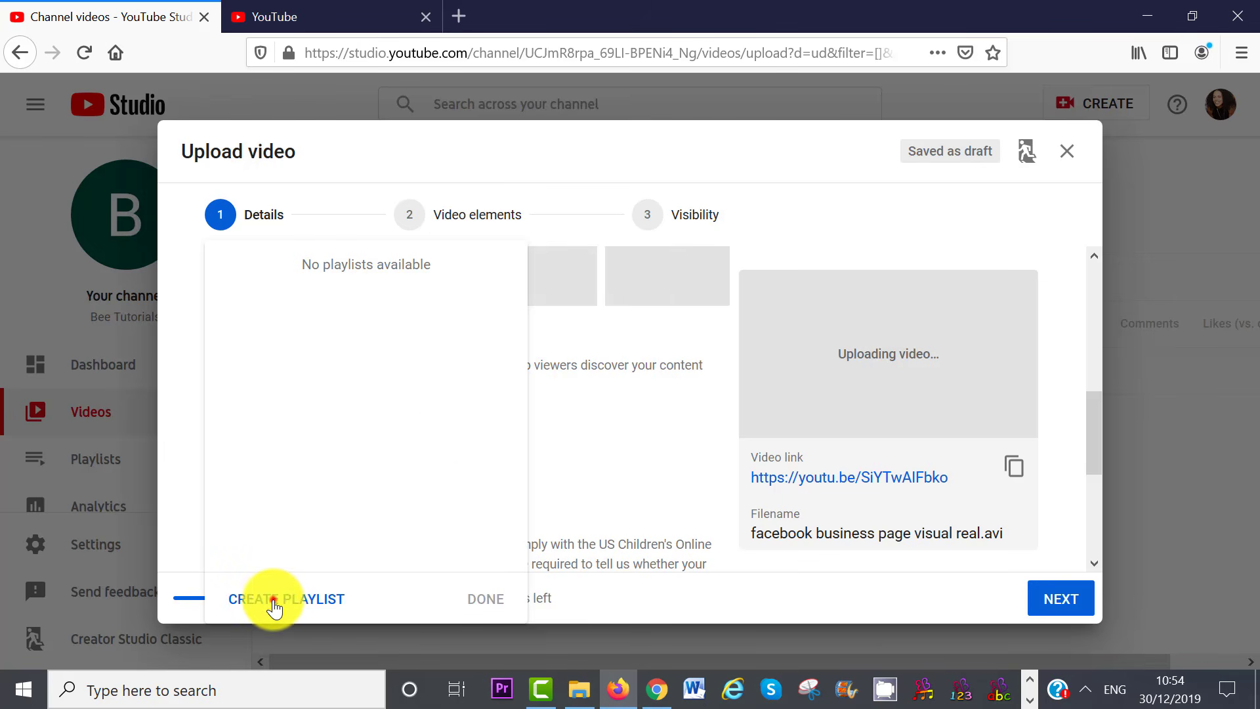
click(273, 600)
text(facebook)
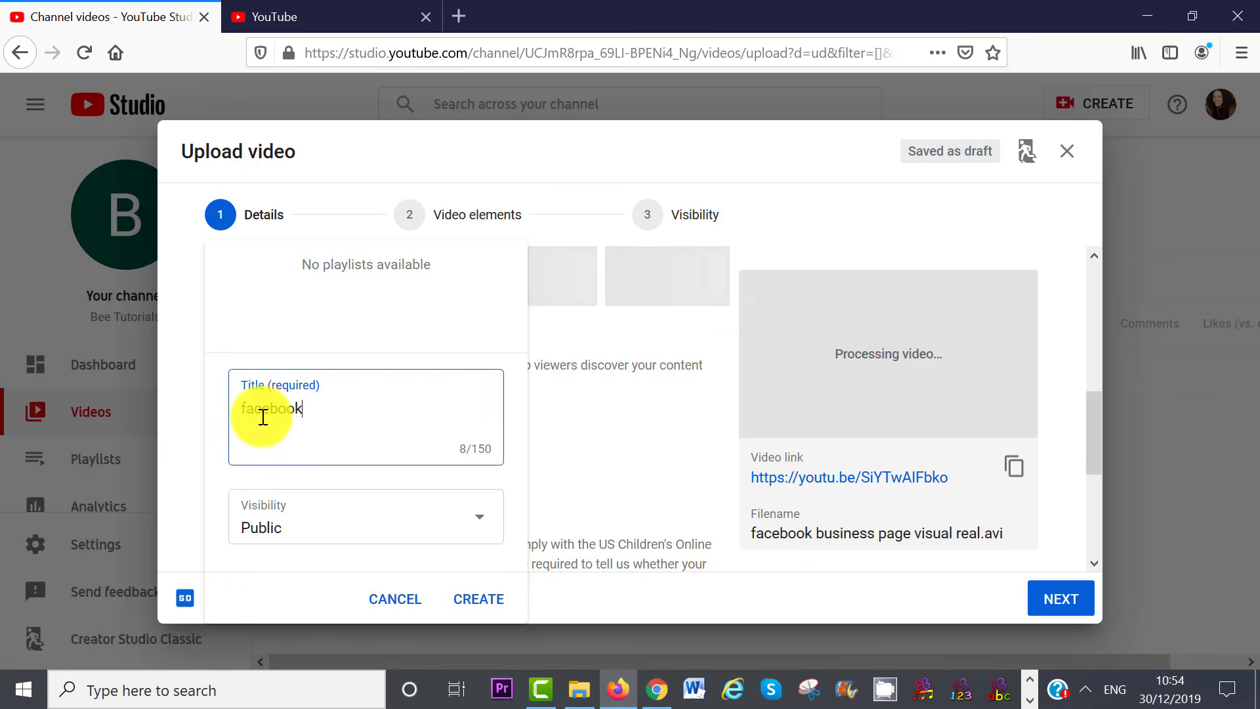
text( tutorial)
click(479, 524)
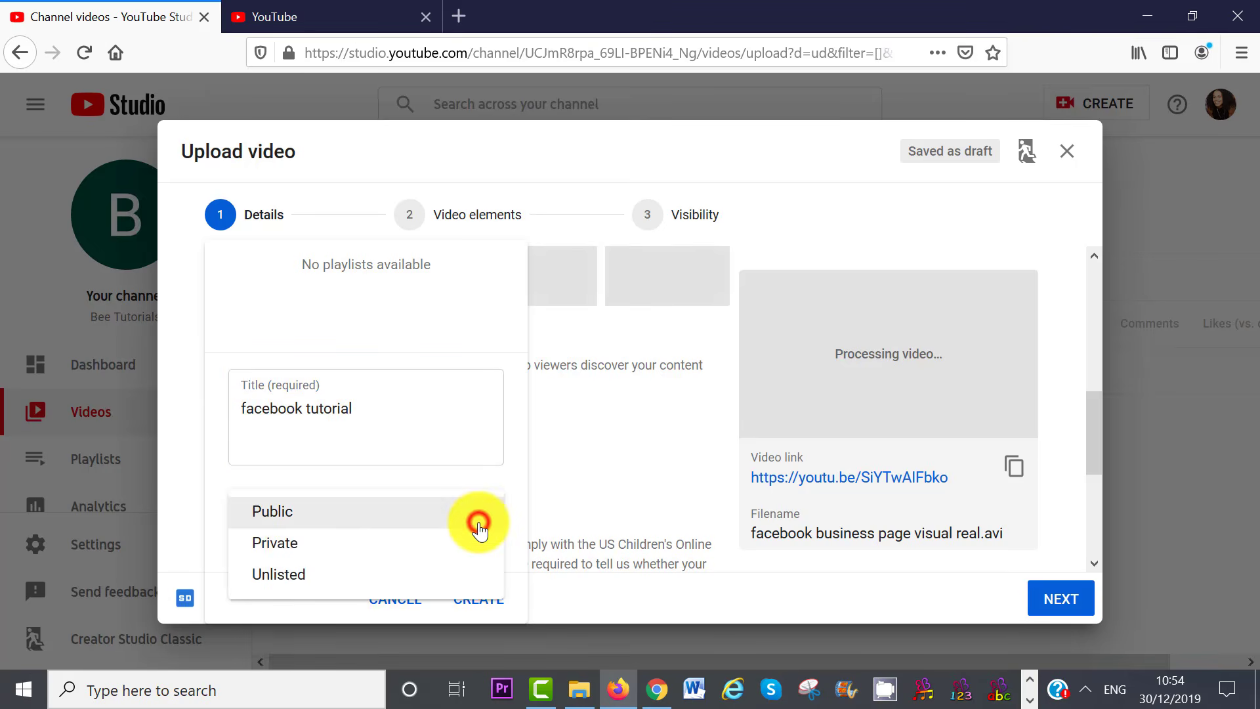
click(479, 540)
click(488, 602)
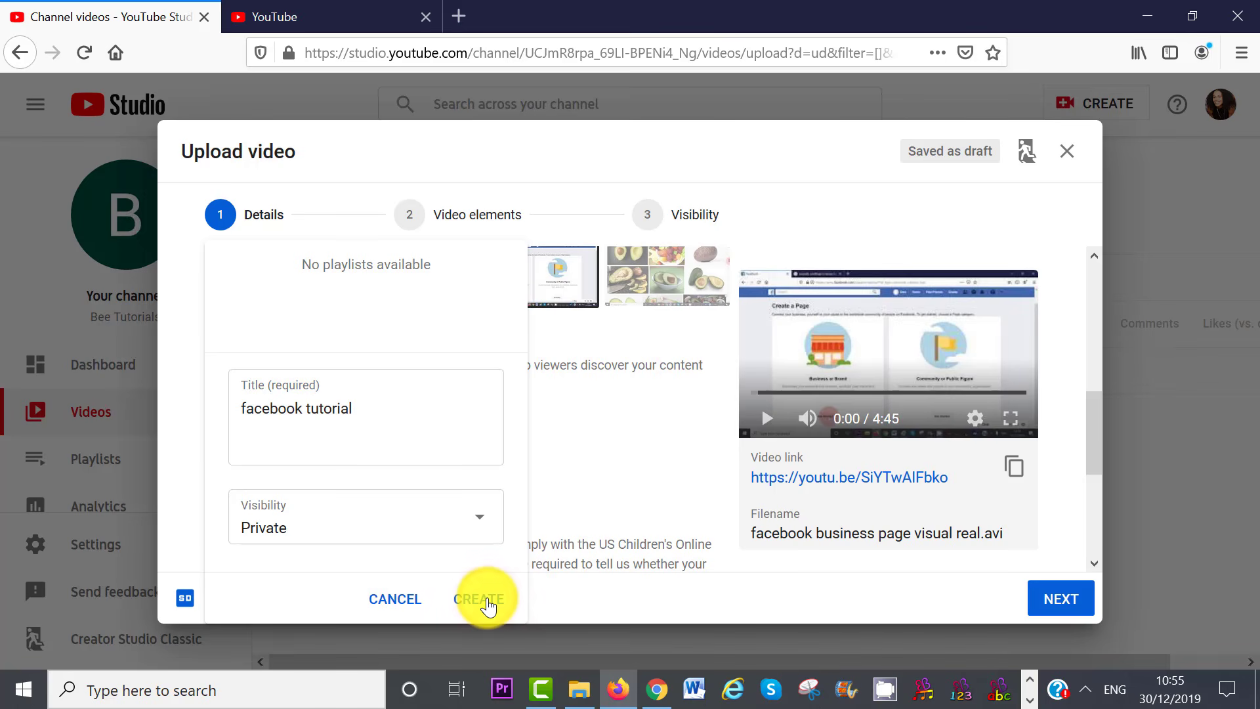
drag(1096, 453, 1102, 515)
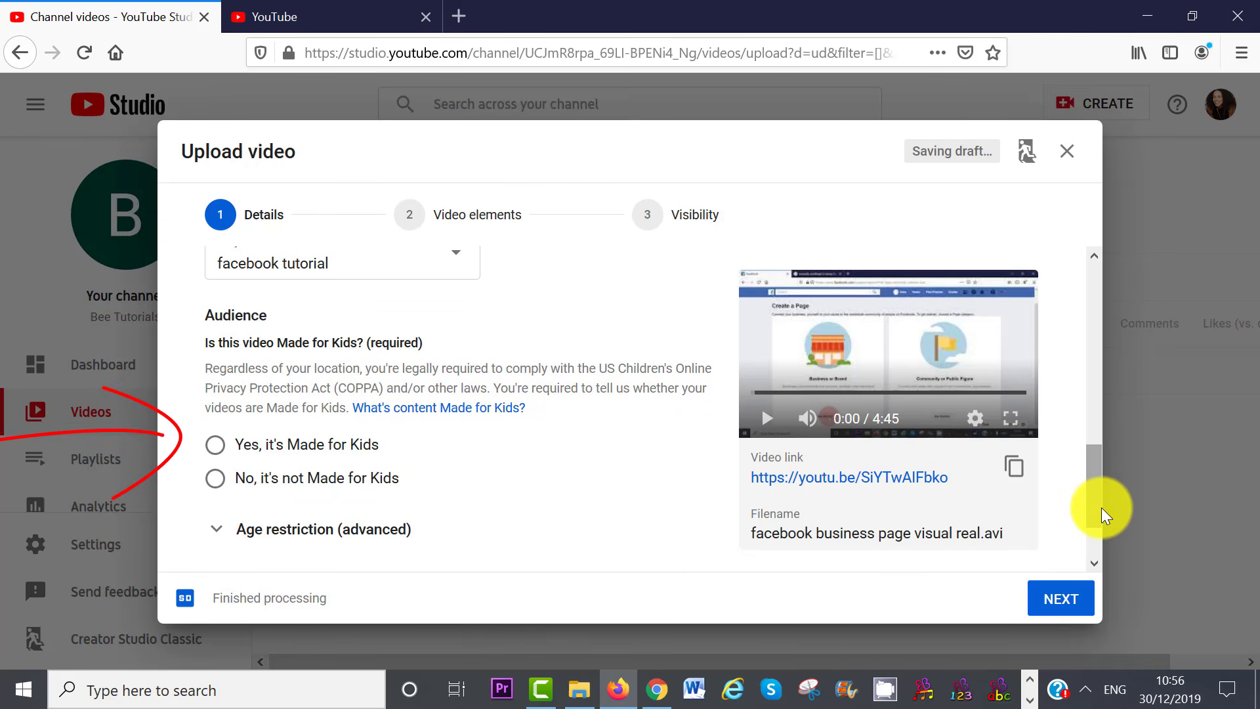
Mark the video not made for kids and tag it business, page, tutorial, 2020, beginners, video and more
click(215, 477)
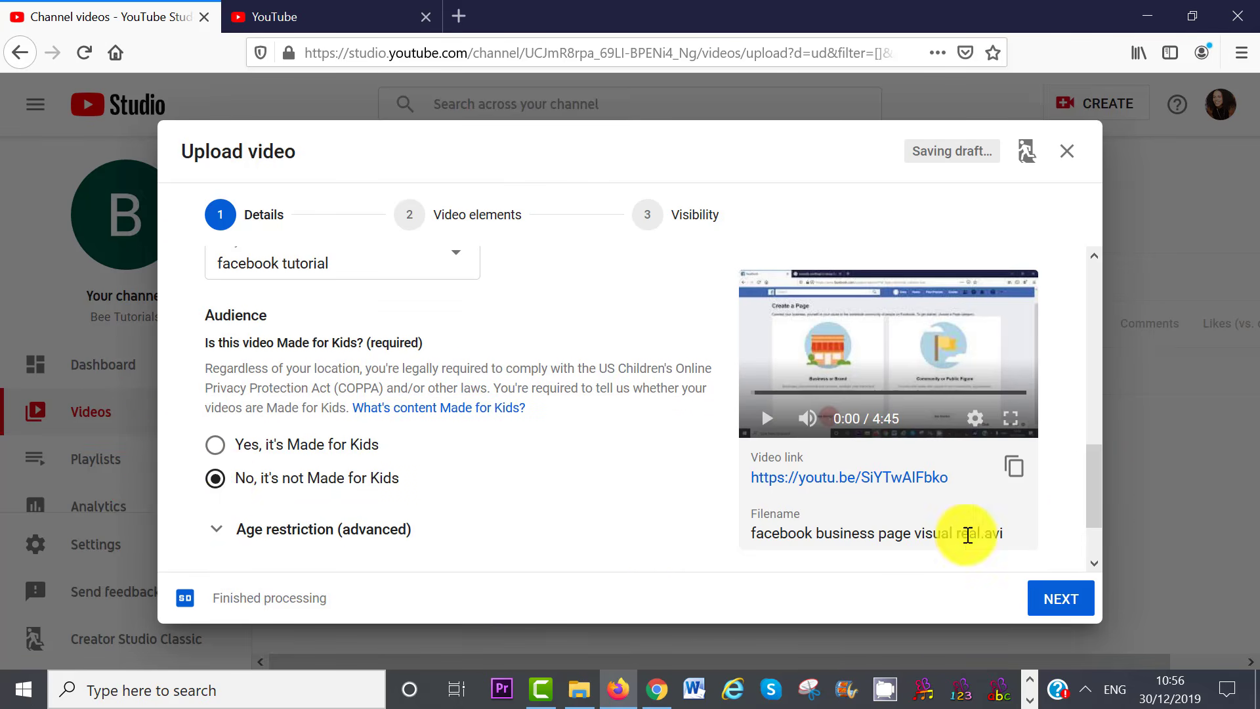
drag(1089, 510, 1094, 550)
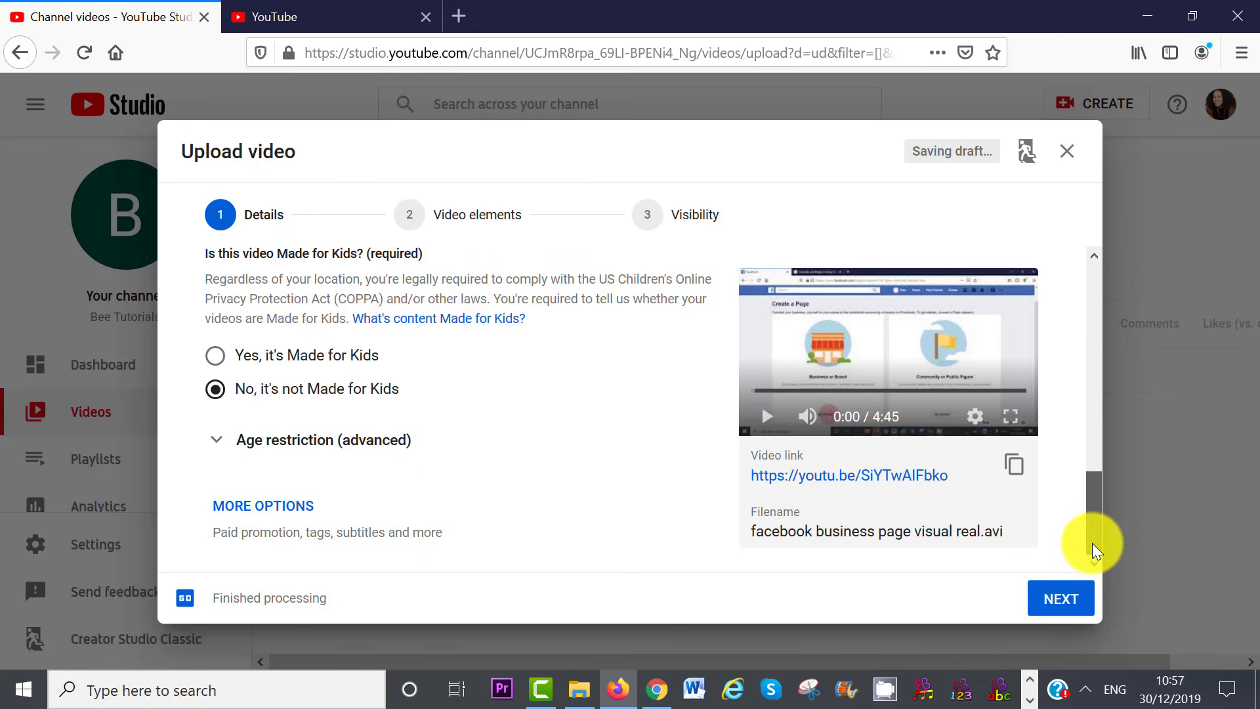
click(226, 505)
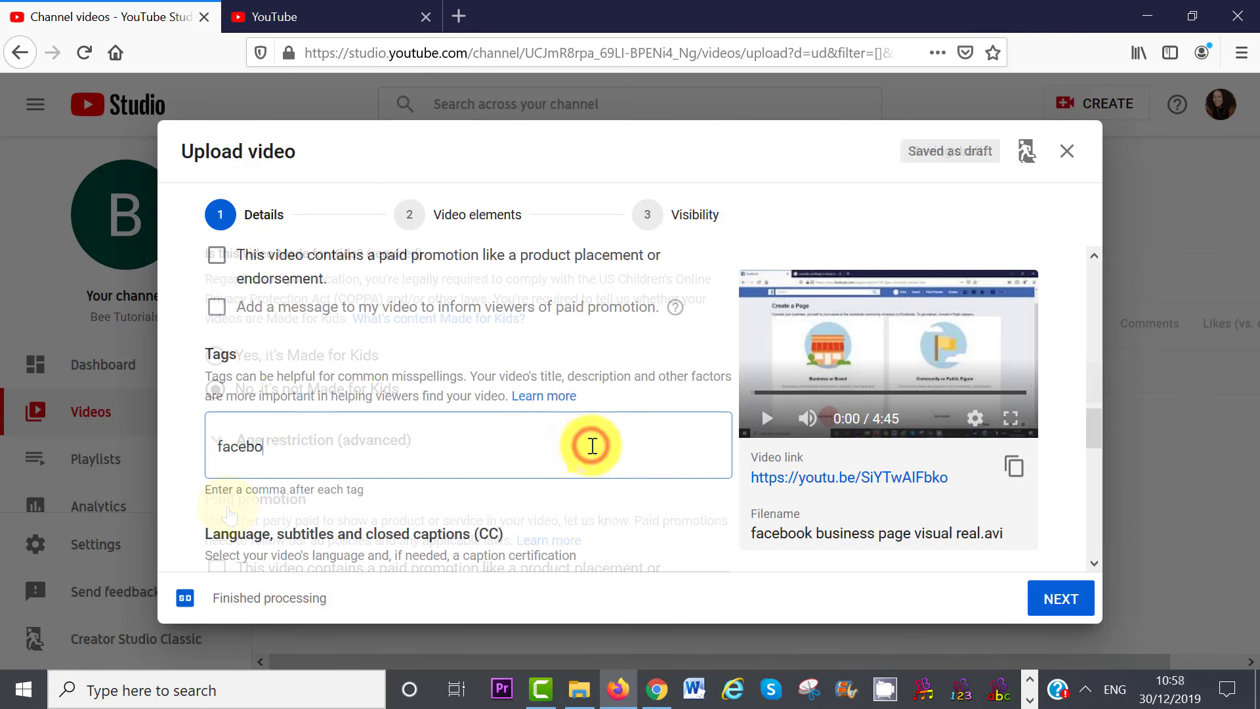
text(ok)
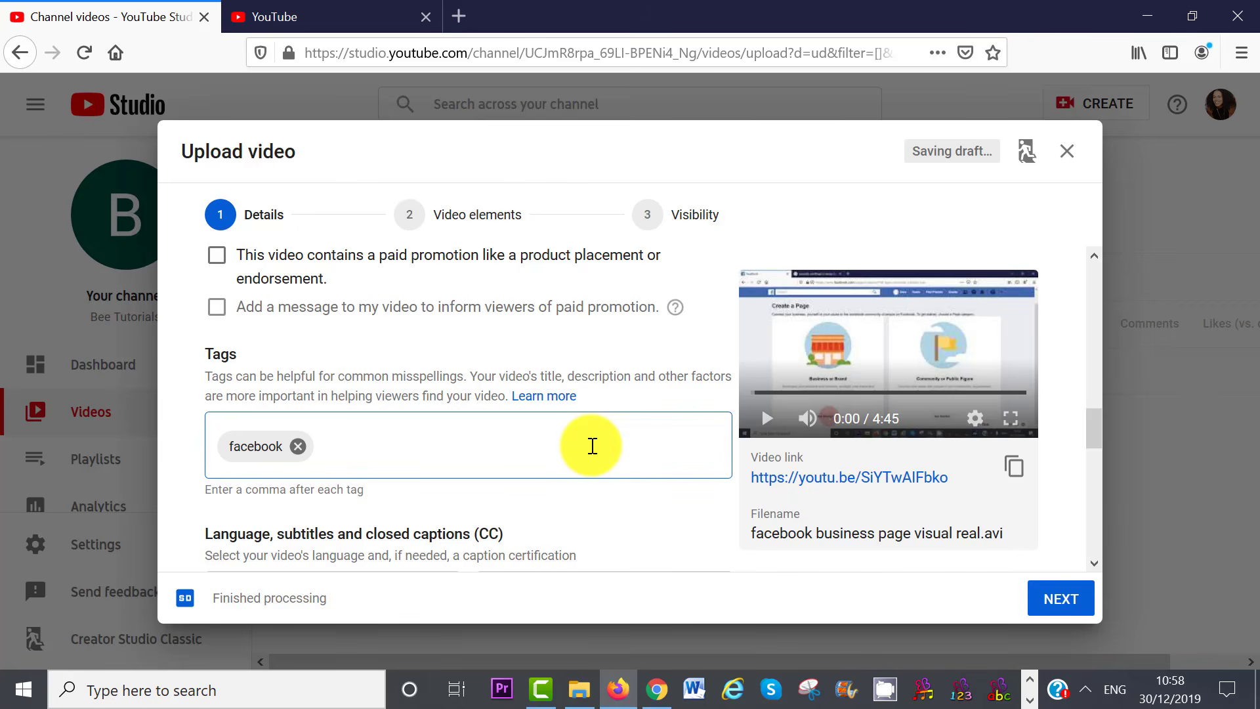
text(,business,pa)
text(ge)
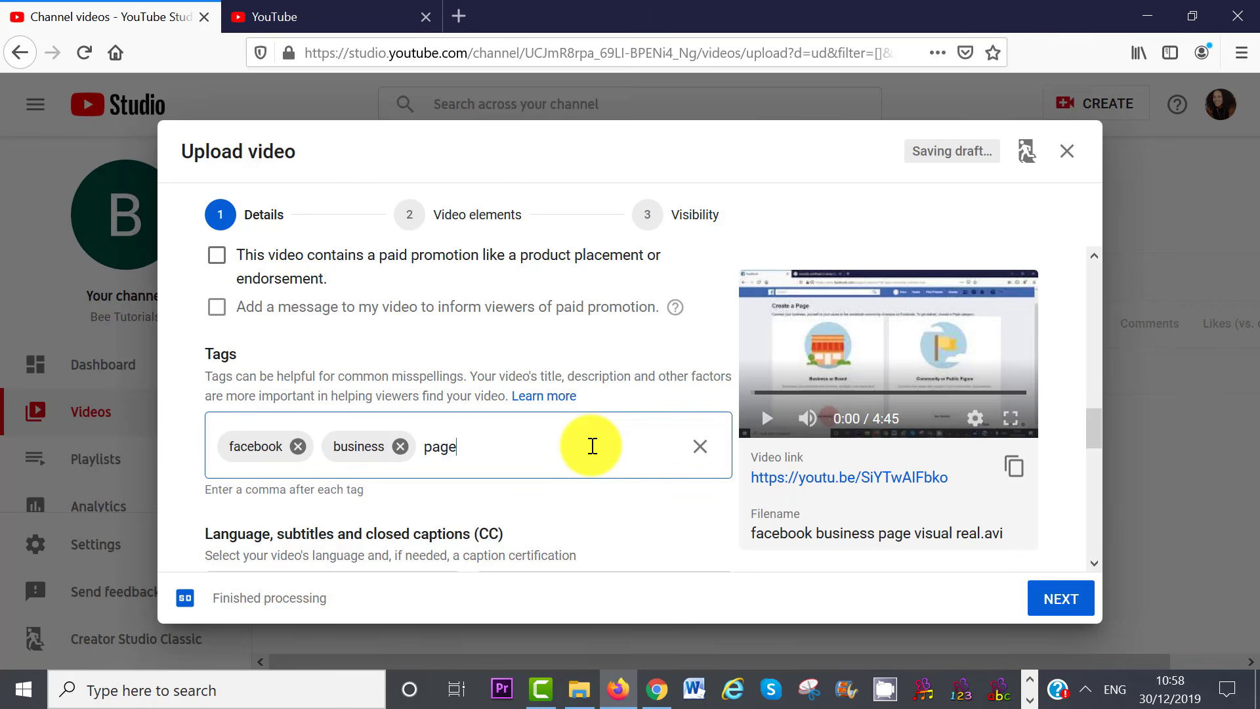
text(,tutorial,2020)
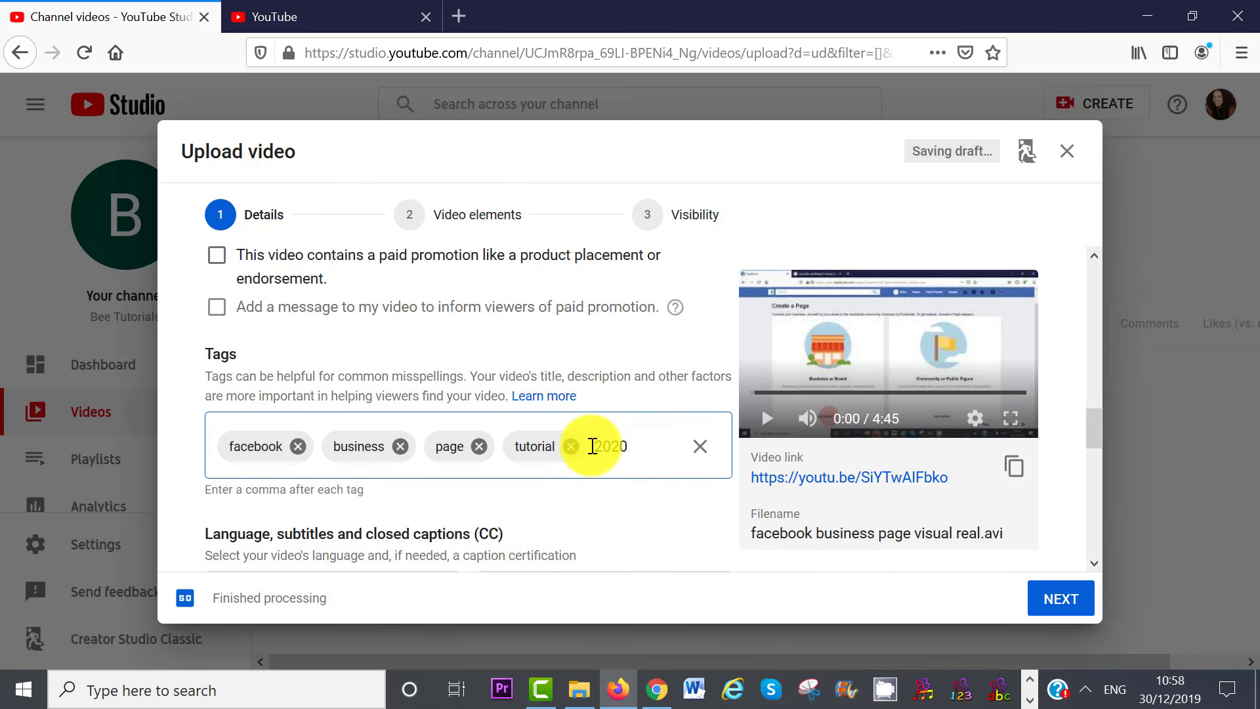
text(,)
text(beginners)
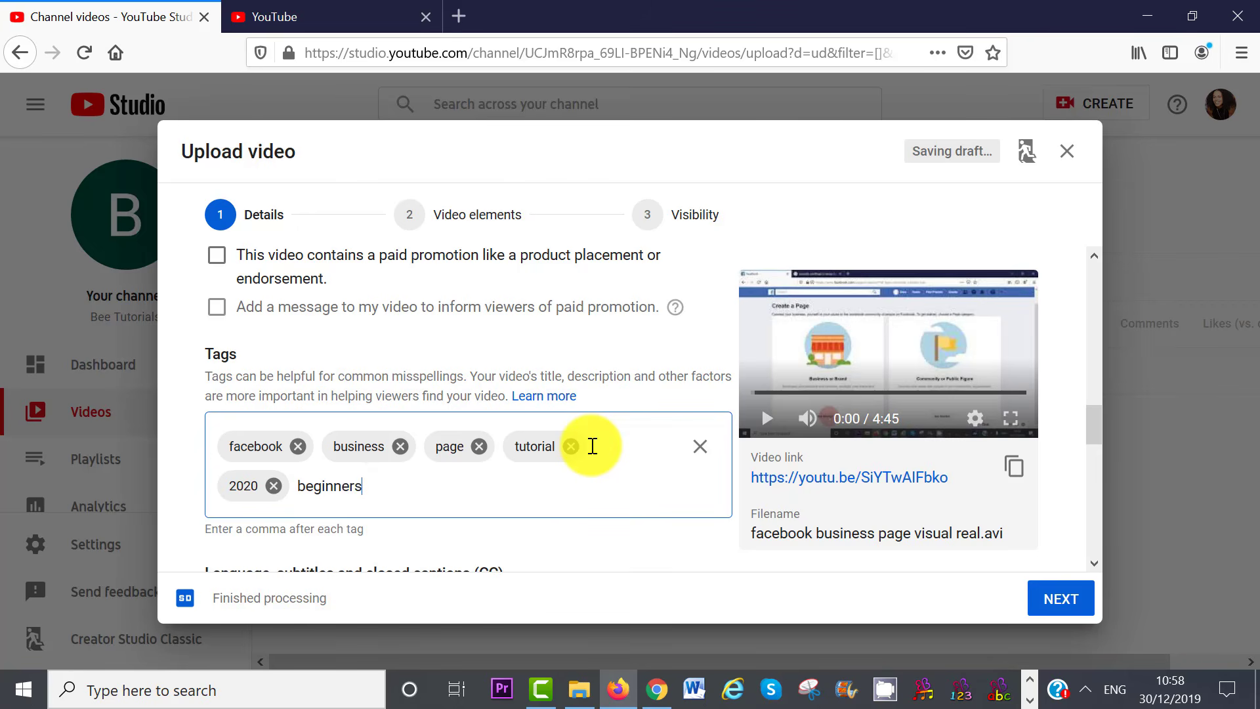
text(,video,hwo to create )
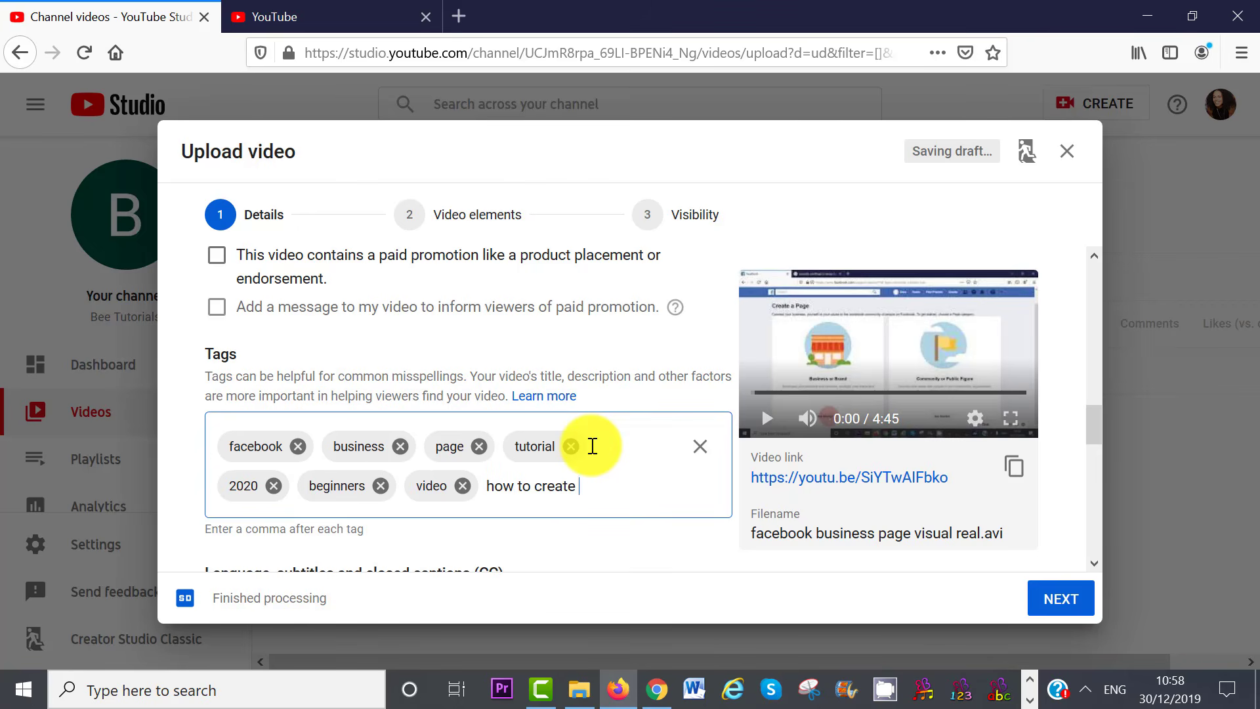
text(a facebook business page,)
scroll(1102, 441, down, 1)
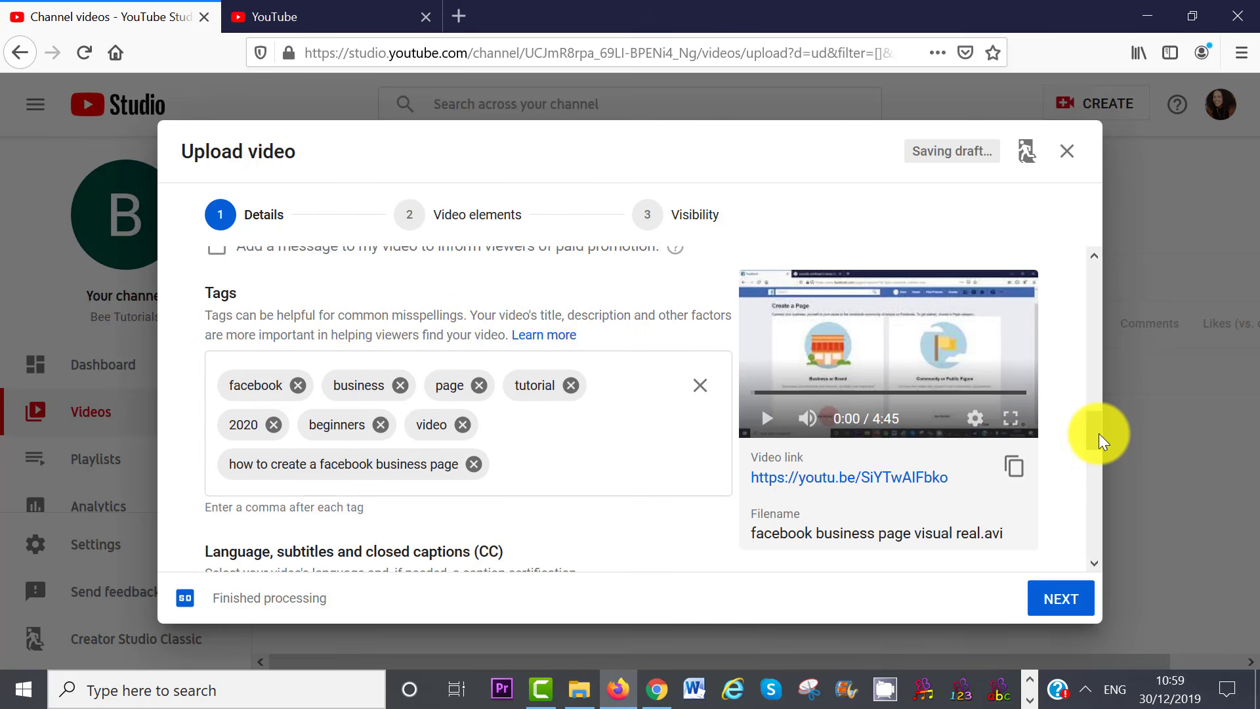
drag(1102, 441, 1106, 474)
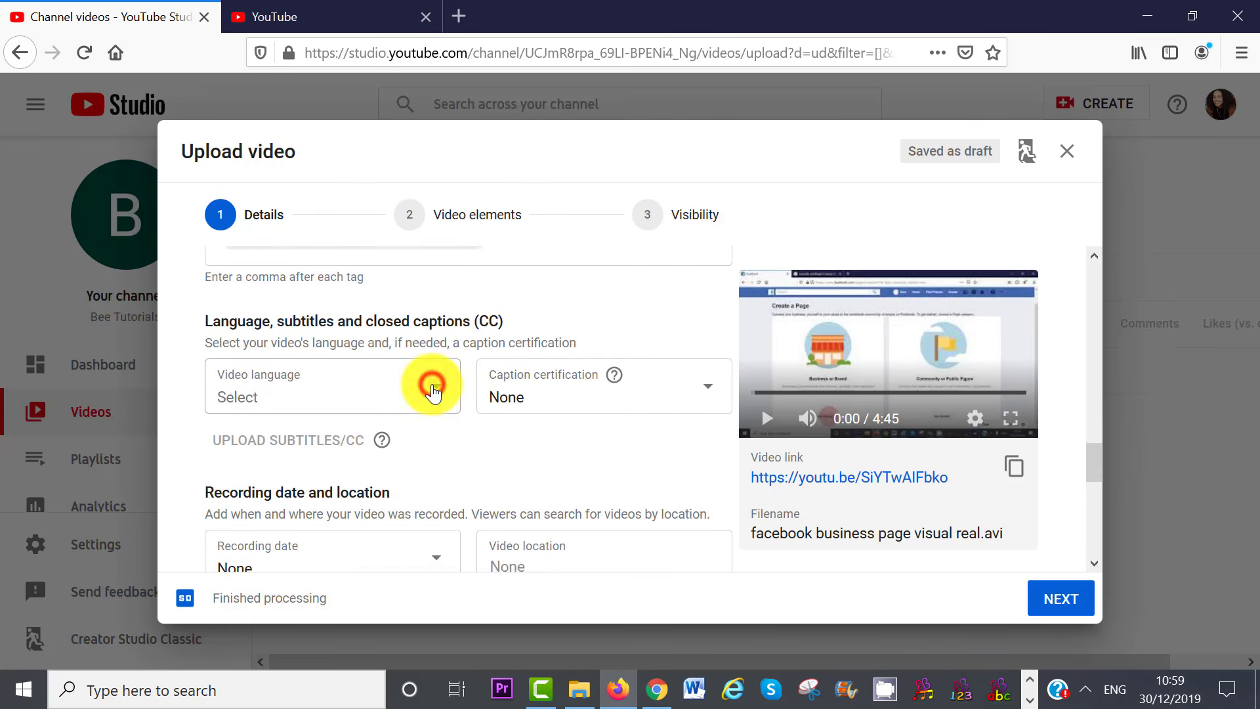
Set the language to English (United Kingdom) and the category to Education, then go to Video elements
click(430, 387)
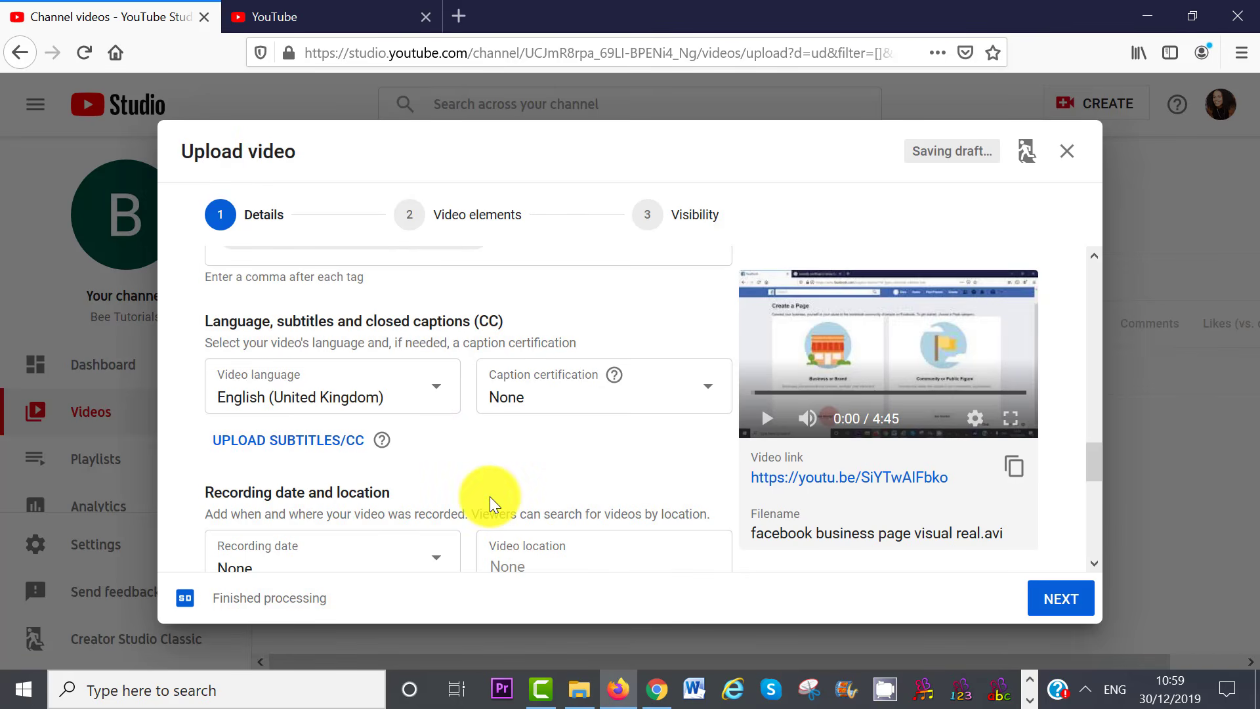
drag(1096, 473, 1100, 531)
click(321, 408)
click(315, 302)
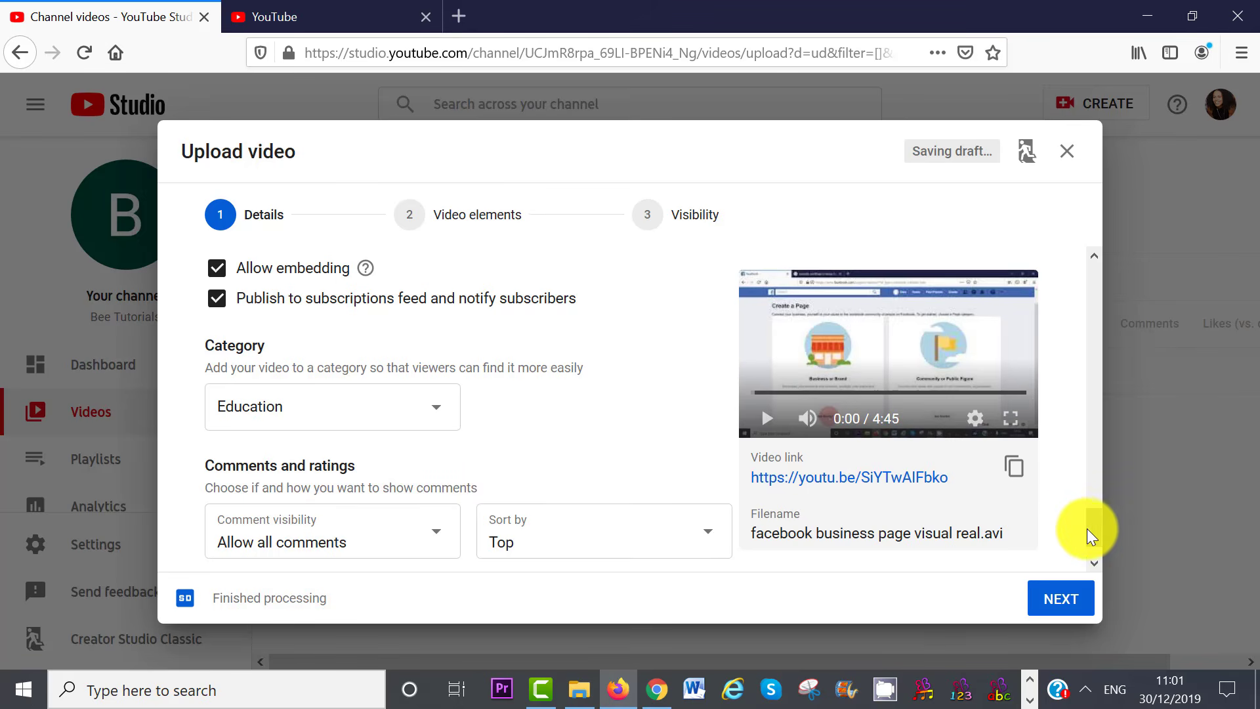
scroll(1100, 529, down, 2)
click(1058, 600)
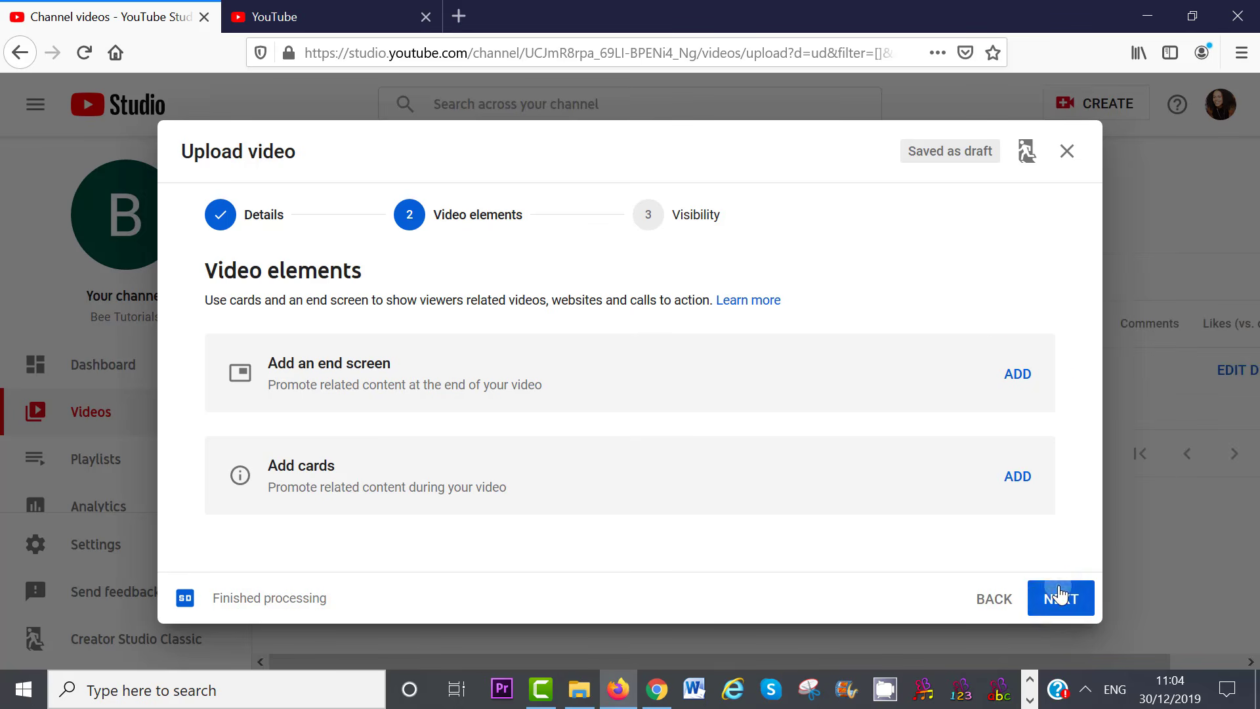
Pass the Visibility step and finish the upload as a Private video
click(1059, 598)
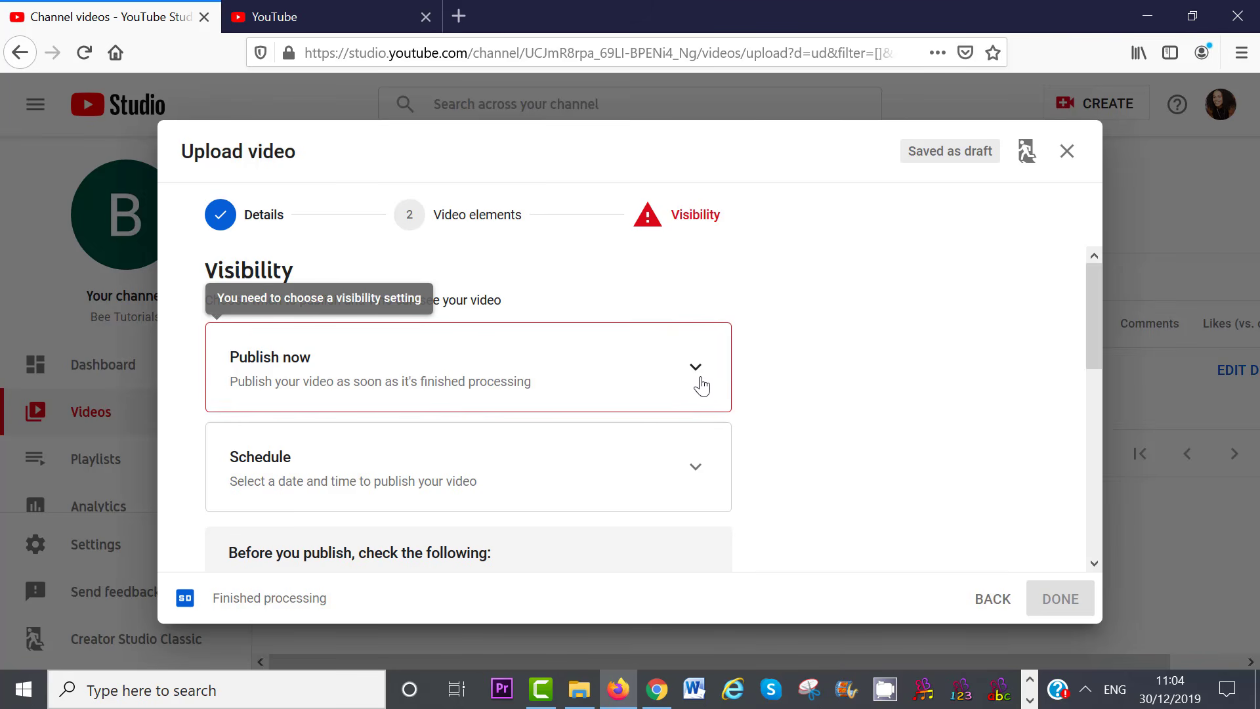
click(1058, 599)
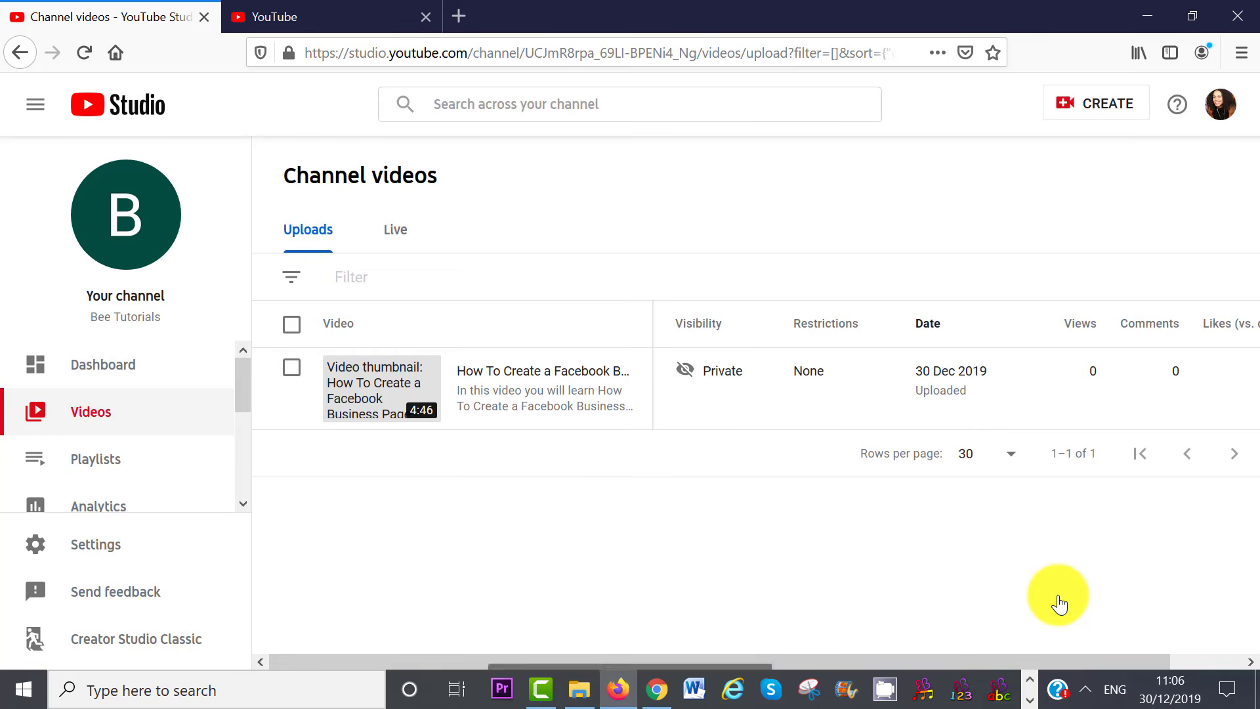
Set the image 1v3 (1) from Downloads as the video's custom thumbnail and save
click(386, 393)
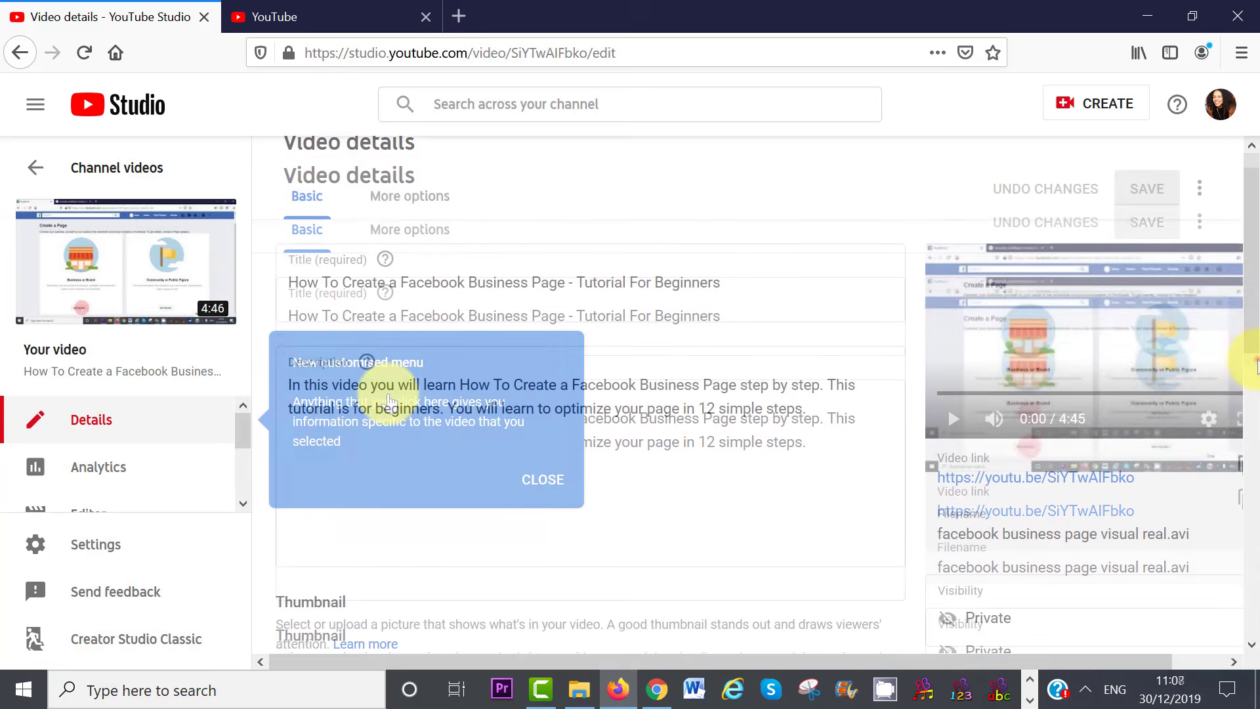
drag(1254, 360, 1259, 454)
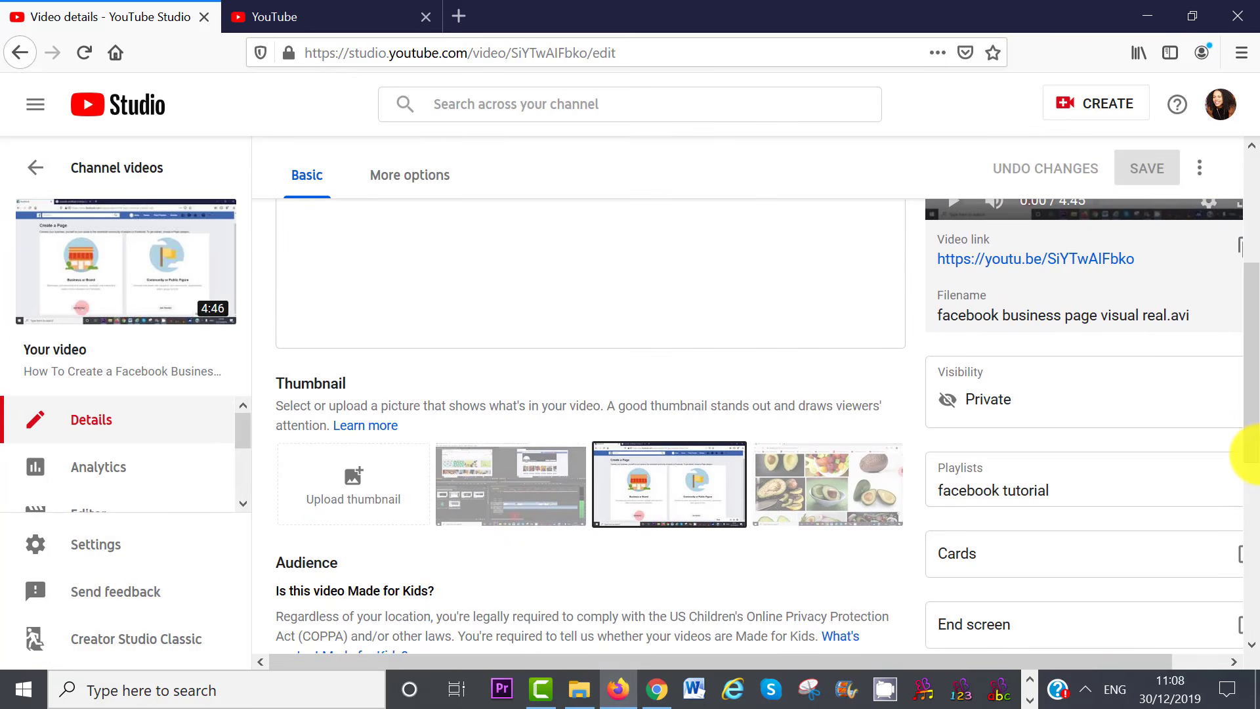
click(358, 486)
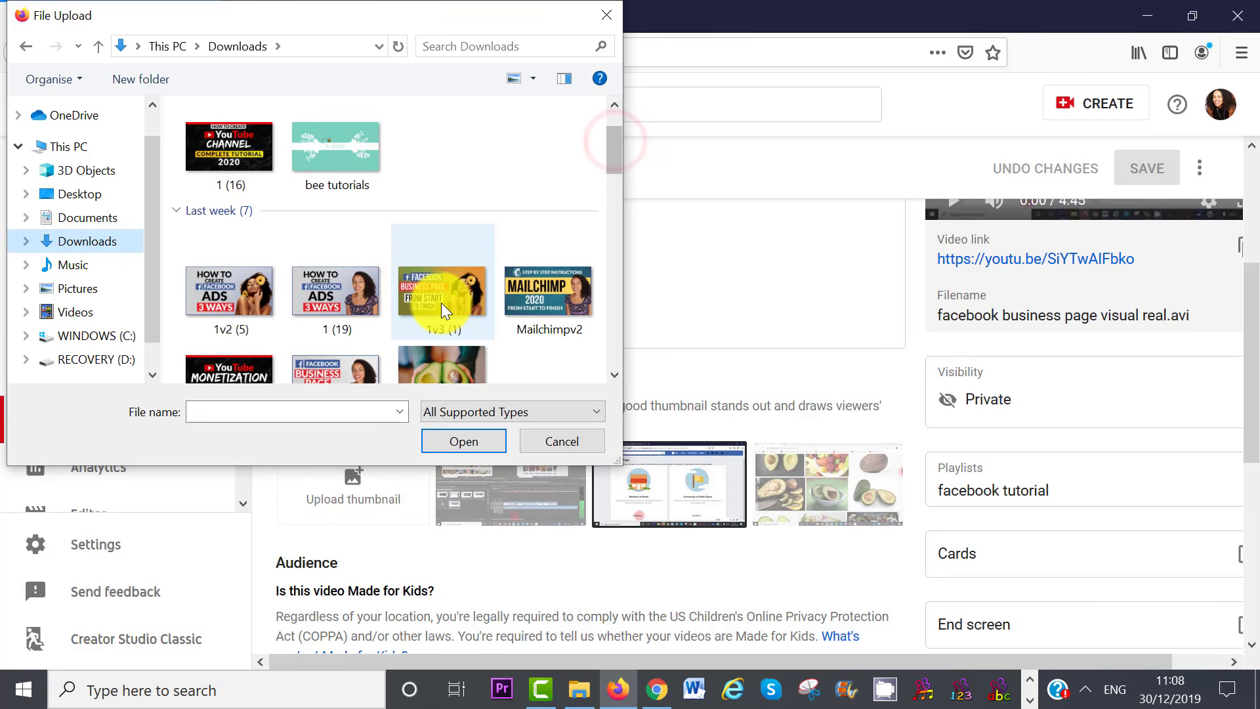
click(441, 301)
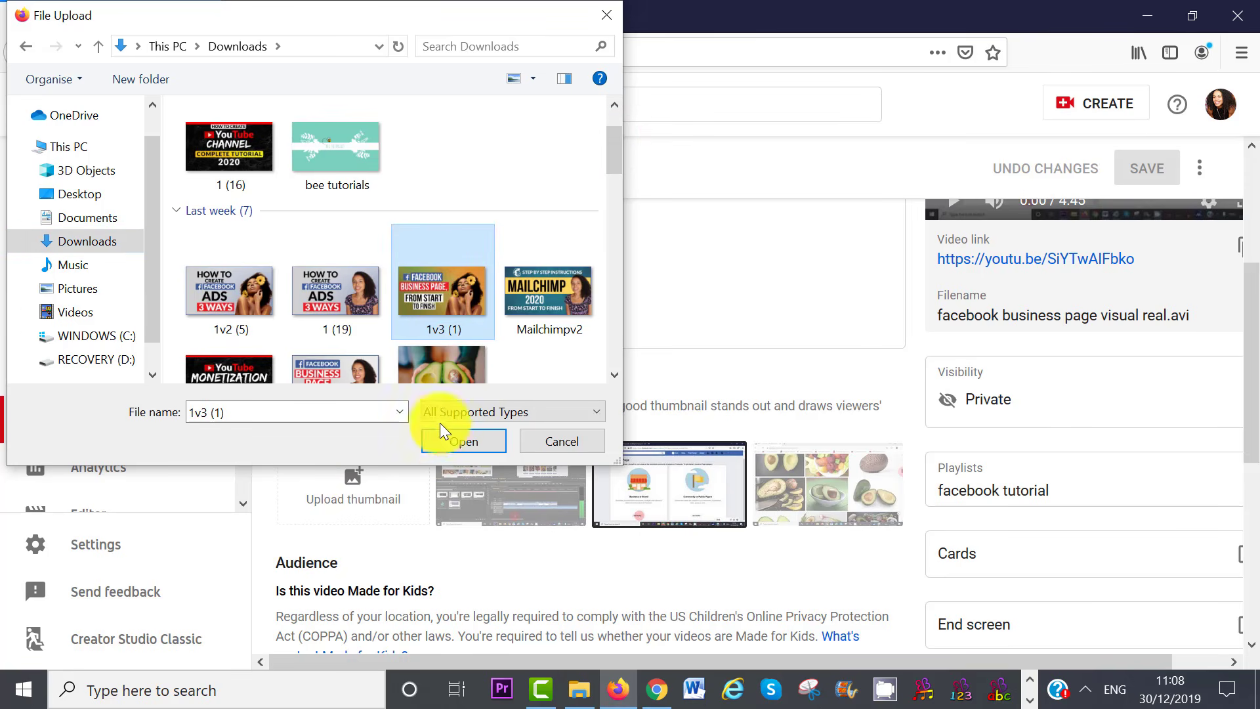
click(451, 441)
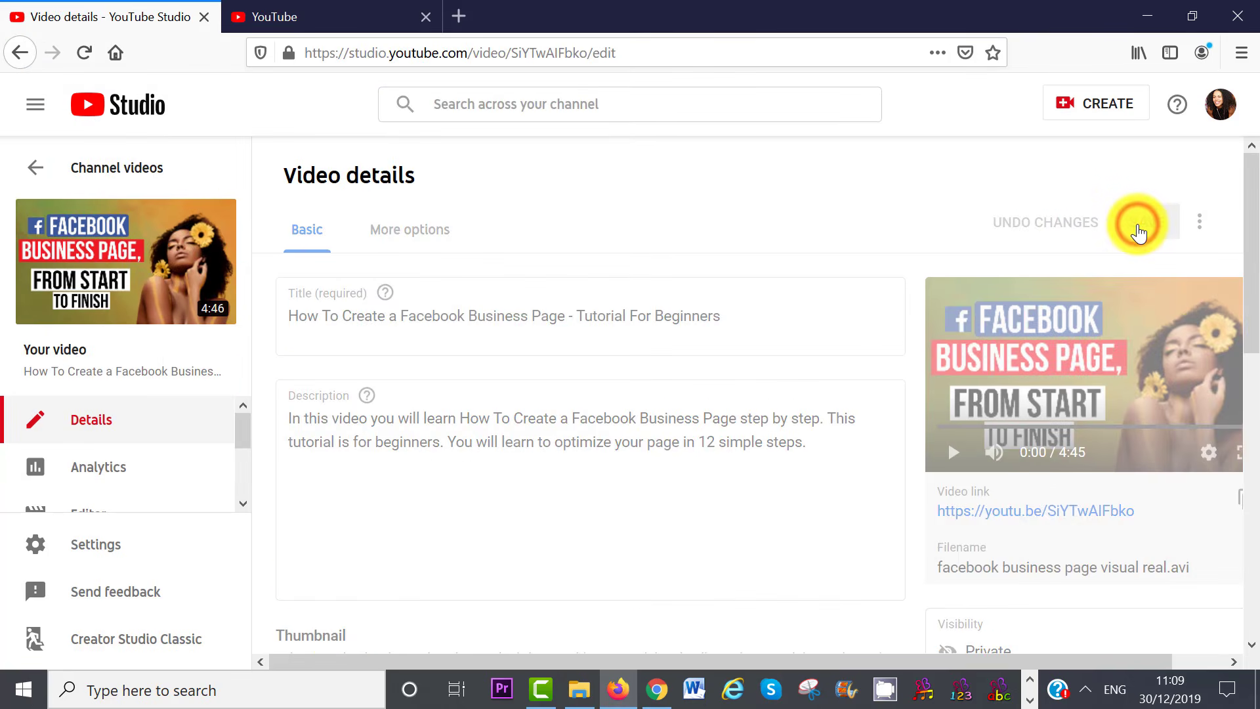
click(1139, 231)
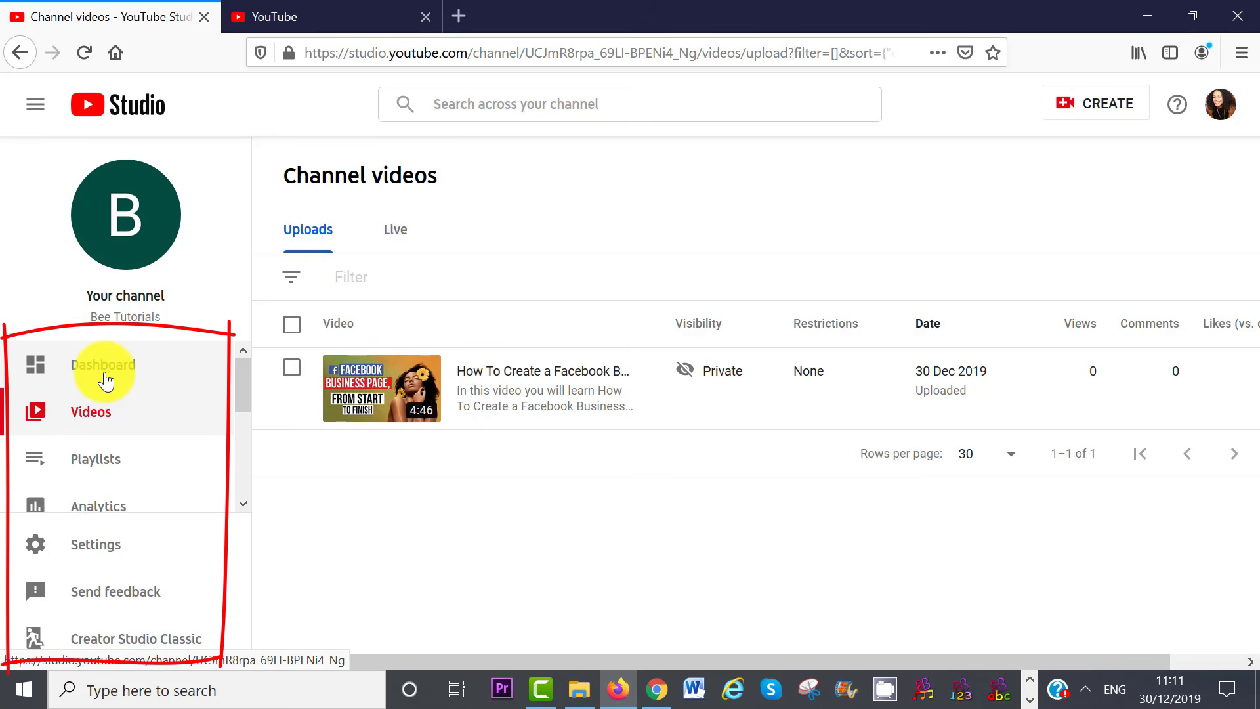
Look through the channel's dashboard, comments and monetisation pages in Studio
click(105, 379)
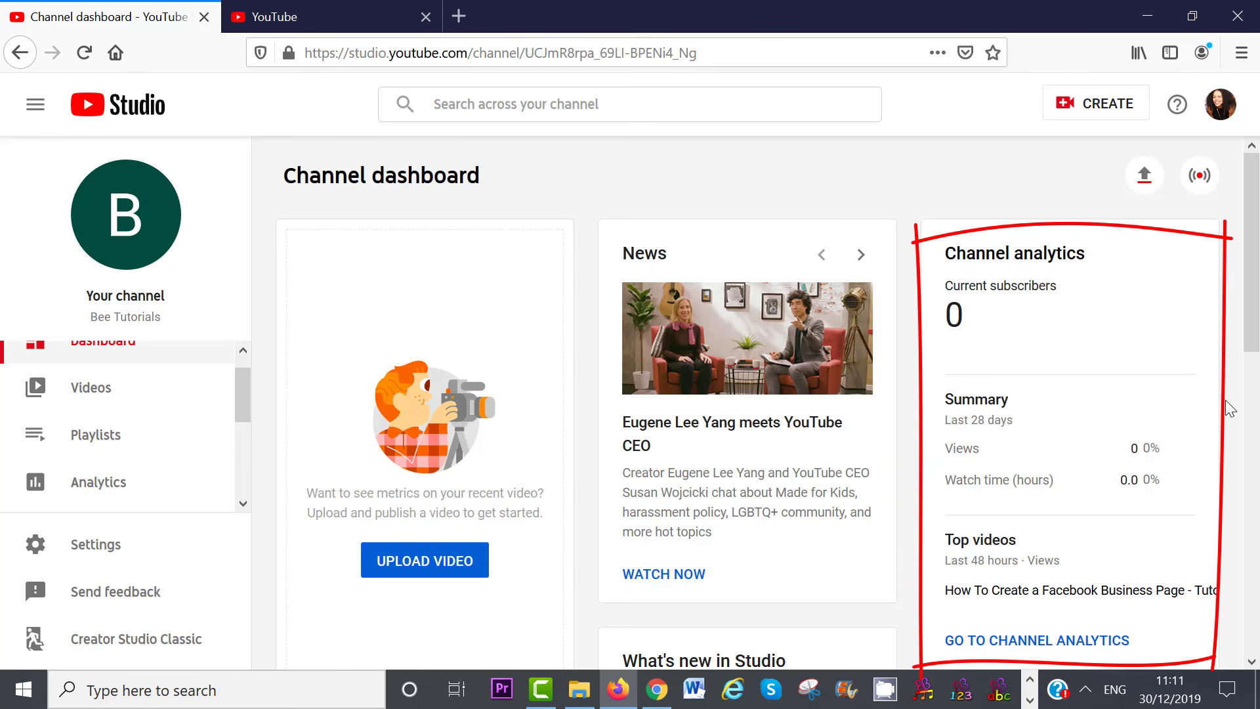
drag(1252, 346, 1252, 391)
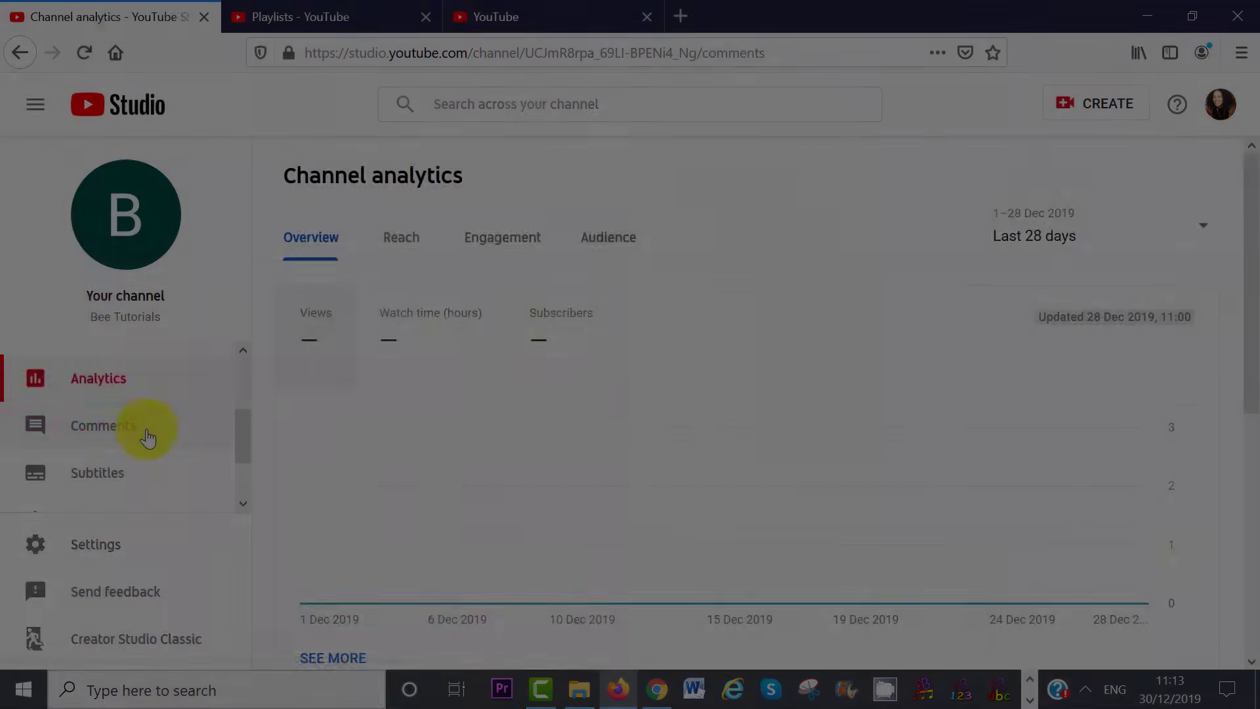
click(147, 434)
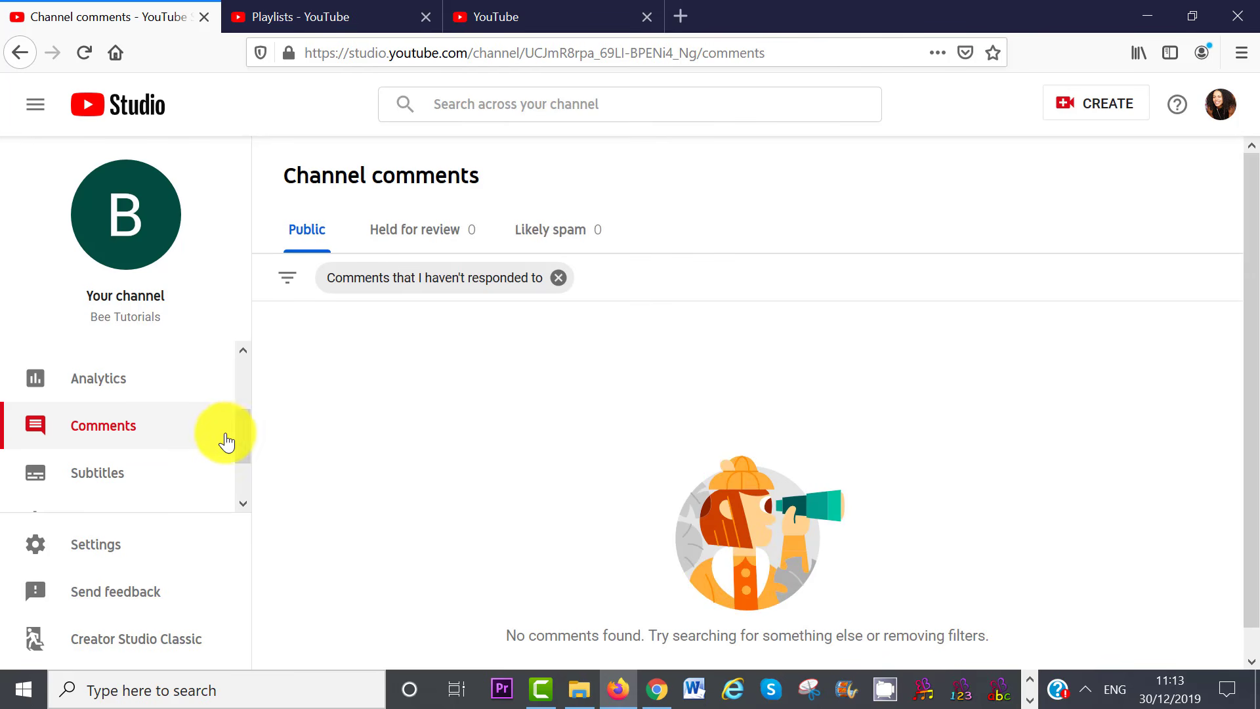
drag(238, 439, 244, 486)
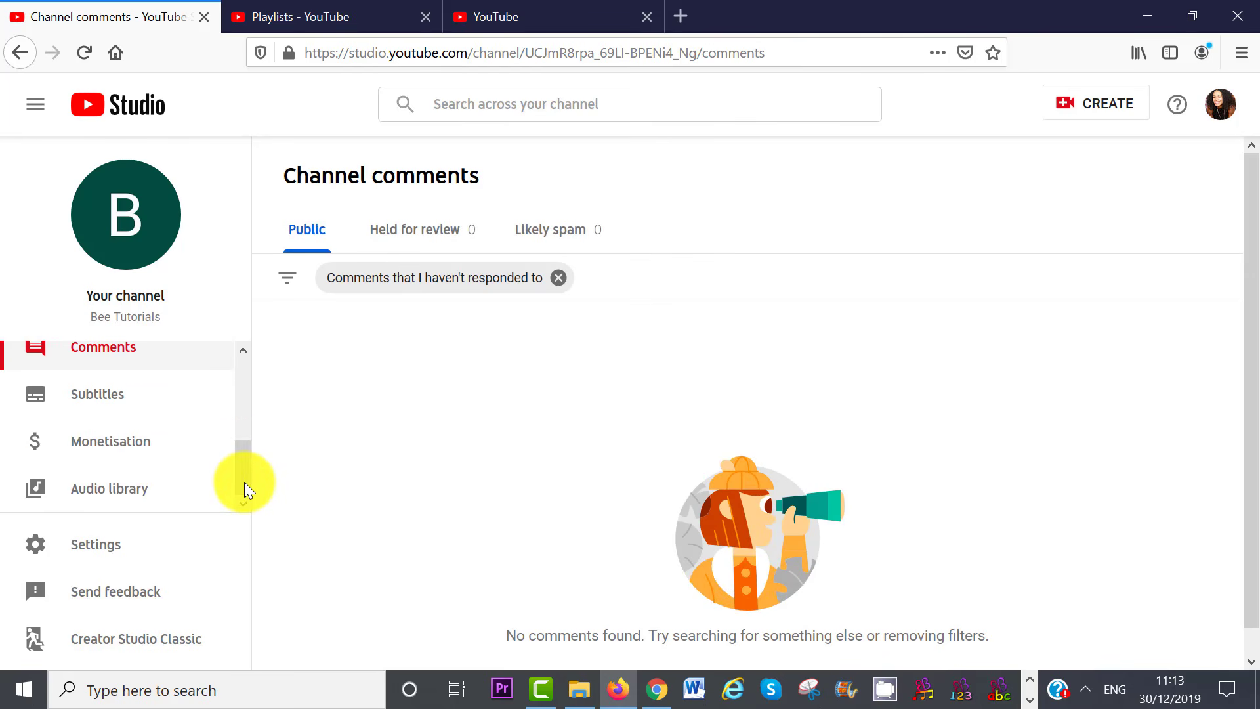
click(112, 446)
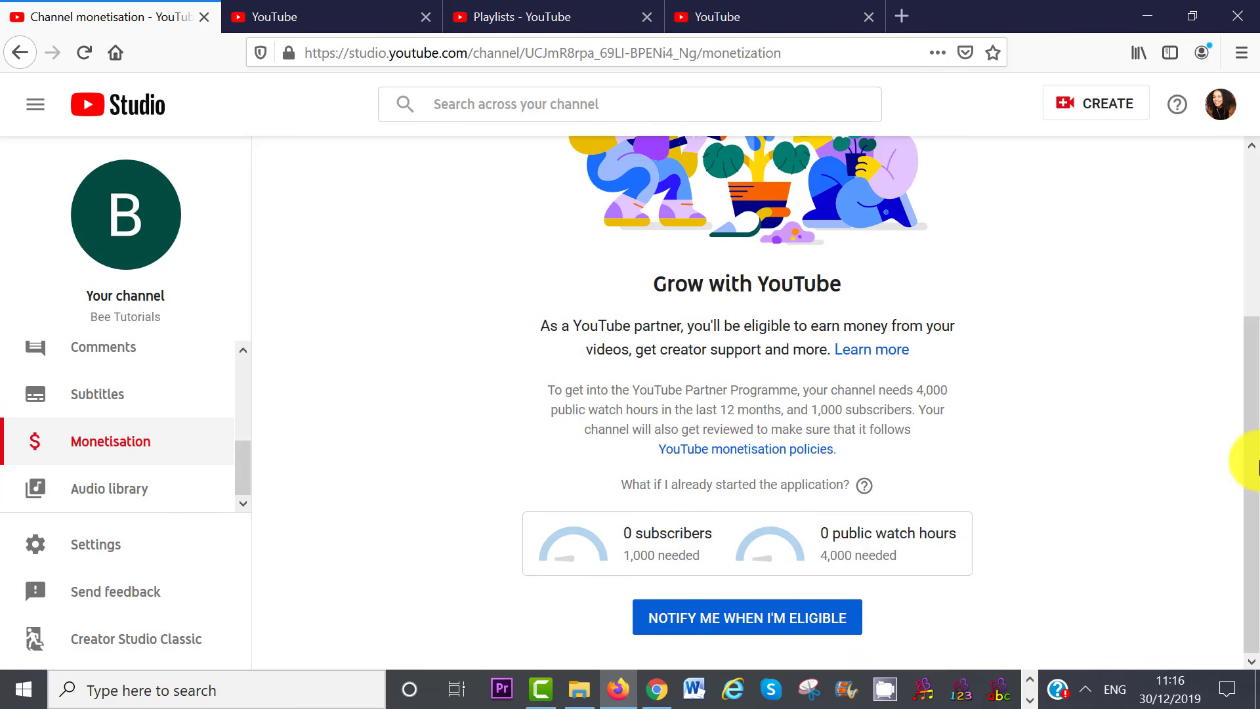
Open the Bee Tutorials public channel page from the account menu
scroll(1256, 466, up, 3)
click(1215, 113)
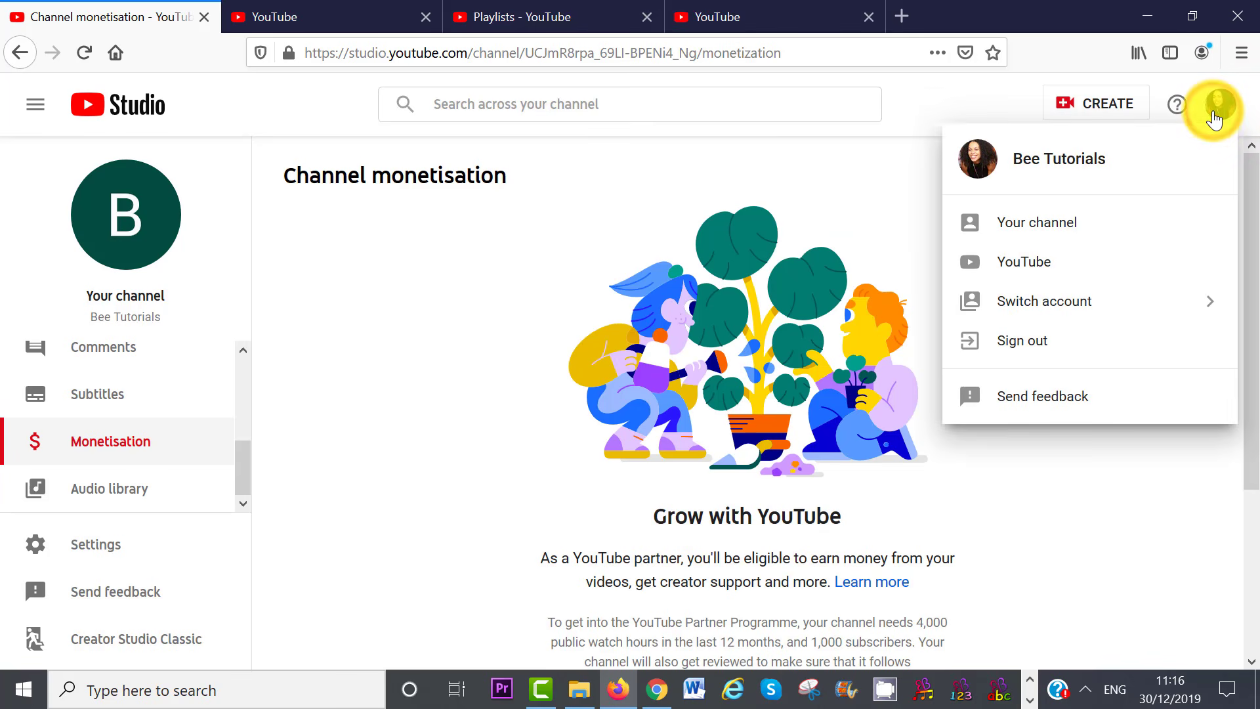
click(1040, 223)
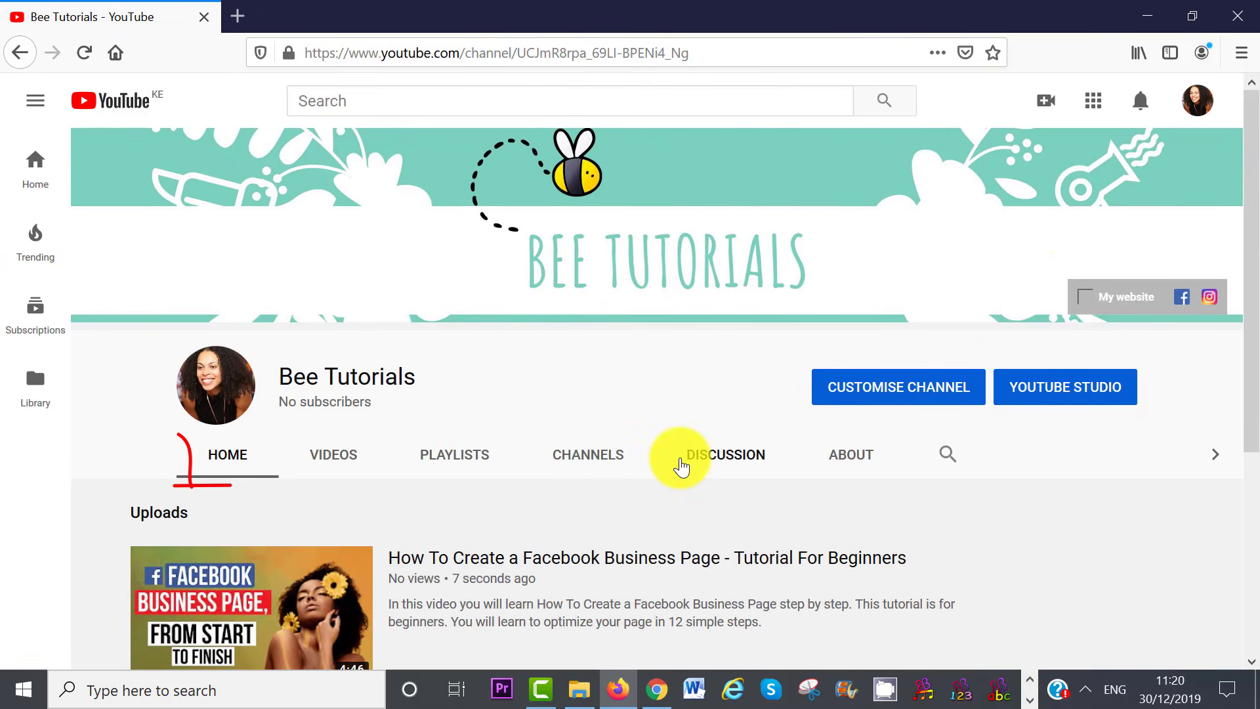
Browse the channel's Videos, Playlists, Channels and Discussion tabs in turn
click(328, 466)
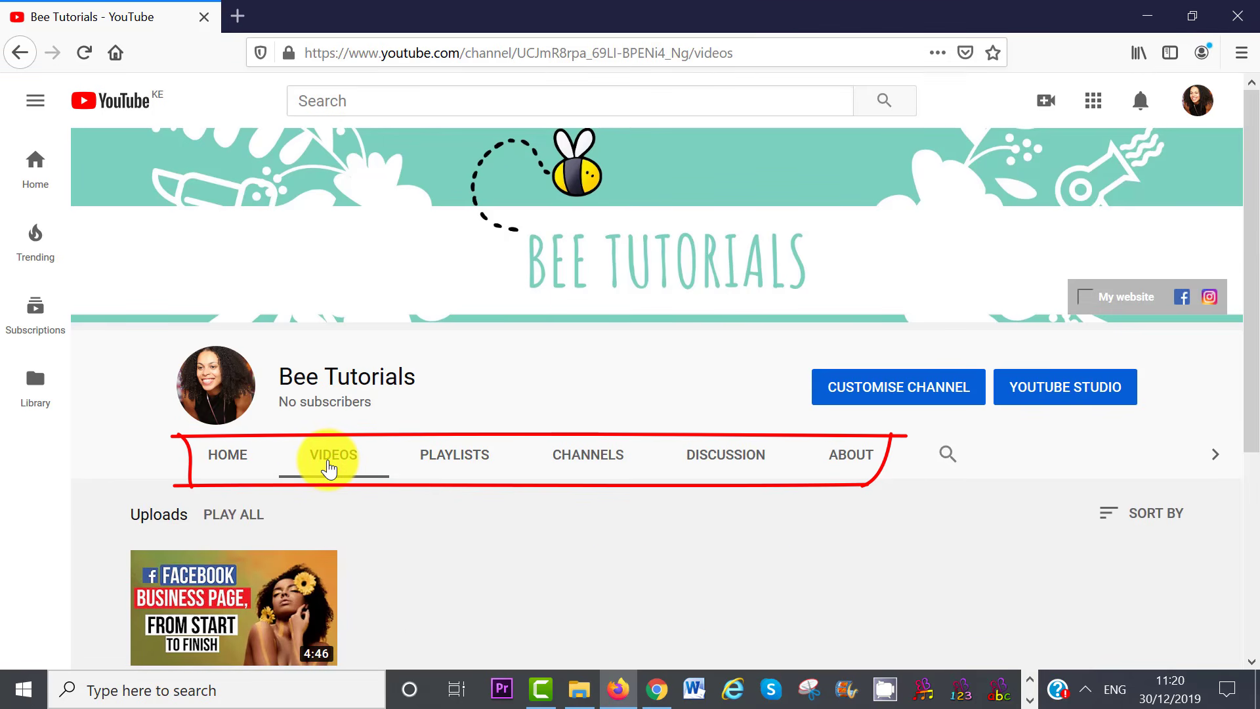
click(470, 454)
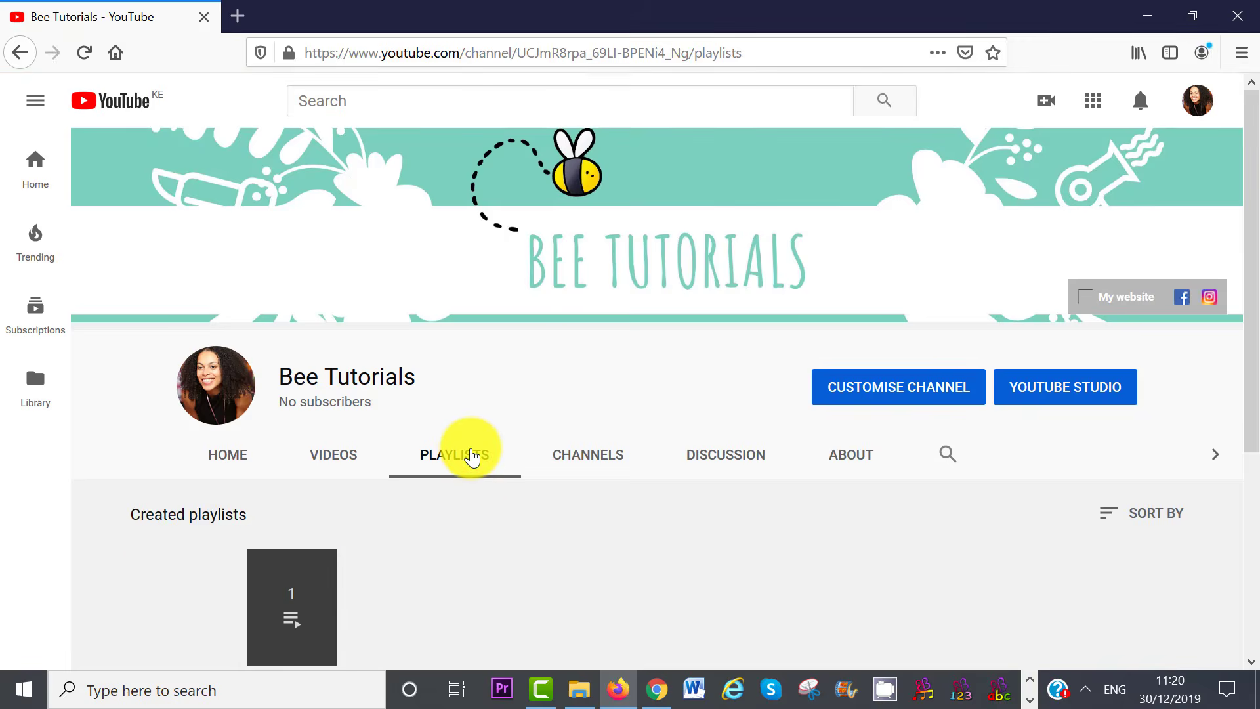
click(588, 455)
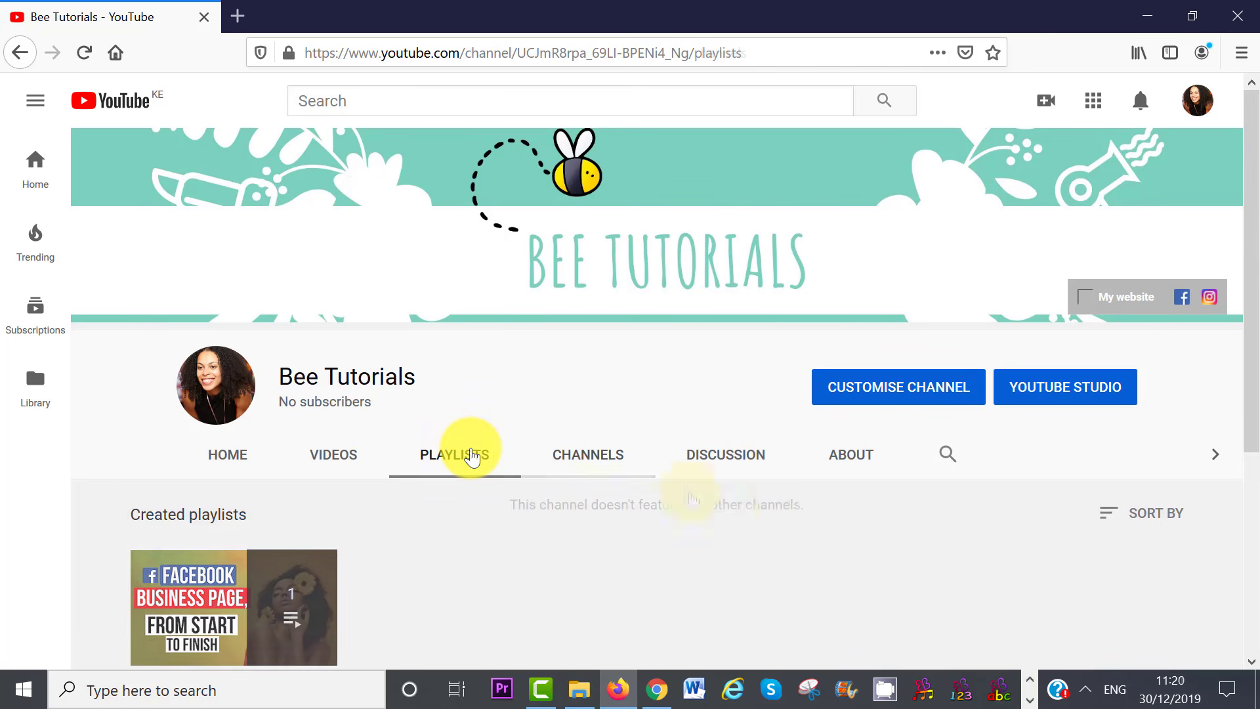
click(743, 449)
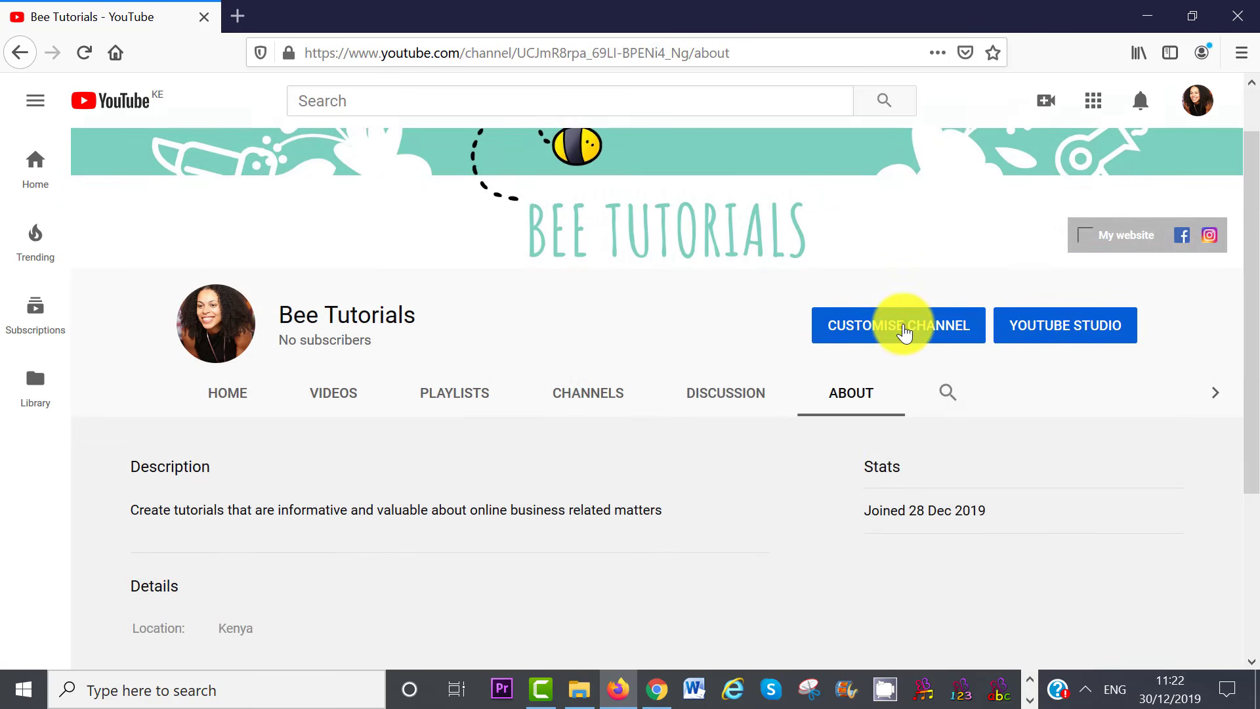
Make the Facebook Business Page tutorial the channel trailer for new visitors
click(904, 328)
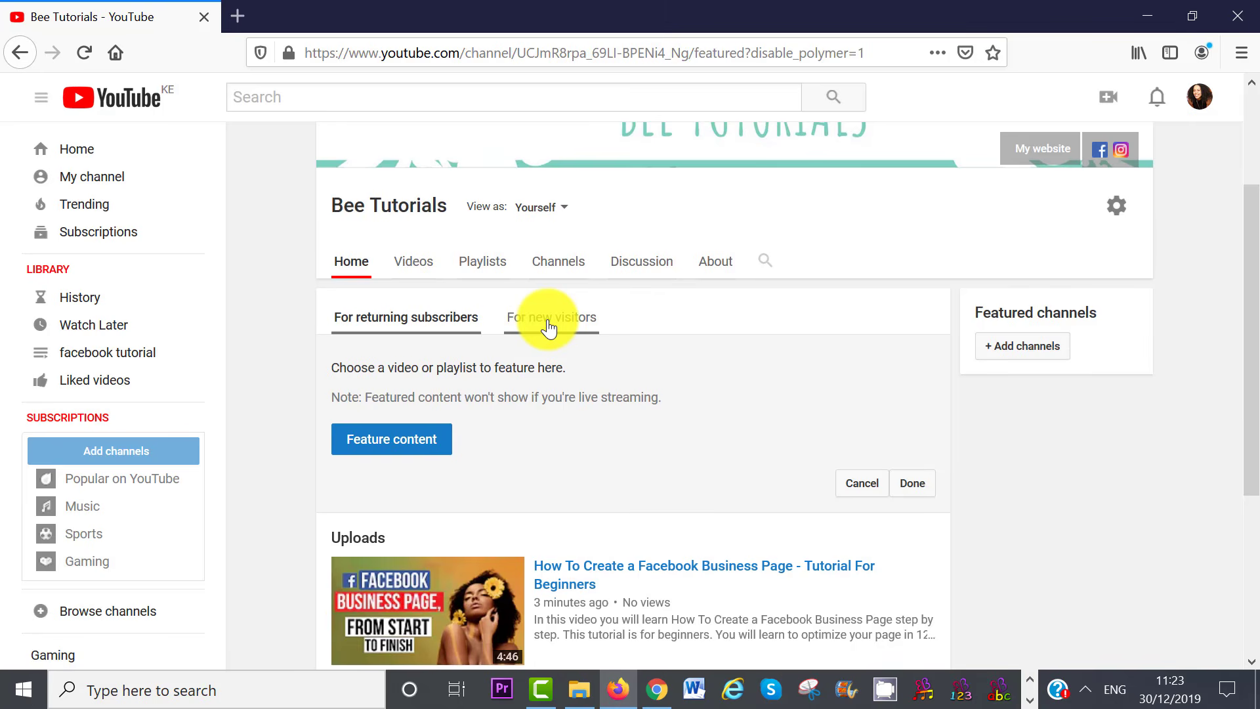
click(549, 323)
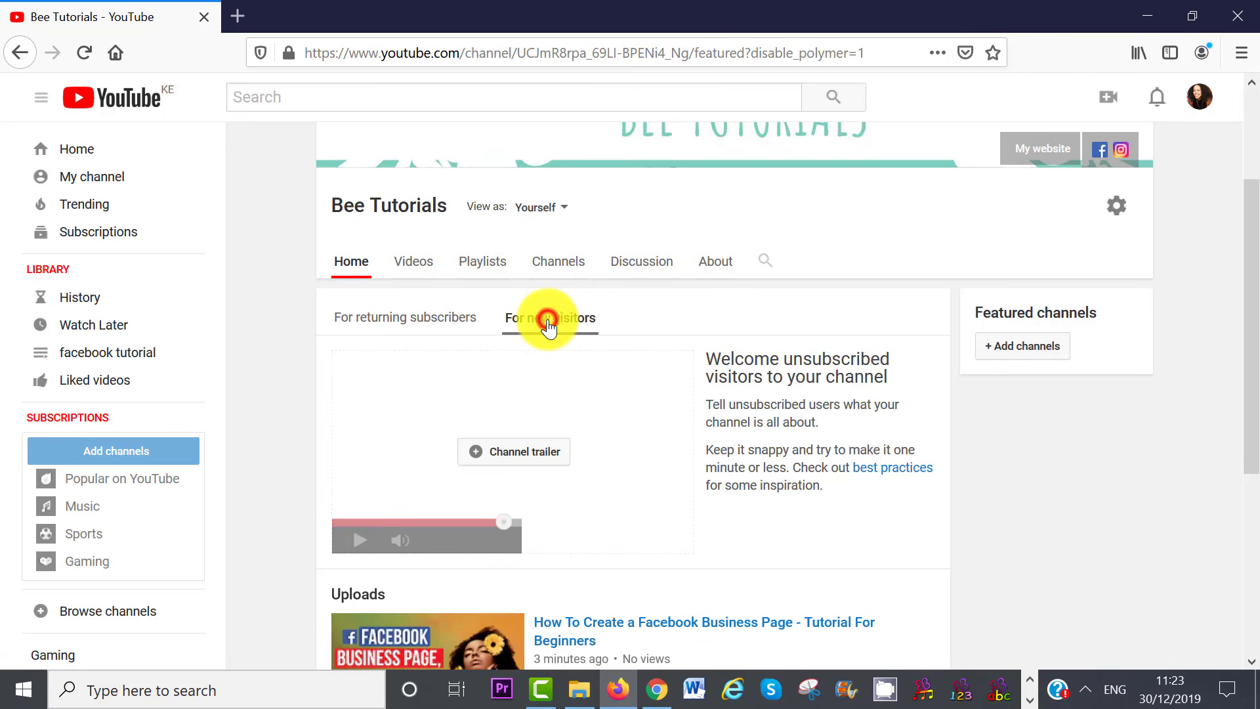
click(512, 452)
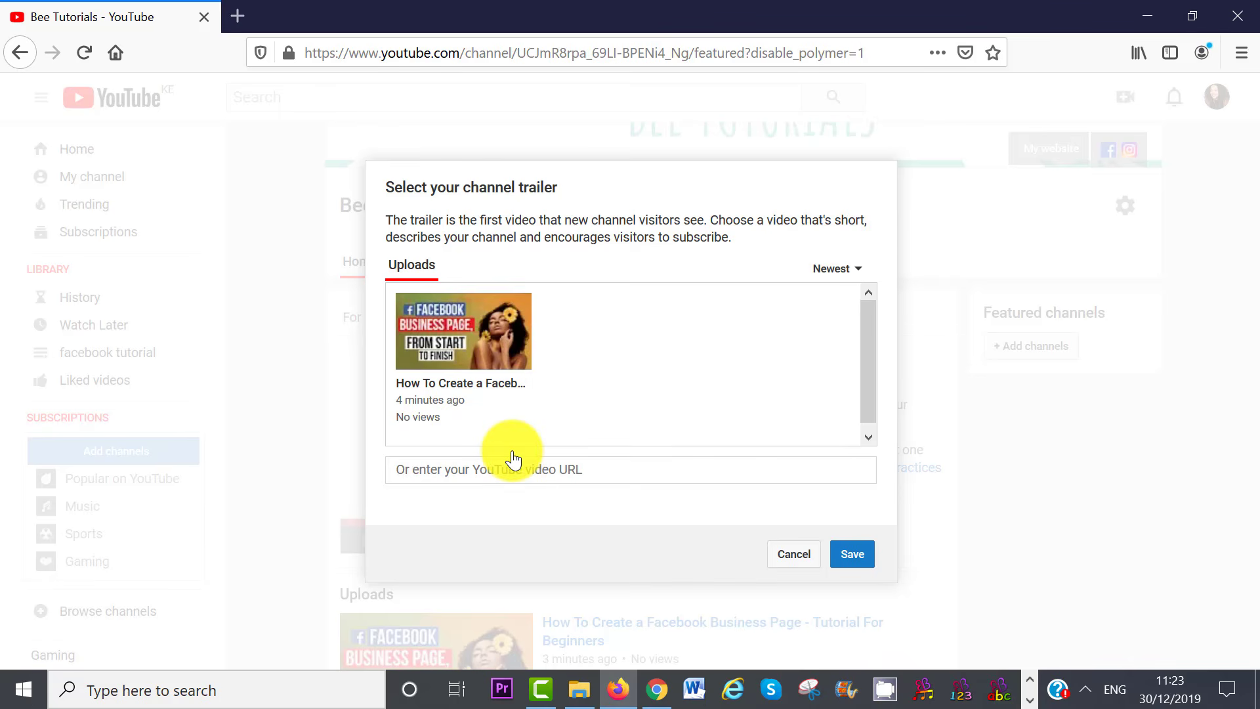
click(463, 340)
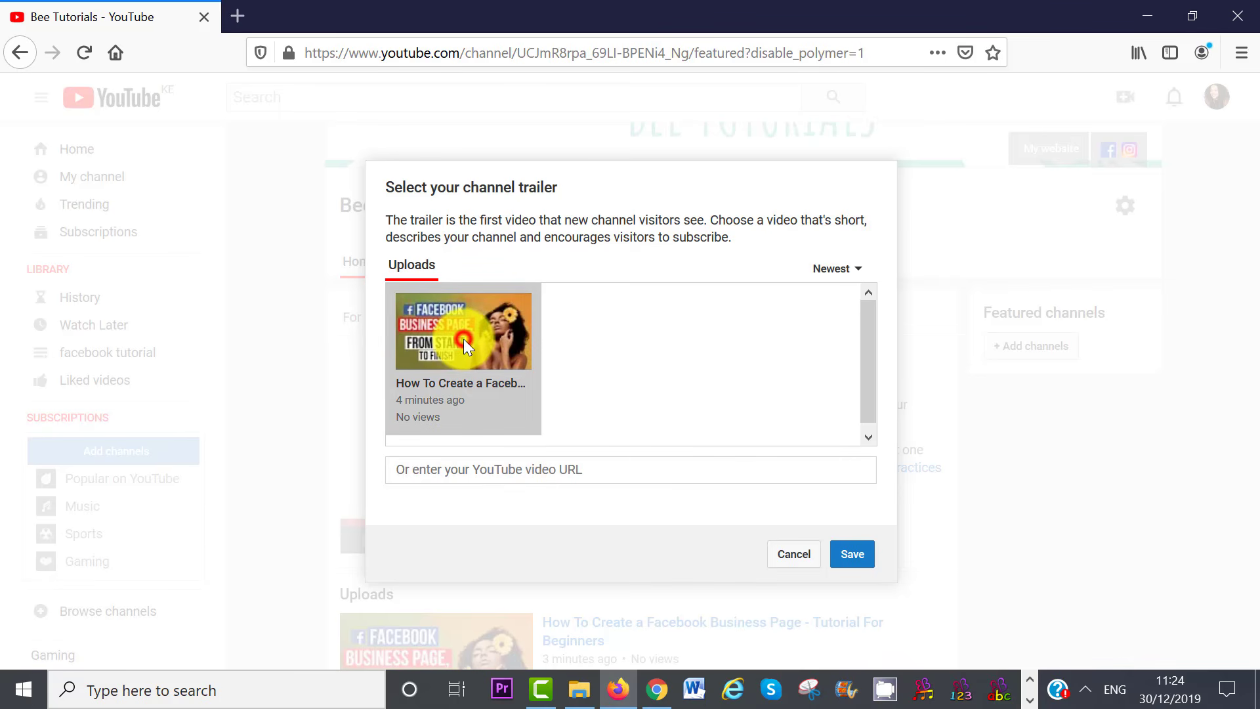
click(855, 554)
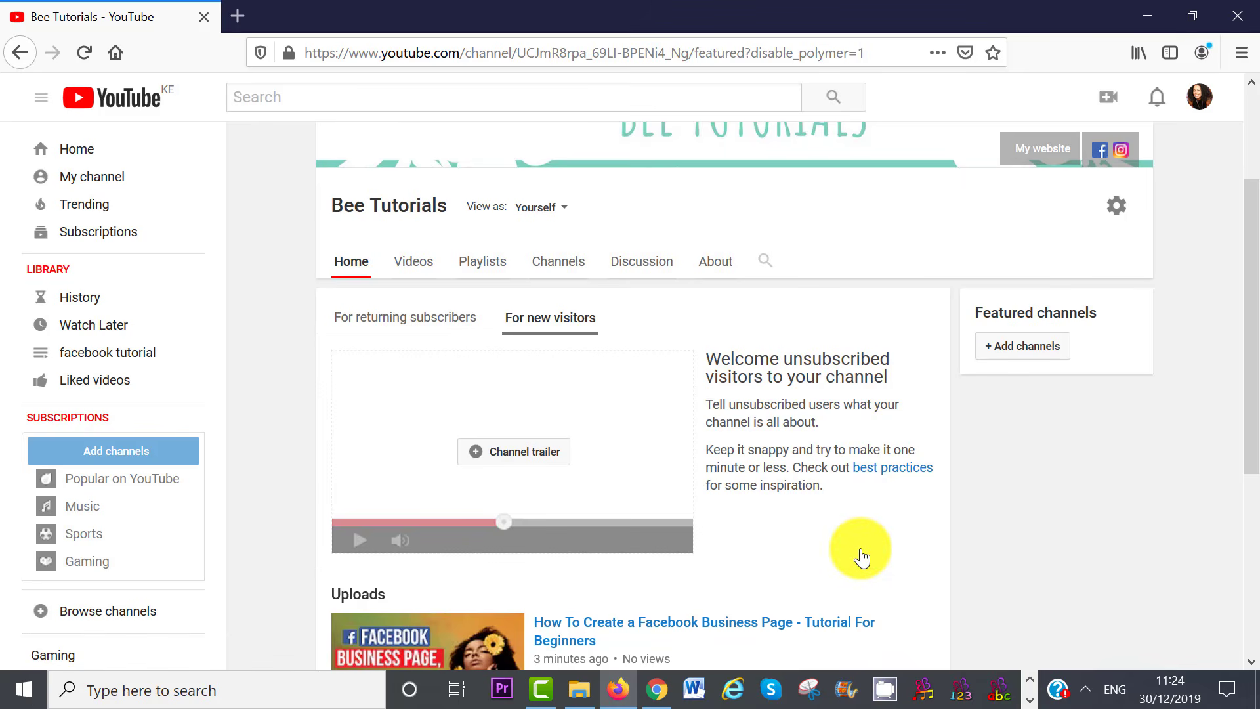
Feature the Facebook Business Page tutorial for returning subscribers
click(396, 321)
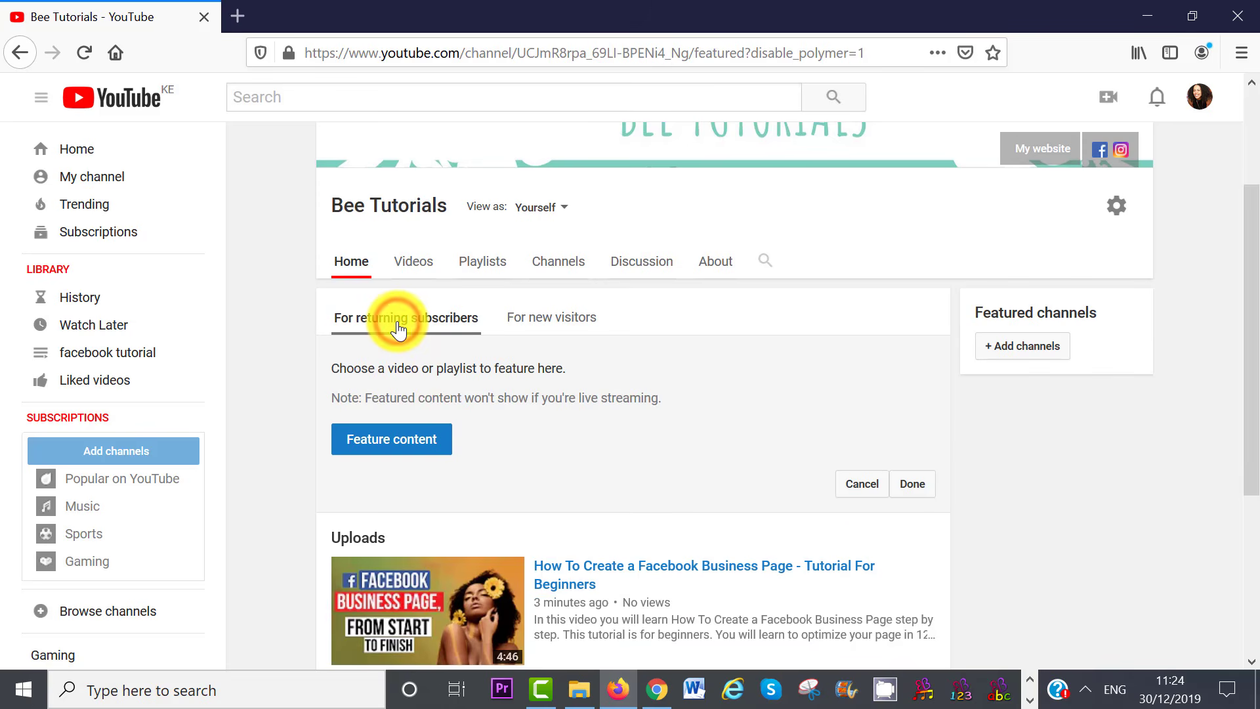
click(387, 451)
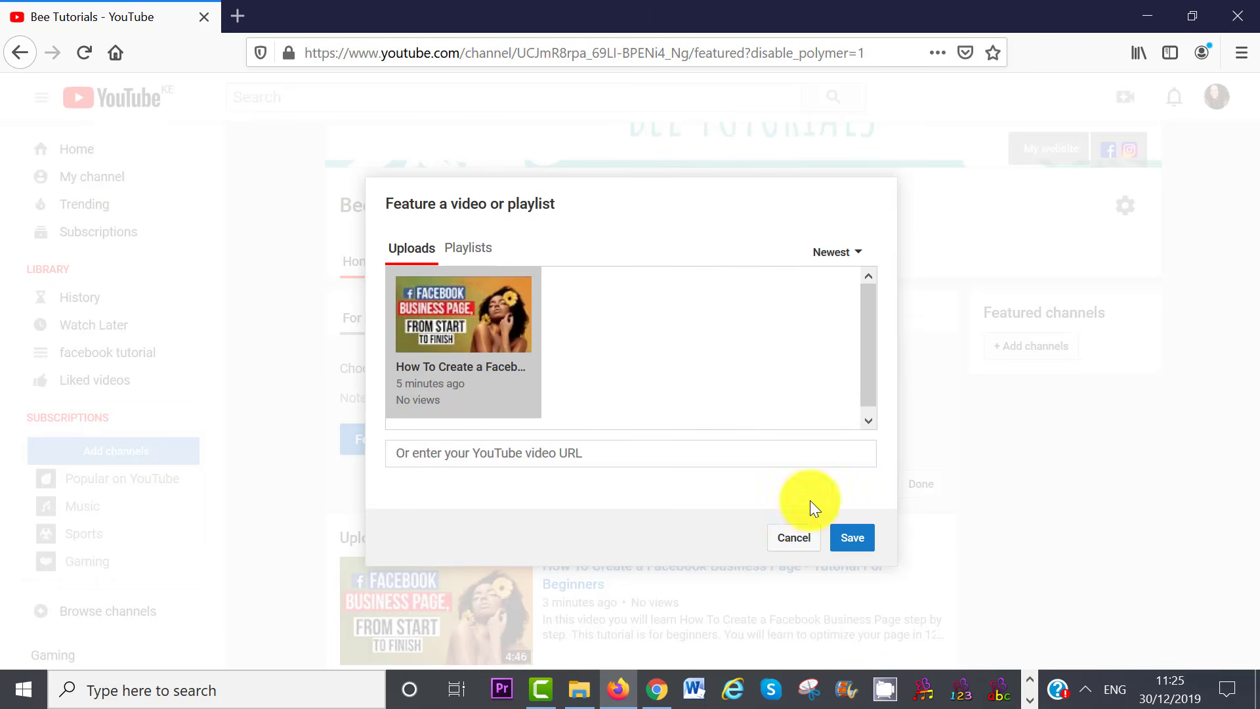
click(851, 540)
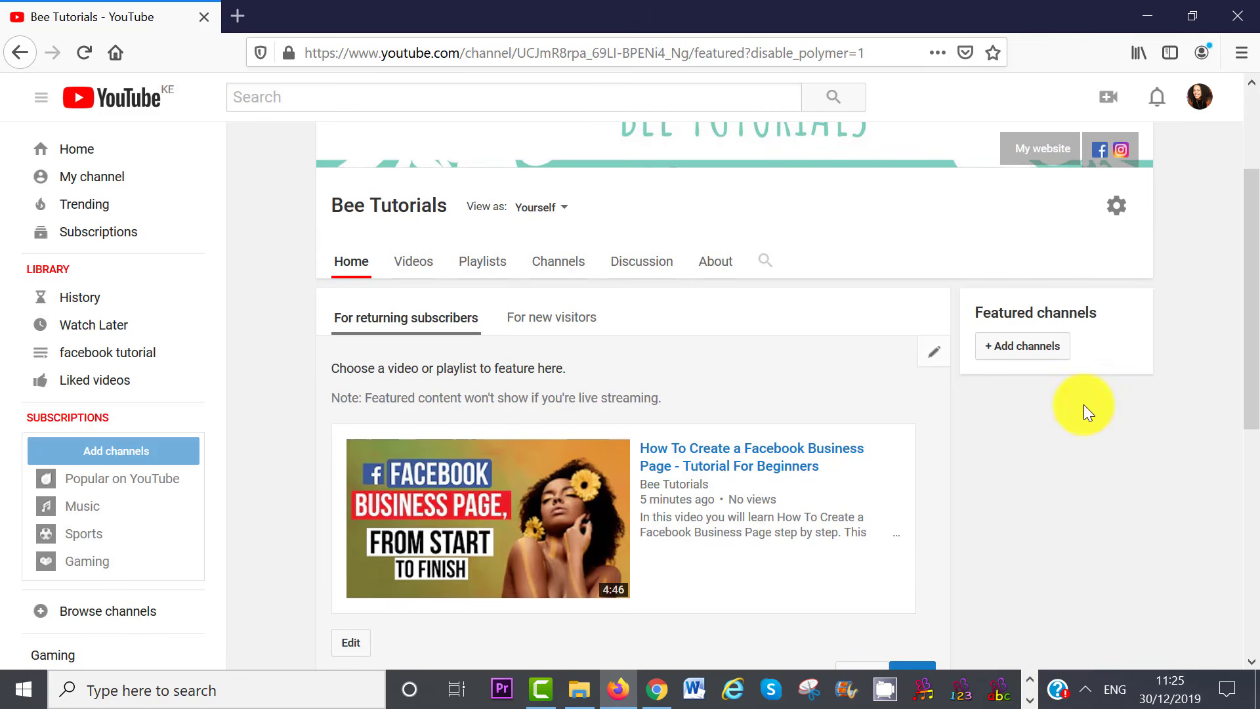
drag(1252, 300, 1254, 306)
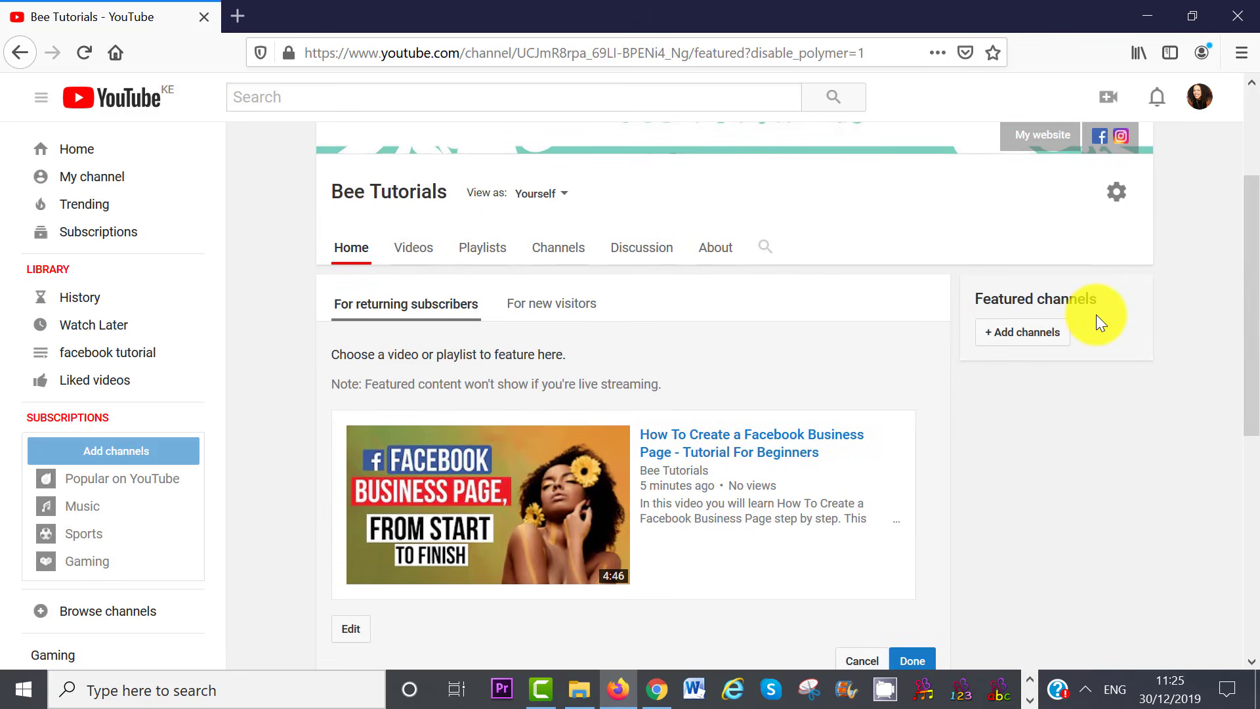
click(1063, 335)
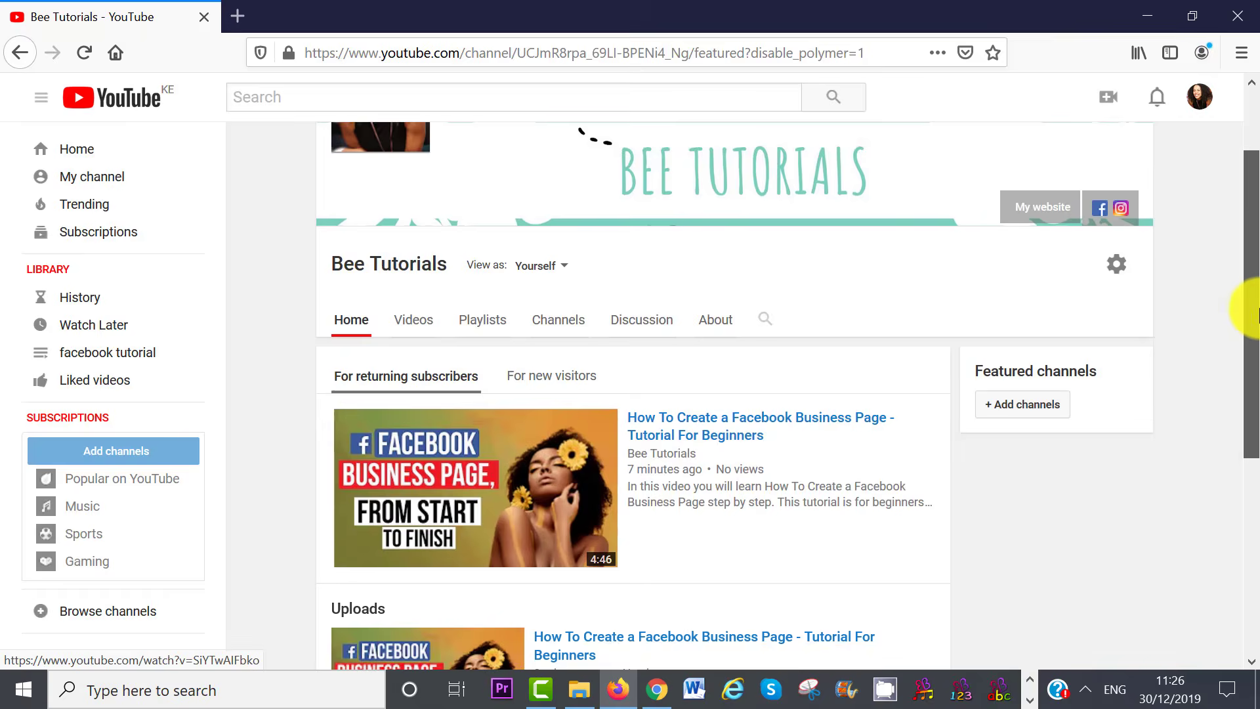
Add a Single playlist section showing the 'facebook tutorial' playlist to the channel home
drag(1255, 315, 1254, 492)
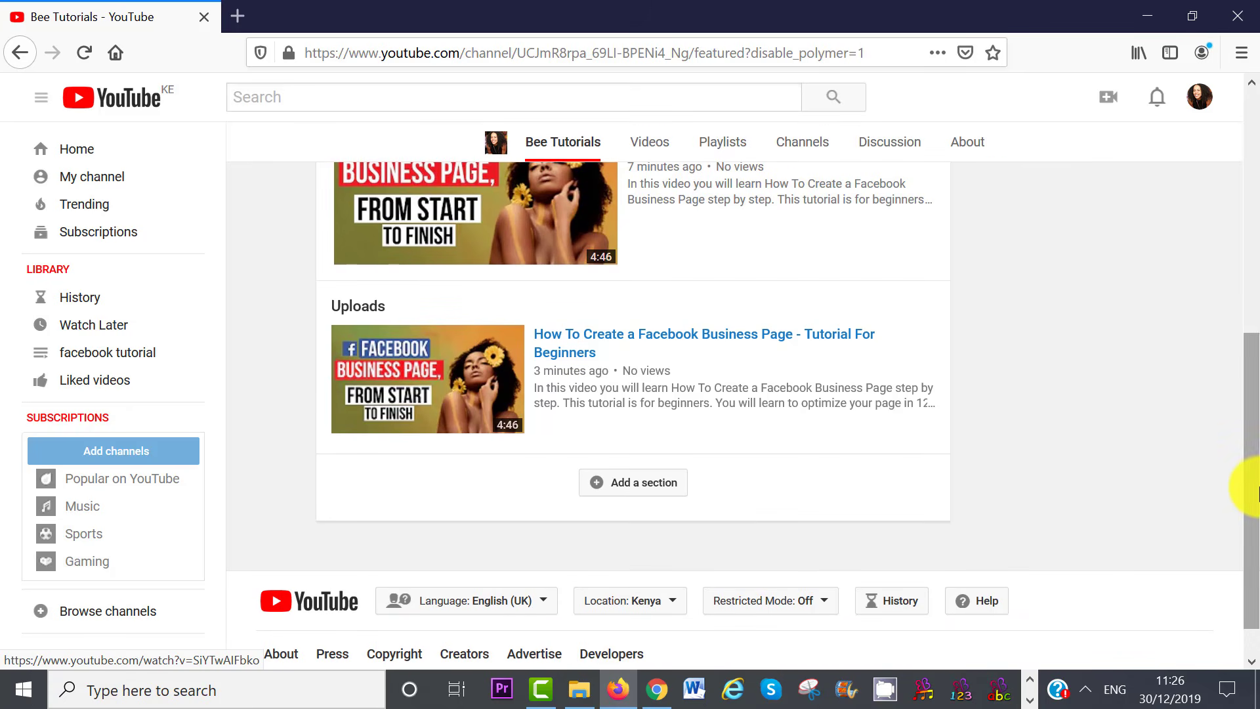
click(646, 489)
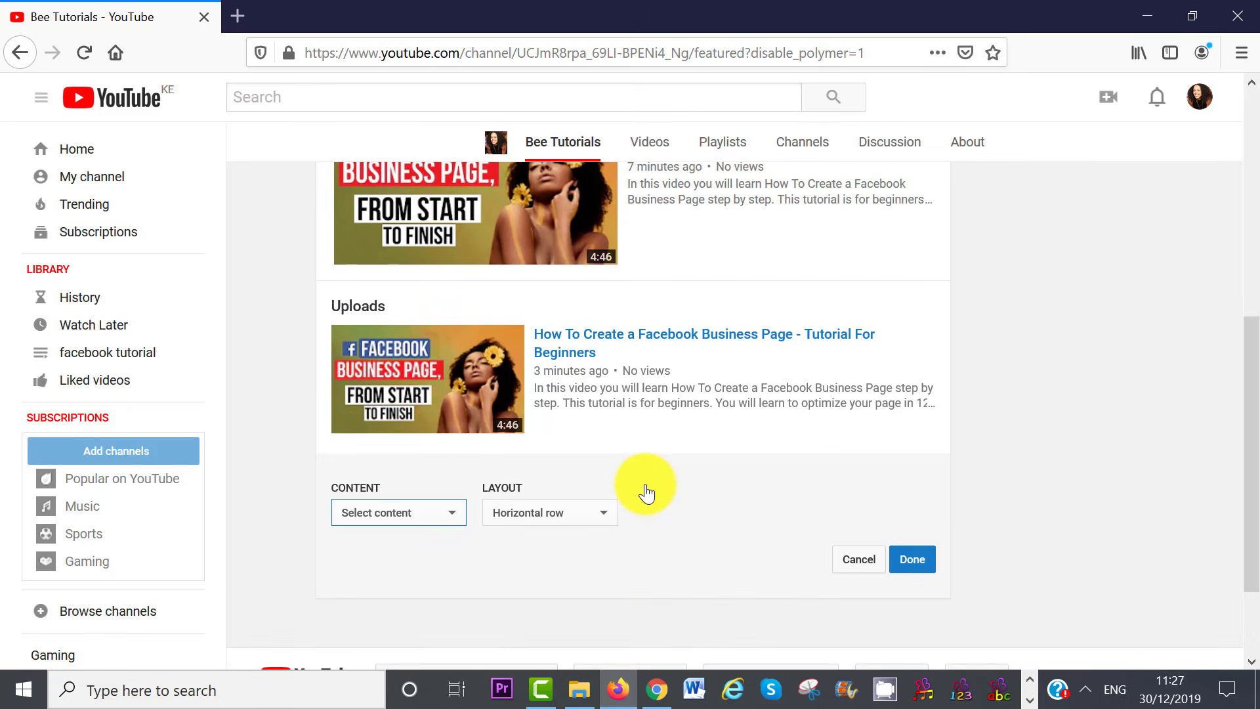
click(452, 513)
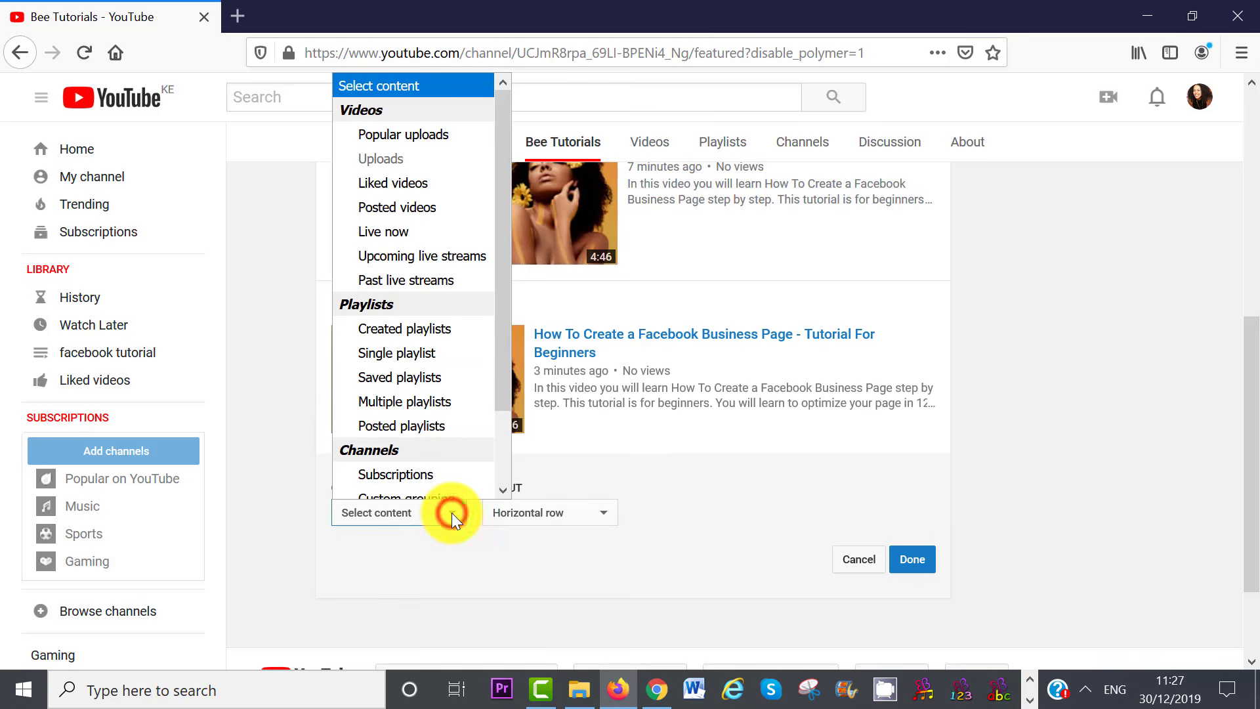
click(412, 348)
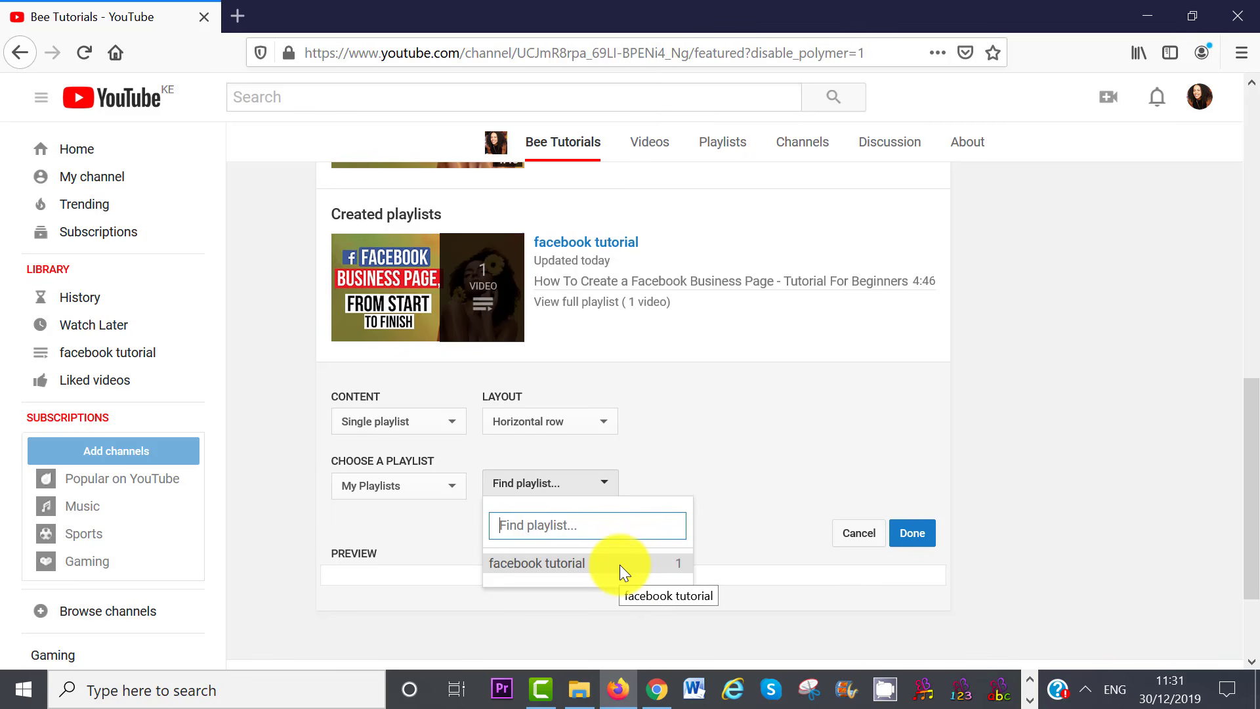
click(620, 564)
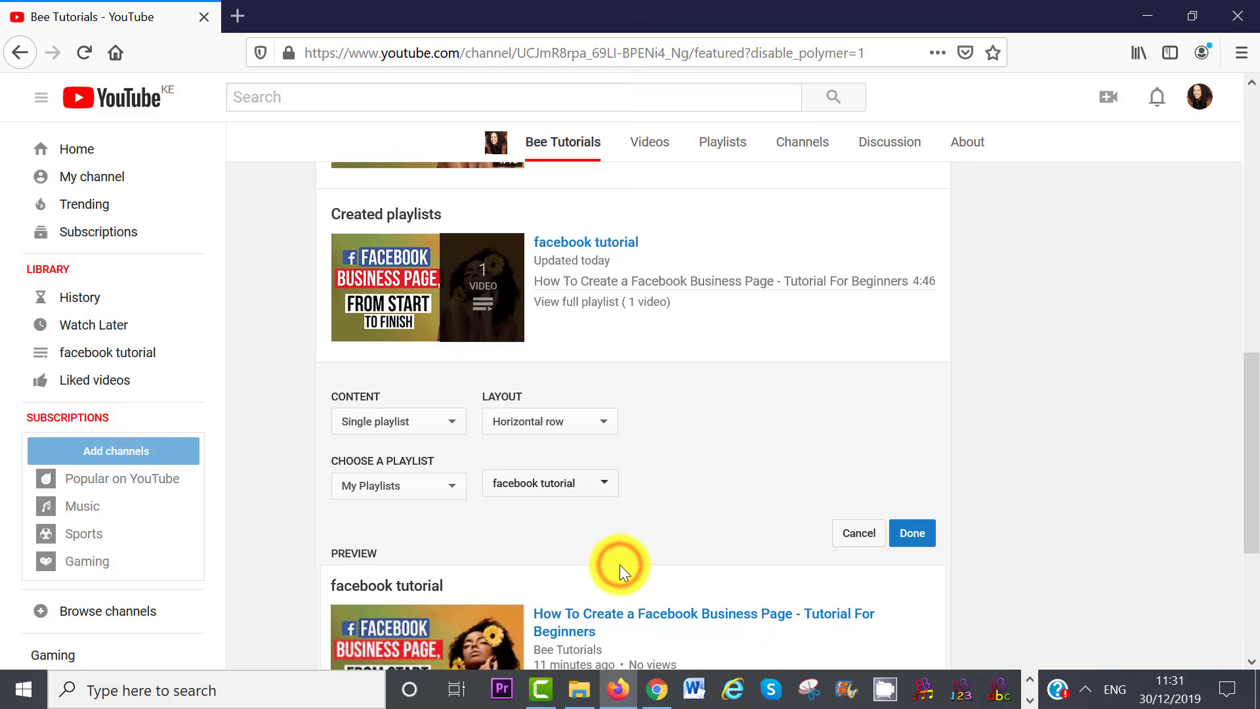
scroll(840, 499, down, 2)
click(915, 434)
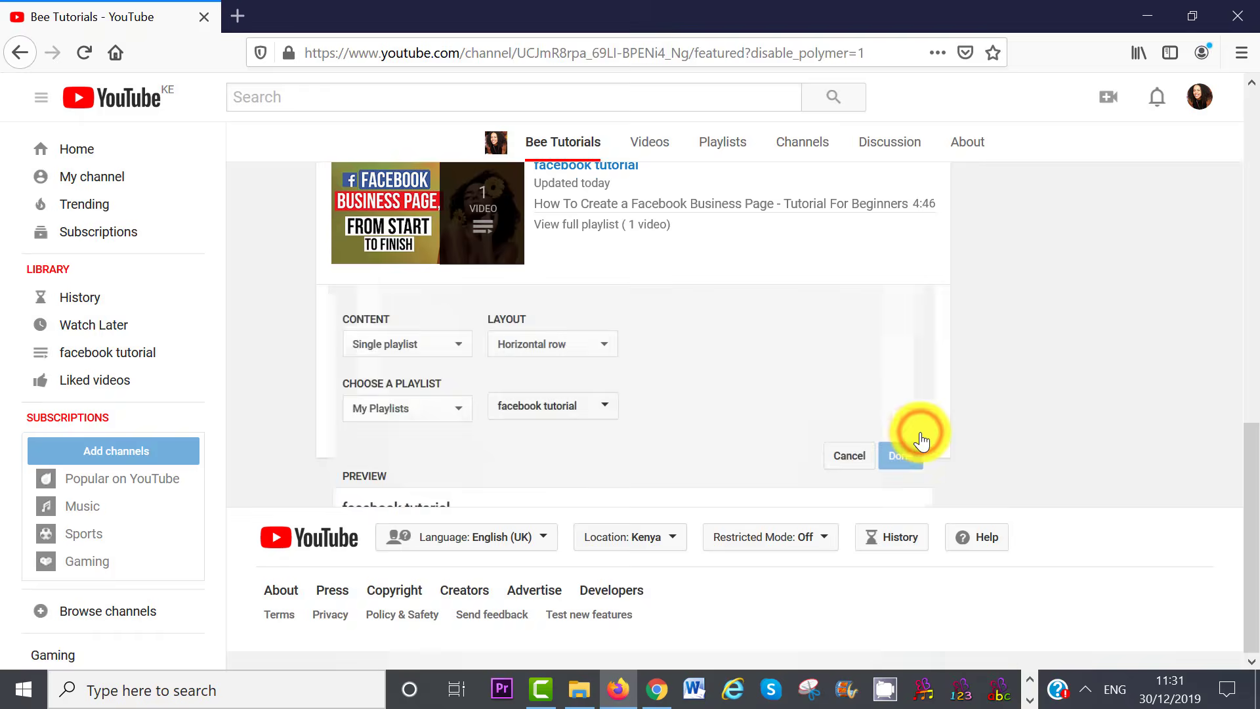
scroll(1245, 273, up, 10)
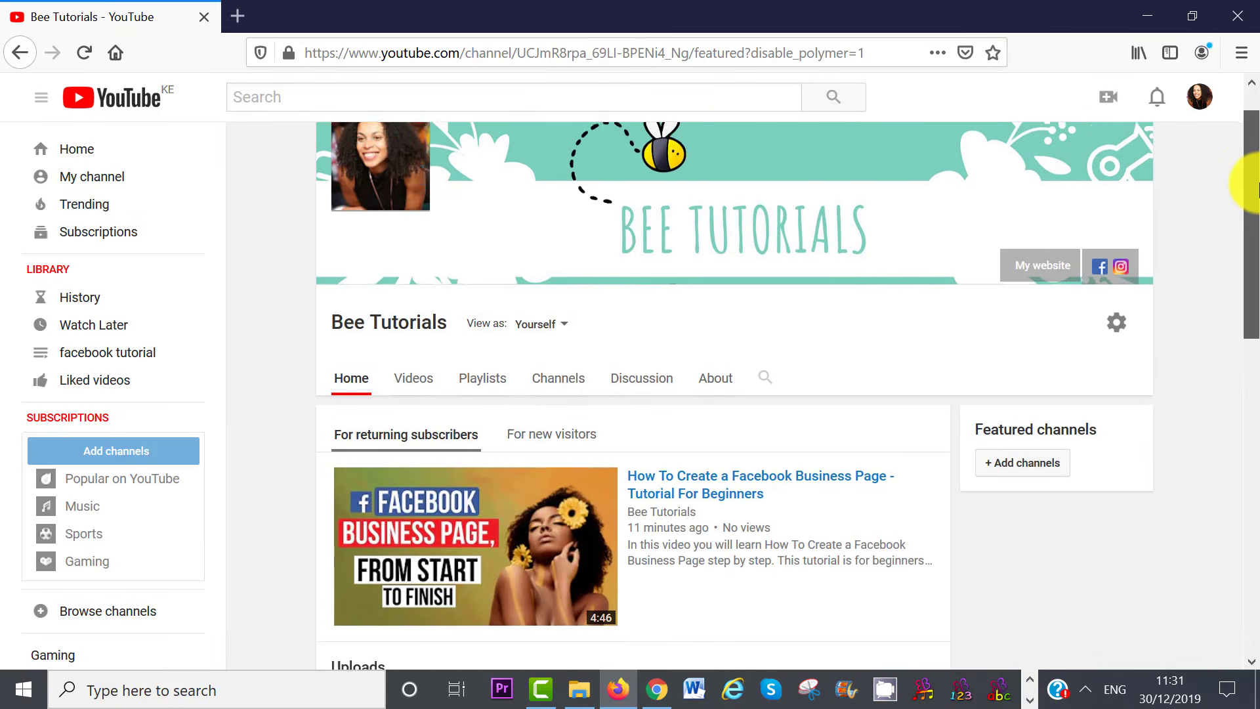
scroll(1250, 183, up, 2)
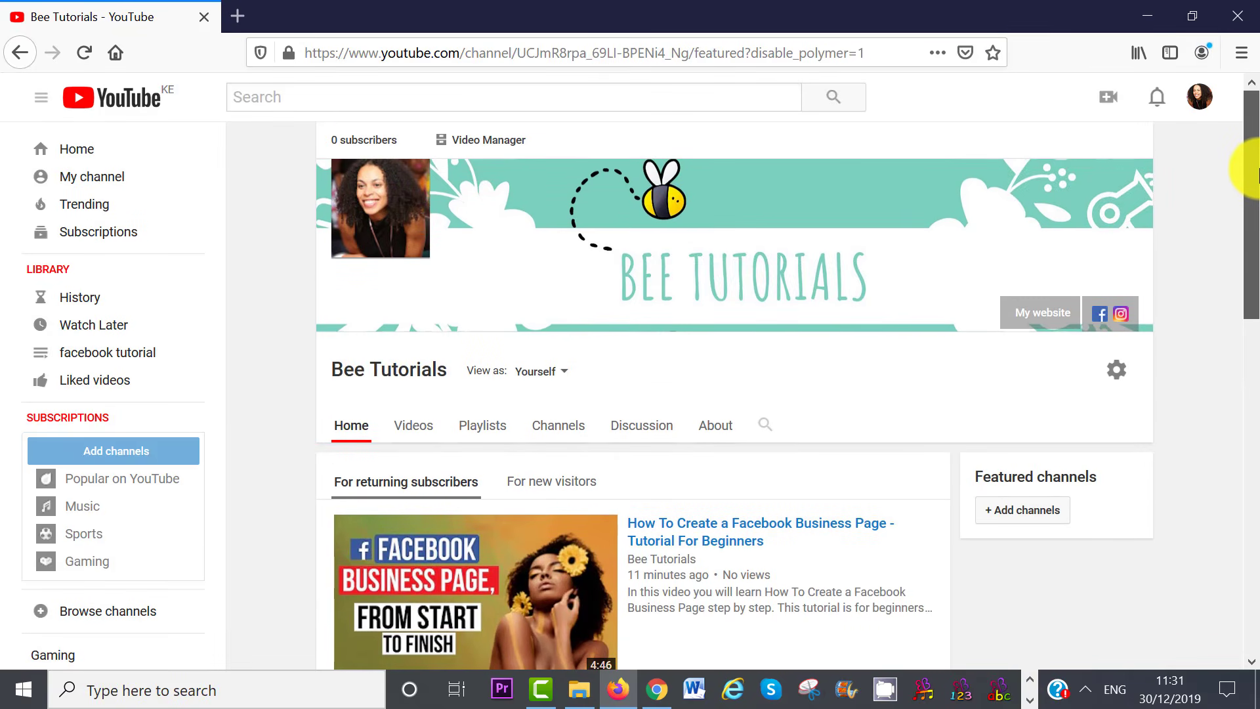